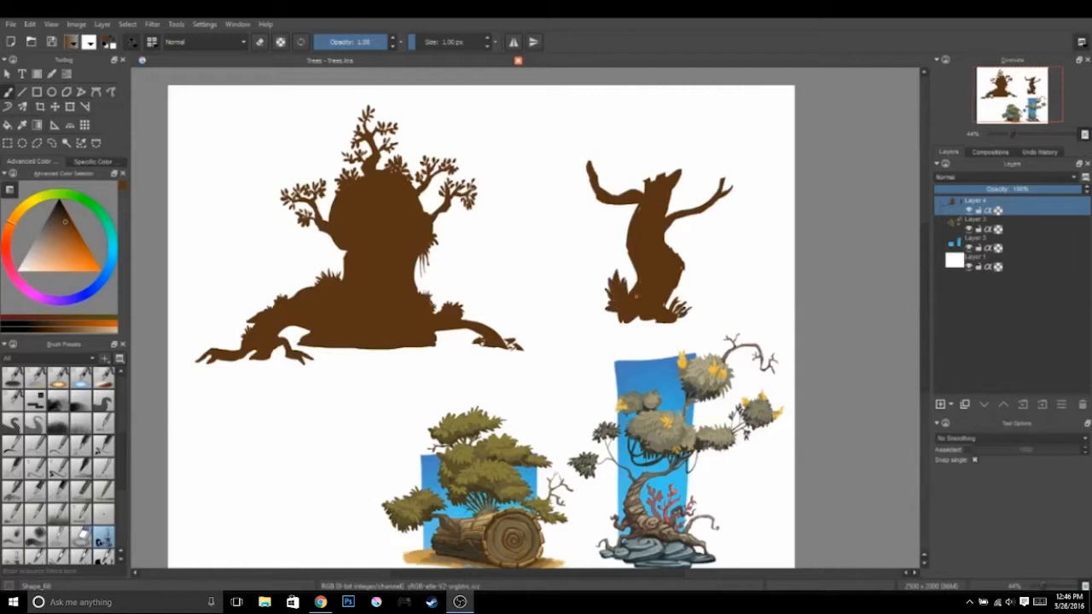
Paint a rooted base, side tufts and leafy canopy clumps in dark brown on the smaller tree's silhouette
left_click_drag(603, 321, 665, 324)
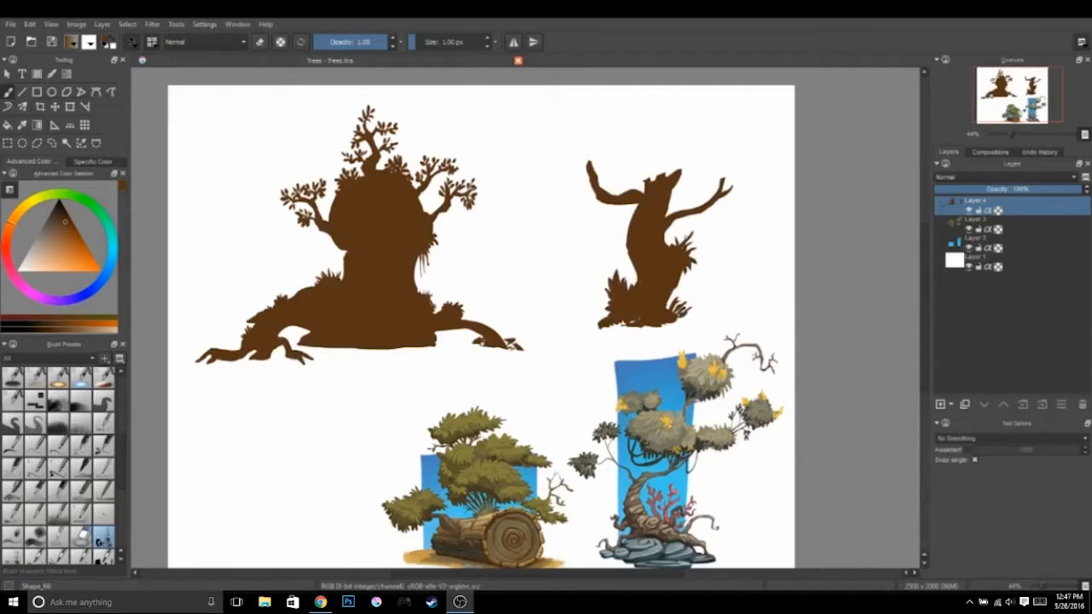
mouse_move(711, 170)
left_mouse_down()
mouse_move(723, 184)
mouse_move(574, 170)
mouse_move(640, 158)
mouse_move(642, 175)
mouse_move(700, 161)
left_mouse_up()
key("e")
key("e")
left_click_drag(699, 154, 730, 183)
mouse_move(584, 136)
left_mouse_down()
mouse_move(602, 110)
mouse_move(632, 115)
mouse_move(598, 115)
mouse_move(561, 173)
left_mouse_up()
mouse_move(666, 133)
left_mouse_down()
mouse_move(654, 156)
mouse_move(679, 128)
mouse_move(698, 139)
mouse_move(683, 162)
left_mouse_up()
left_click_drag(672, 157, 689, 171)
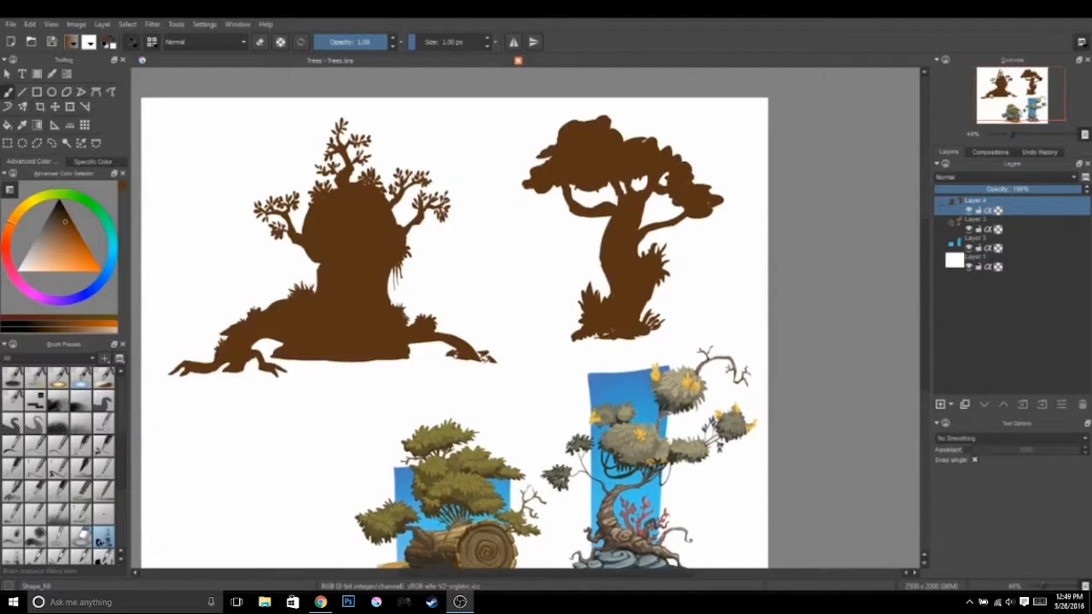
Fill out the smaller tree's canopy silhouette with more rounded dark brown clumps along the top and right side
mouse_move(667, 121)
left_mouse_down()
mouse_move(634, 135)
mouse_move(687, 159)
mouse_move(702, 181)
left_mouse_up()
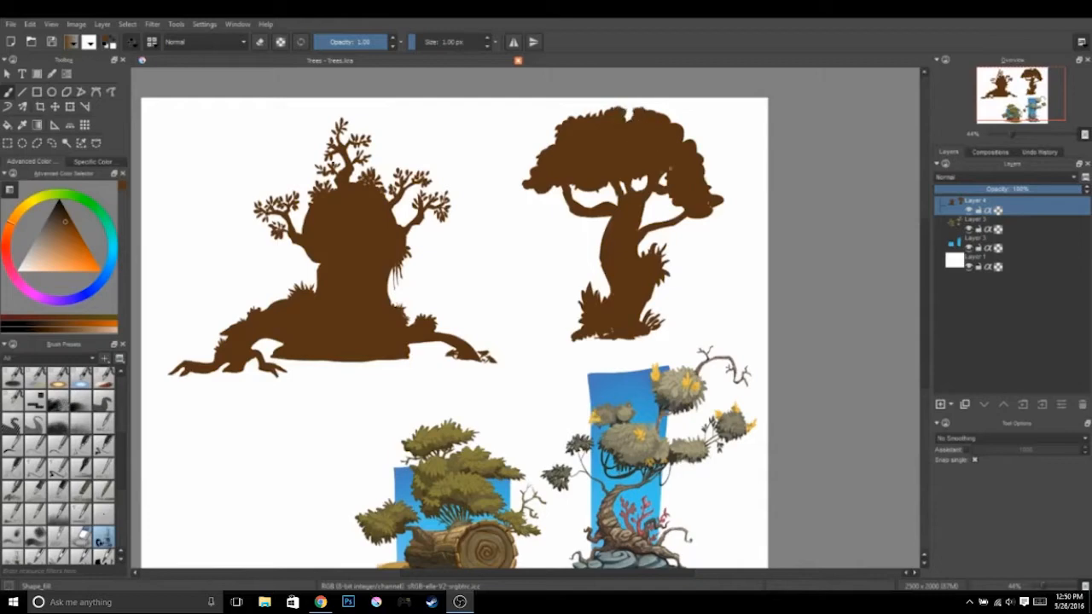
left_click_drag(698, 123, 725, 147)
left_click_drag(725, 147, 704, 172)
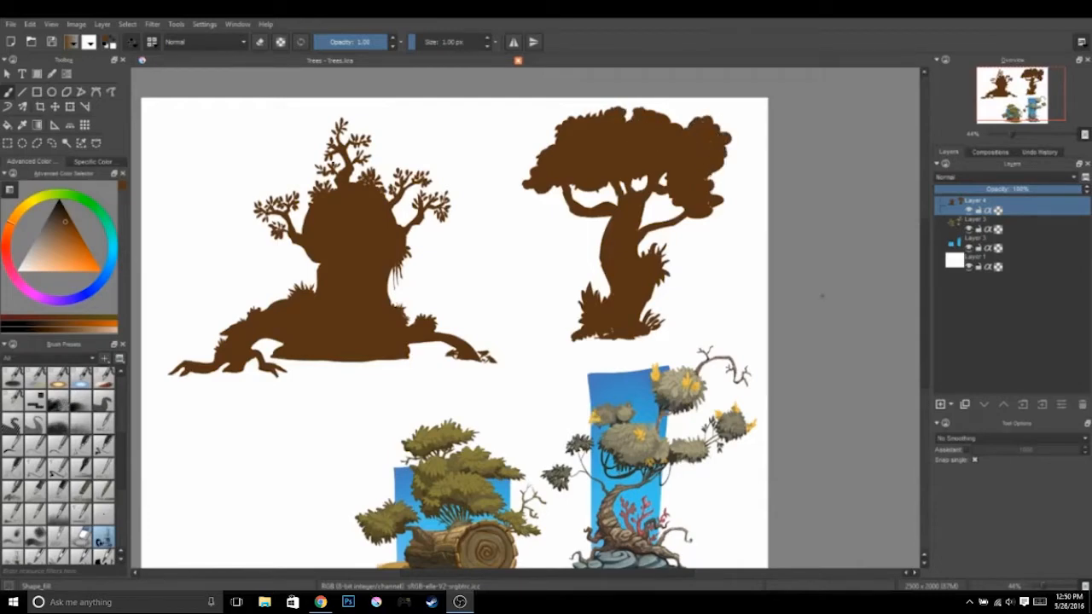
Reshape the right tree using a freehand selection and transform, and paint more leafy clumps on its canopy outline
left_click(52, 143)
left_click_drag(546, 107, 563, 99)
key("t")
left_click_drag(635, 248, 633, 268)
mouse_move(626, 376)
left_mouse_down()
mouse_move(675, 373)
mouse_move(632, 385)
left_mouse_up()
key("ctrl+t")
left_click_drag(507, 251, 485, 250)
mouse_move(624, 117)
left_mouse_down()
mouse_move(625, 144)
mouse_move(670, 174)
mouse_move(572, 152)
mouse_move(535, 181)
left_mouse_up()
key("b")
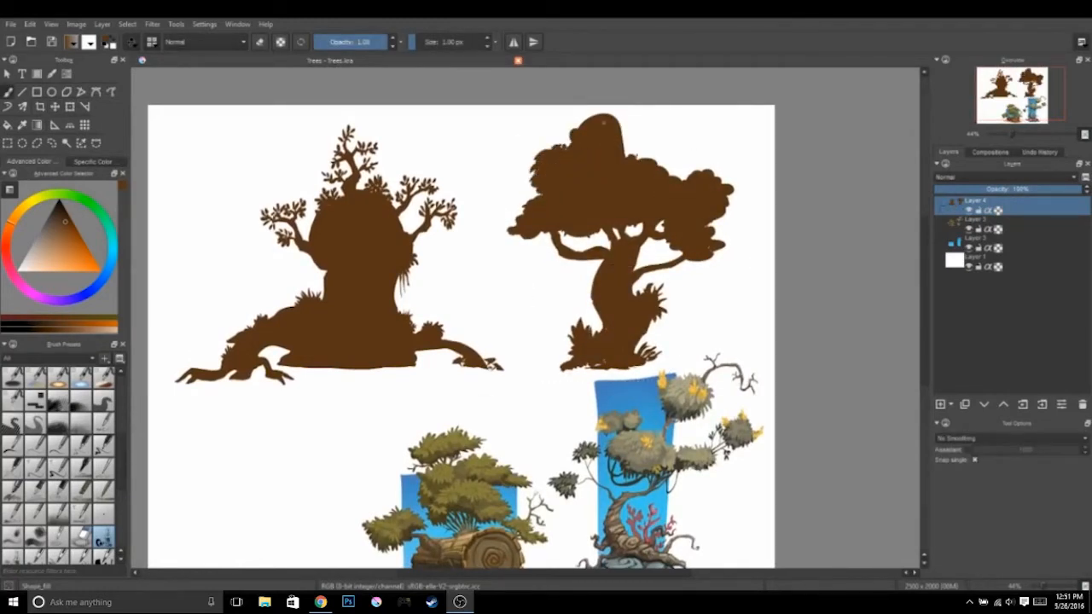
mouse_move(604, 123)
left_mouse_down()
mouse_move(634, 126)
mouse_move(670, 164)
mouse_move(699, 145)
mouse_move(687, 170)
mouse_move(704, 145)
mouse_move(724, 178)
left_mouse_up()
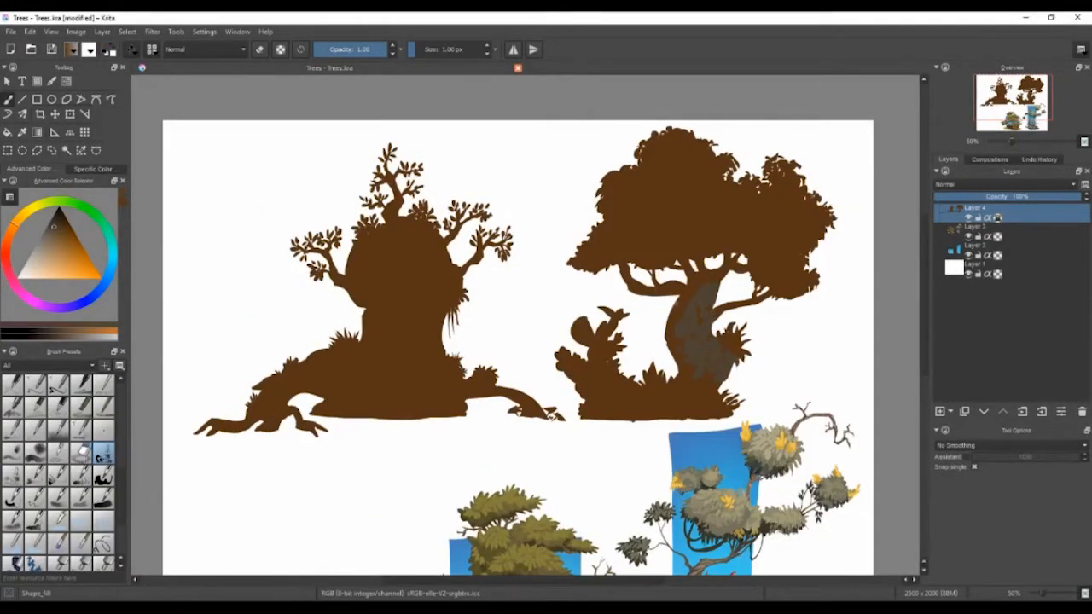
Paint dark grey-green foliage masses over the right tree's canopy, leaving brown gaps between the clumps
mouse_move(701, 186)
left_mouse_down()
mouse_move(689, 198)
mouse_move(722, 220)
mouse_move(739, 204)
left_mouse_up()
mouse_move(671, 142)
left_mouse_down()
mouse_move(693, 149)
mouse_move(662, 166)
left_mouse_up()
mouse_move(641, 180)
left_mouse_down()
mouse_move(614, 182)
mouse_move(620, 219)
mouse_move(652, 247)
left_mouse_up()
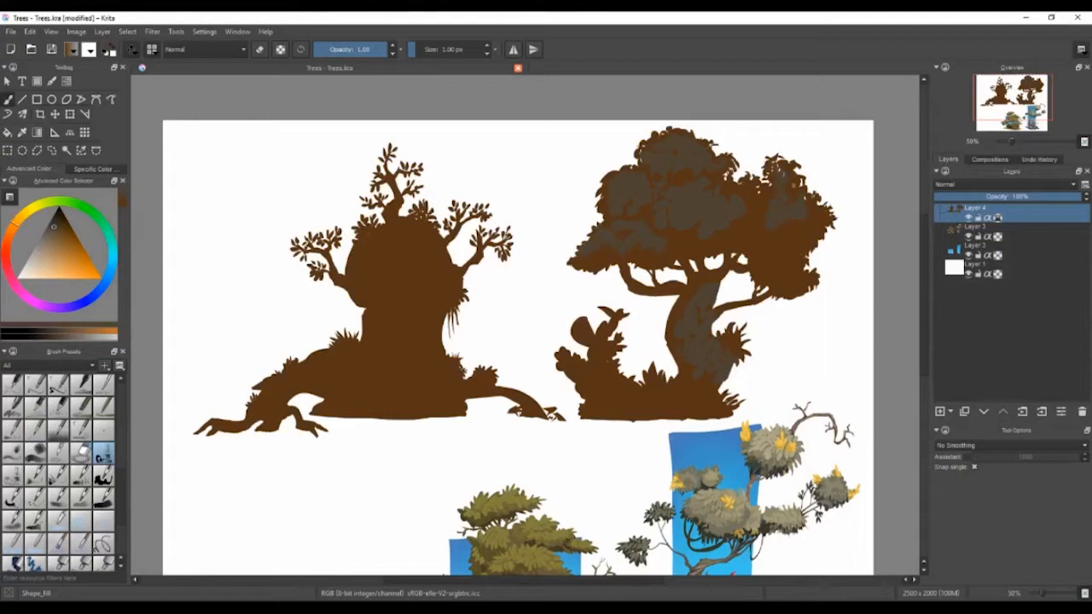
mouse_move(800, 228)
left_mouse_down()
mouse_move(773, 230)
mouse_move(760, 210)
mouse_move(822, 224)
mouse_move(806, 255)
left_mouse_up()
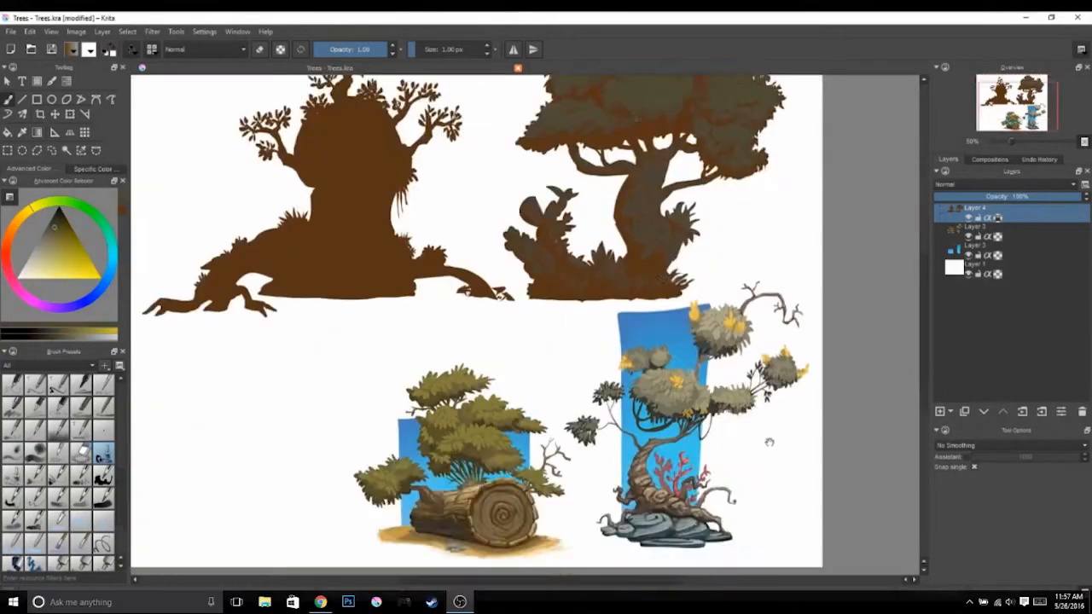
left_click_drag(771, 441, 736, 575)
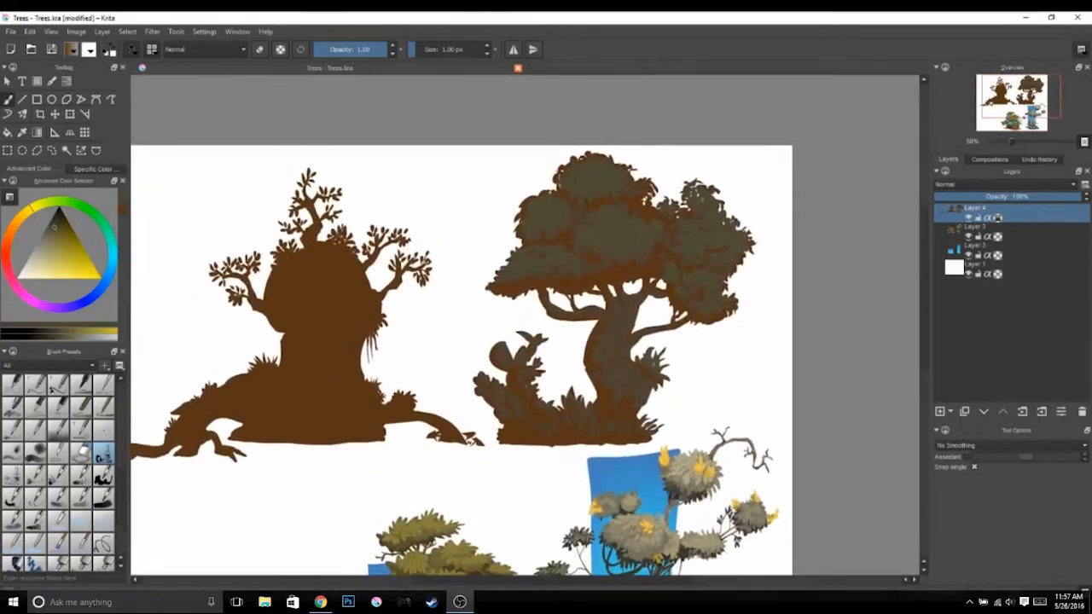
left_click_drag(600, 384, 658, 324)
left_click_drag(564, 448, 584, 464)
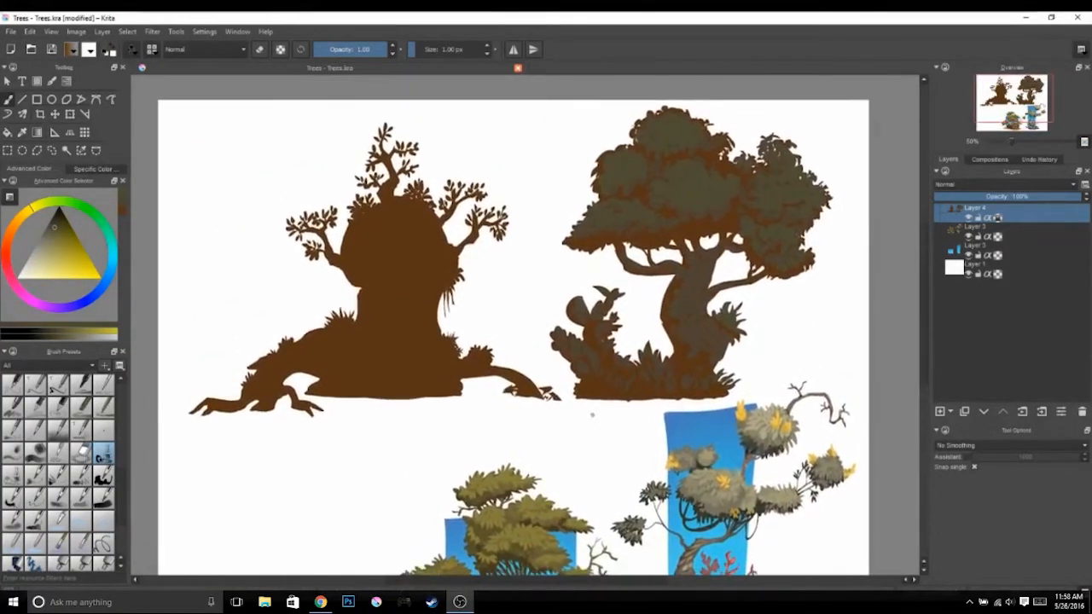
Choose a light brownish grey and paint the right tree's upper trunk and branches with it
mouse_move(638, 402)
left_mouse_down()
mouse_move(647, 432)
mouse_move(517, 397)
mouse_move(521, 429)
left_mouse_up()
left_click(36, 254)
left_click(8, 236)
mouse_move(564, 326)
left_mouse_down()
mouse_move(572, 346)
mouse_move(585, 325)
mouse_move(639, 304)
mouse_move(602, 288)
left_mouse_up()
Paint a large grey oval with a brown centre and a row of small grey teeth on the left tree's trunk
left_click(44, 239)
left_click_drag(214, 153, 363, 134)
left_click_drag(433, 248, 438, 285)
left_click(439, 334, "ctrl")
left_click(439, 305, "ctrl")
left_click_drag(408, 330, 407, 337)
left_click_drag(415, 330, 414, 336)
left_click_drag(421, 329, 421, 338)
left_click_drag(432, 330, 433, 338)
left_click_drag(442, 331, 444, 336)
left_click(437, 229, "ctrl")
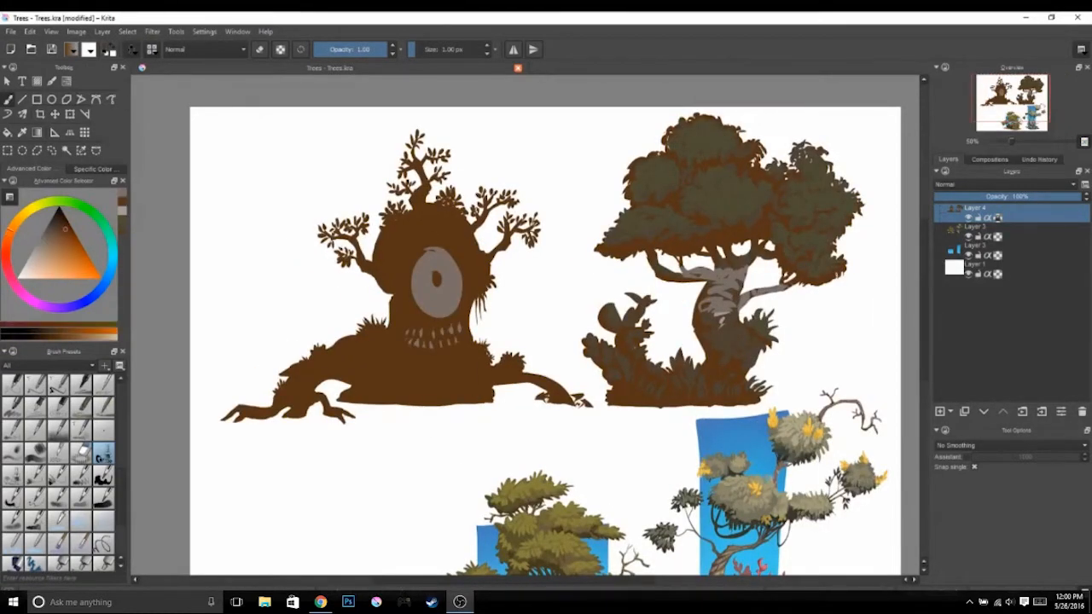
left_click_drag(424, 250, 444, 249)
Paint striped grey bark along the right tree's branches and down its trunk
left_click_drag(663, 415, 560, 398)
left_click_drag(556, 272, 553, 279)
left_click_drag(549, 269, 545, 275)
left_click_drag(541, 261, 540, 268)
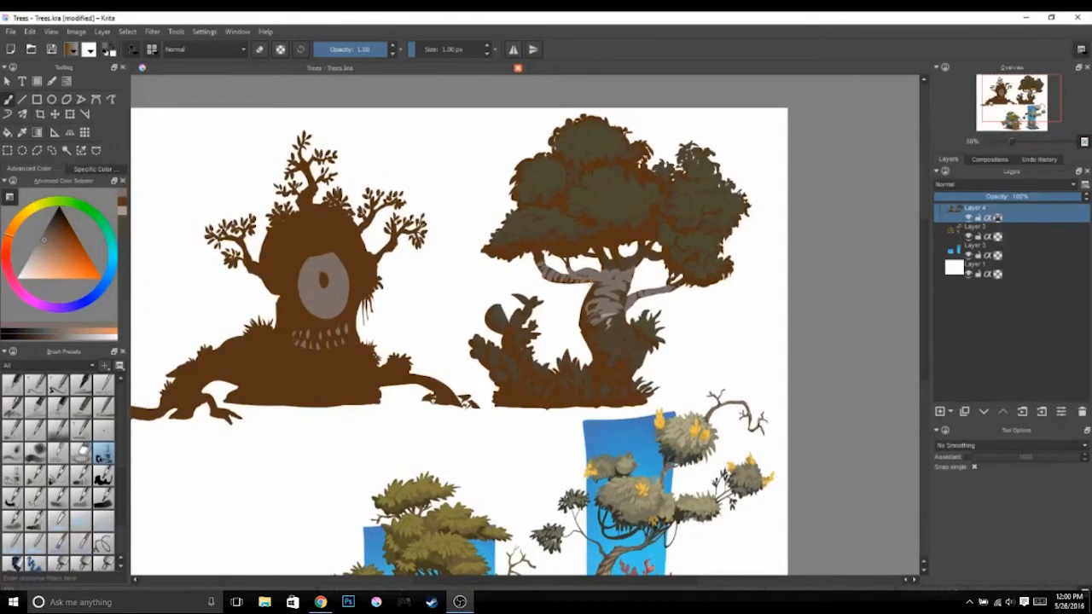
mouse_move(608, 323)
left_mouse_down()
mouse_move(589, 345)
mouse_move(628, 284)
left_mouse_up()
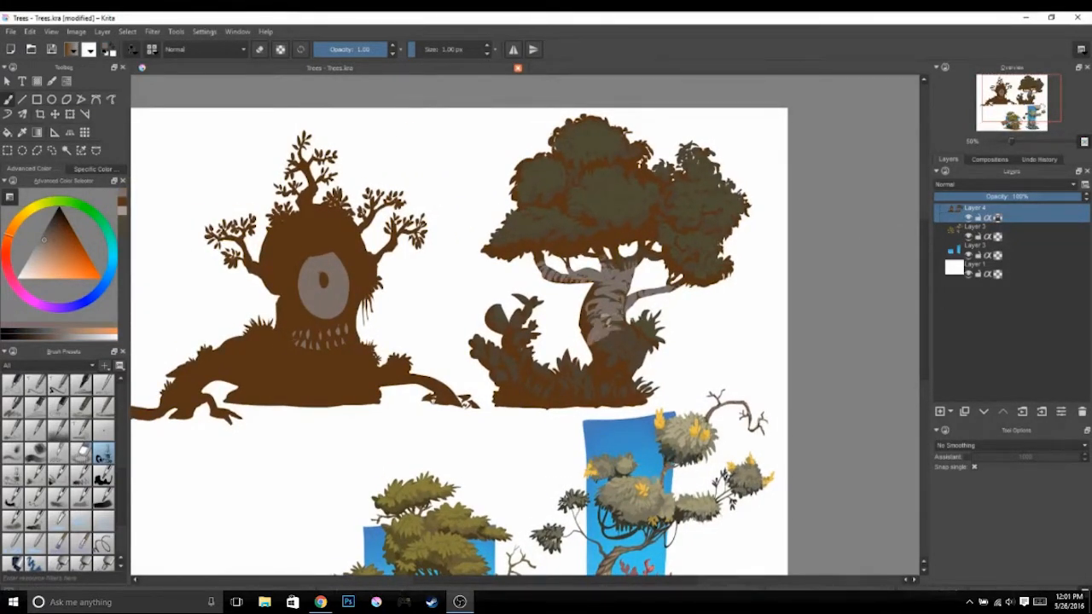
left_click_drag(616, 331, 603, 340)
mouse_move(610, 336)
left_mouse_down()
mouse_move(683, 325)
mouse_move(575, 342)
left_mouse_up()
left_click_drag(572, 354, 564, 372)
Paint a flat blue-grey stone at the left end of the right tree's base
left_click_drag(467, 399, 497, 408)
left_click(110, 271)
left_click(49, 236)
Choose a dark red-brown and add shadow stripes to the left side of the right tree's trunk and main branch
left_click(590, 359, "ctrl")
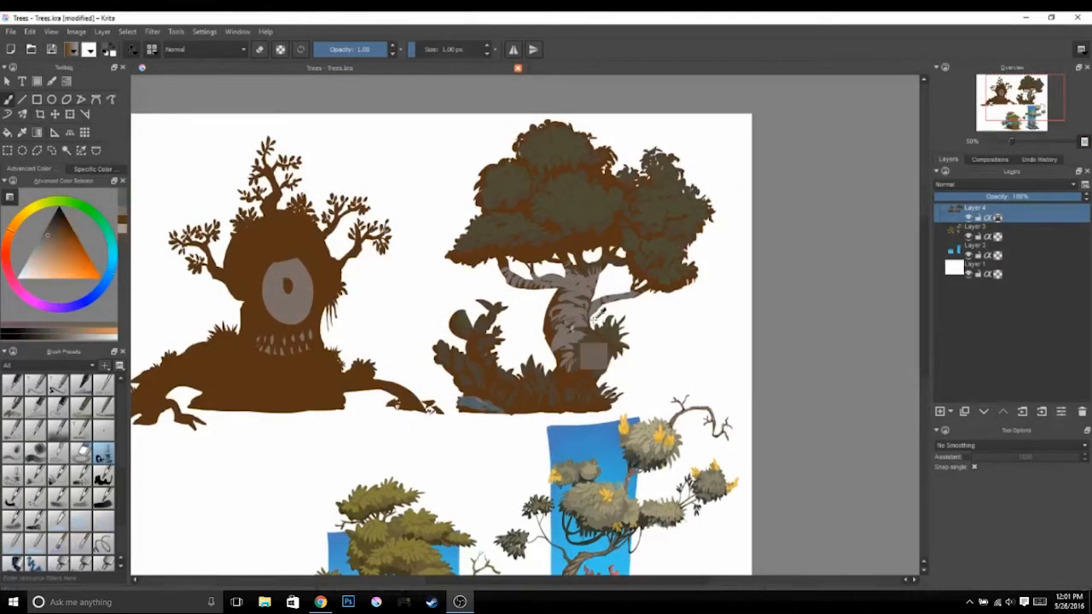
left_click(6, 247)
left_click(61, 222)
mouse_move(547, 320)
left_mouse_down()
mouse_move(546, 341)
mouse_move(557, 320)
left_mouse_up()
left_click_drag(555, 349, 570, 357)
left_click_drag(523, 287, 562, 288)
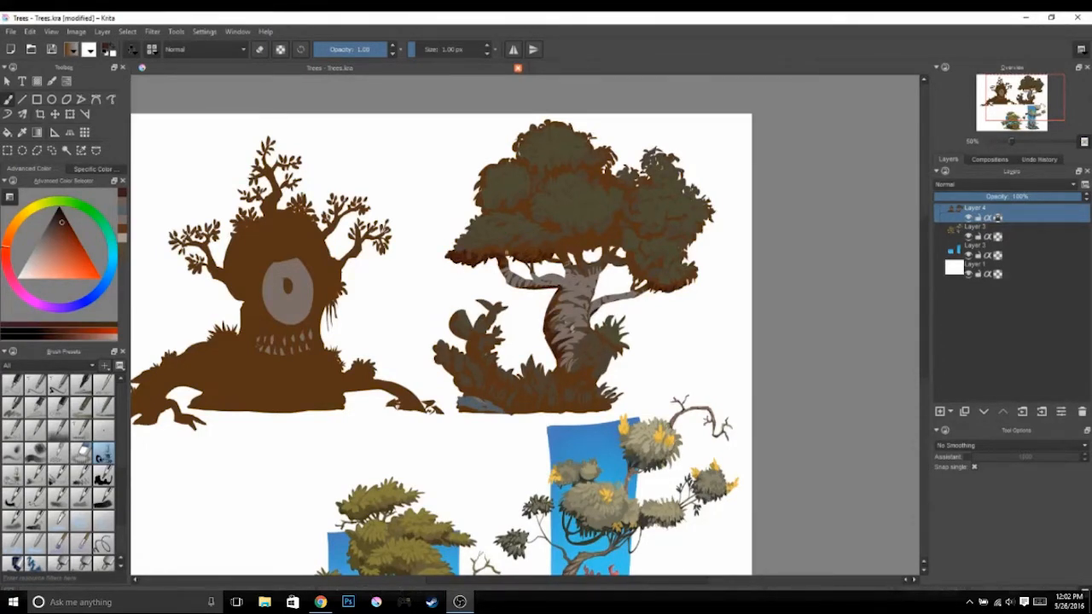
Shade the underside and lower right edge of the right tree's canopy with dark red-brown leaf strokes
left_click_drag(636, 241, 622, 250)
left_click_drag(595, 241, 575, 252)
left_click_drag(568, 245, 558, 255)
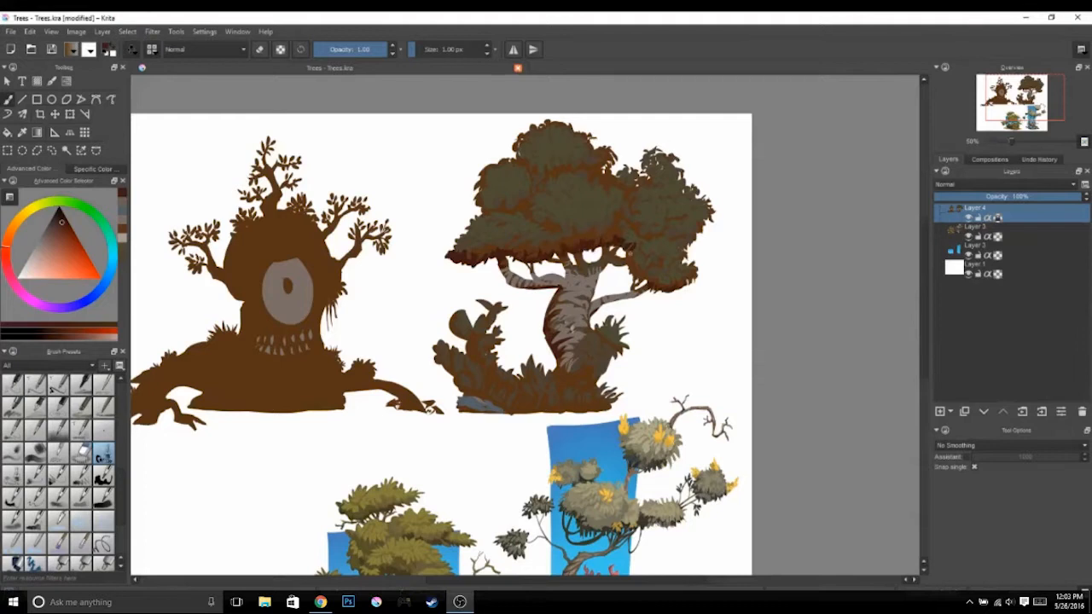
left_click_drag(627, 253, 649, 275)
left_click_drag(640, 271, 663, 284)
left_click_drag(679, 287, 696, 266)
Add red-brown shadow strokes to the left edges and gaps of the right tree's upper canopy clumps
mouse_move(487, 196)
left_mouse_down()
mouse_move(479, 210)
mouse_move(476, 193)
left_mouse_up()
left_click_drag(582, 159, 527, 174)
left_click(578, 168, "ctrl")
left_click_drag(515, 147, 529, 167)
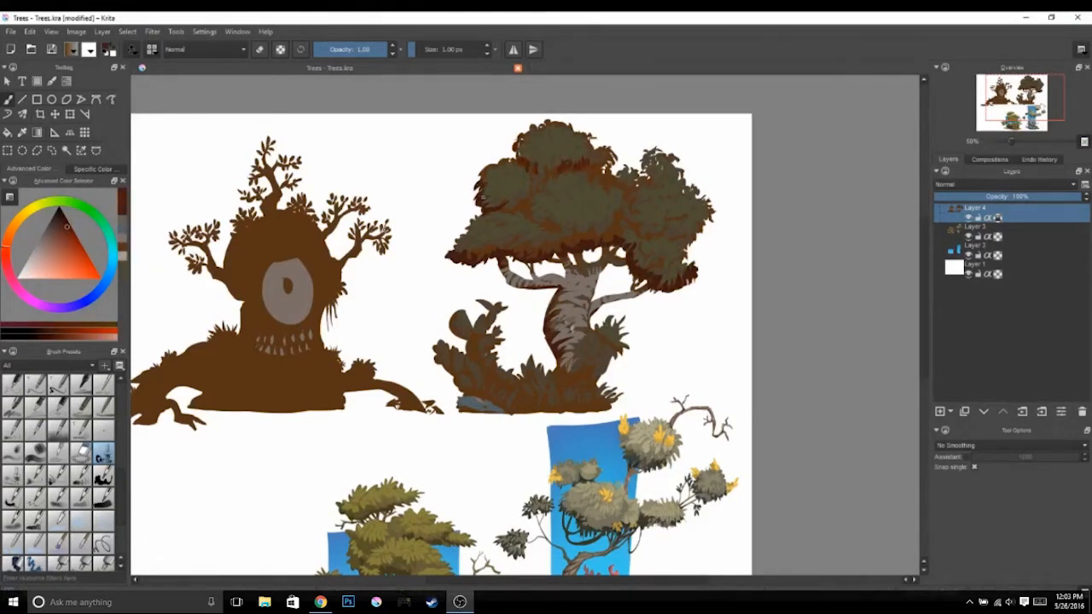
left_click_drag(670, 274, 665, 284)
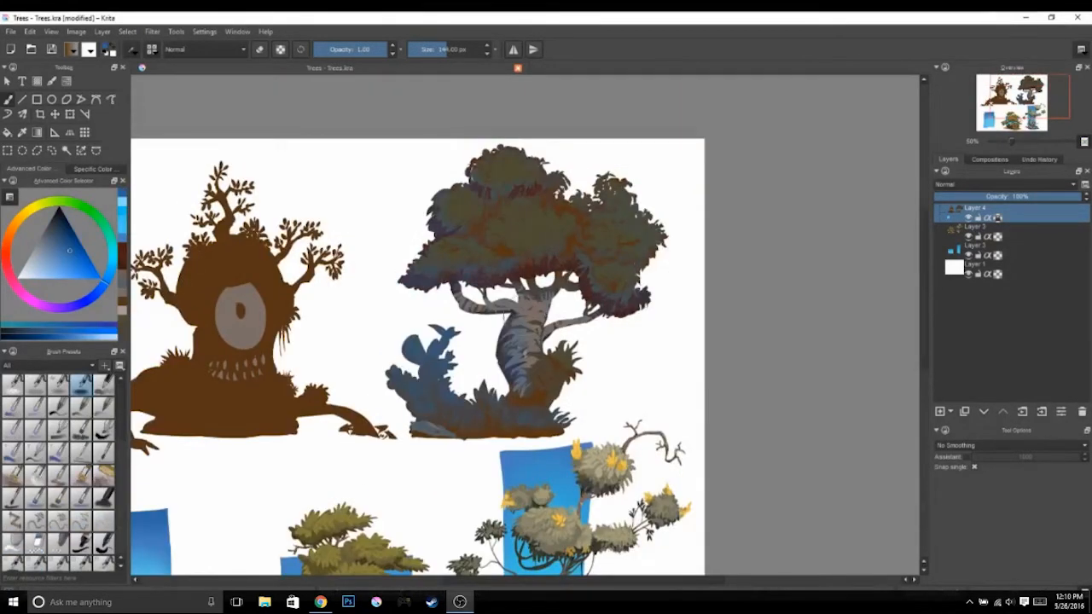
Switch to the Shape_fill brush and paint dark red bark stripes on the right tree's trunk and branches
left_click_drag(625, 357, 638, 383)
left_click_drag(121, 414, 121, 460)
left_click(103, 407)
mouse_move(541, 382)
left_mouse_down()
mouse_move(501, 420)
mouse_move(510, 411)
mouse_move(497, 389)
left_mouse_up()
left_click(589, 368, "ctrl")
left_click(566, 343, "ctrl")
left_click_drag(502, 375, 518, 379)
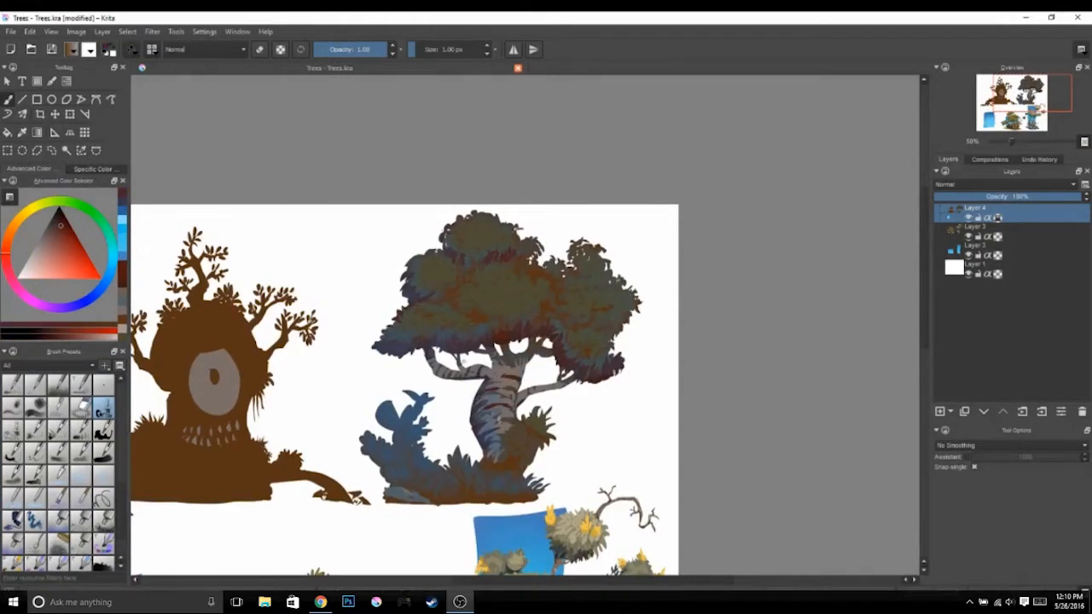
Sample the canopy's olive green, lighten it, and paint leaf highlights on the topmost foliage clump
left_click(500, 281, "ctrl")
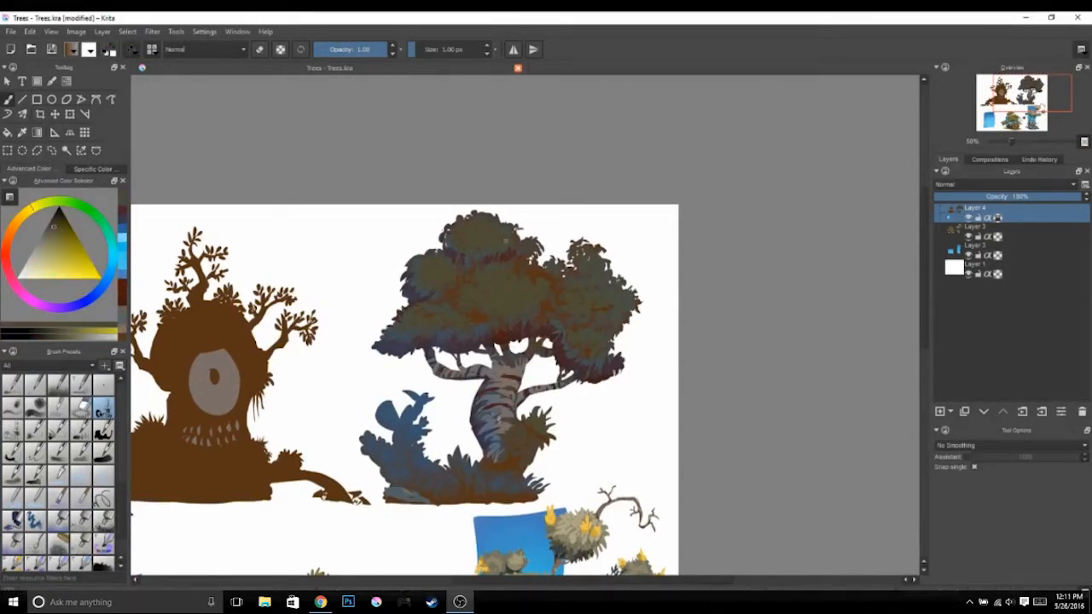
left_click(57, 234)
mouse_move(493, 238)
left_mouse_down()
mouse_move(483, 225)
mouse_move(500, 230)
left_mouse_up()
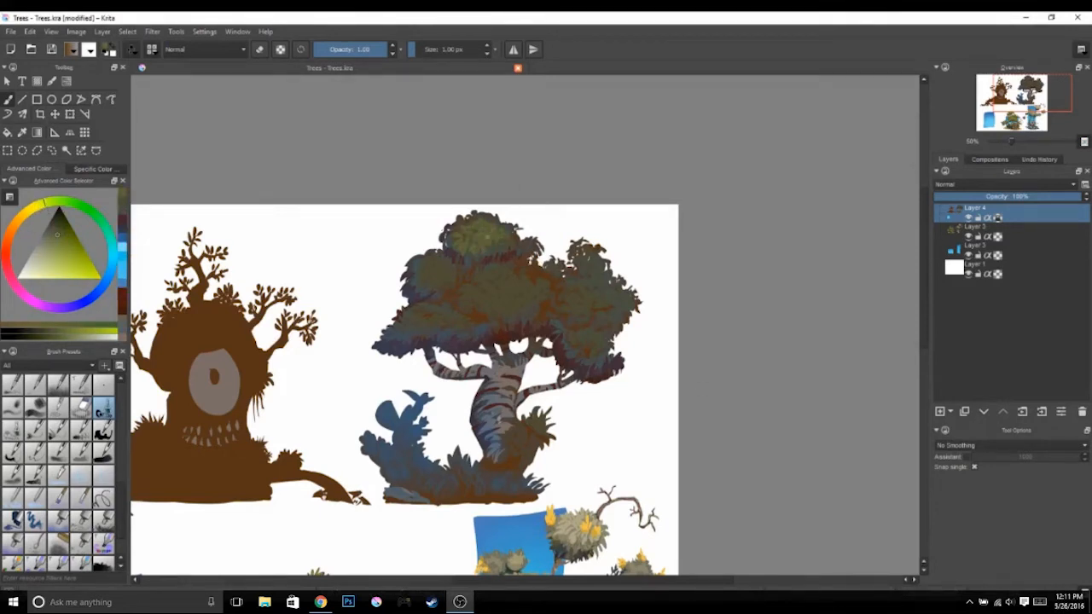
Lower the brush opacity to 0.30 and softly build up green highlights on the right tree's canopy clumps
key("i")
key("i")
key("i")
key("i")
key("i")
key("i")
key("i")
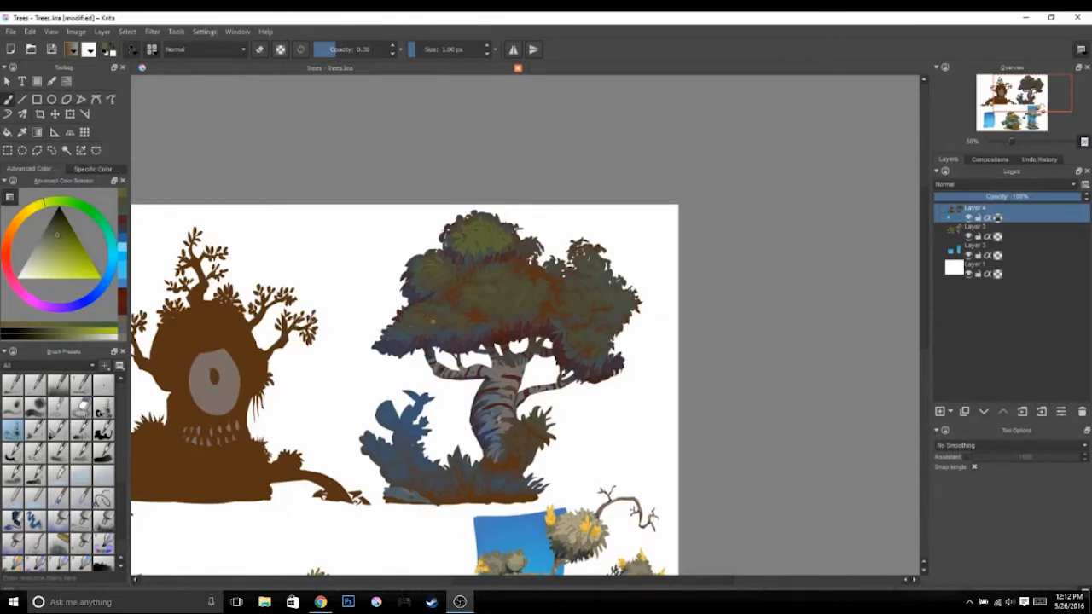
left_click(535, 311, "ctrl")
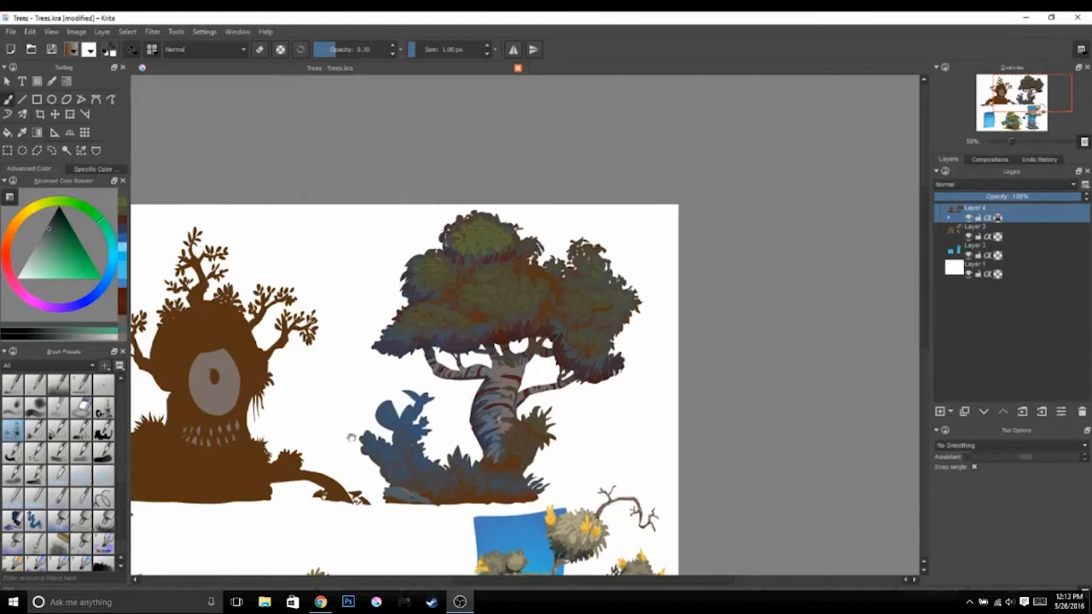
Paint dark red leaf edges and olive green leaf highlights across the right tree's canopy with the full-opacity brush
left_click(104, 408)
left_click_drag(512, 359, 560, 373)
left_click(555, 375, "ctrl")
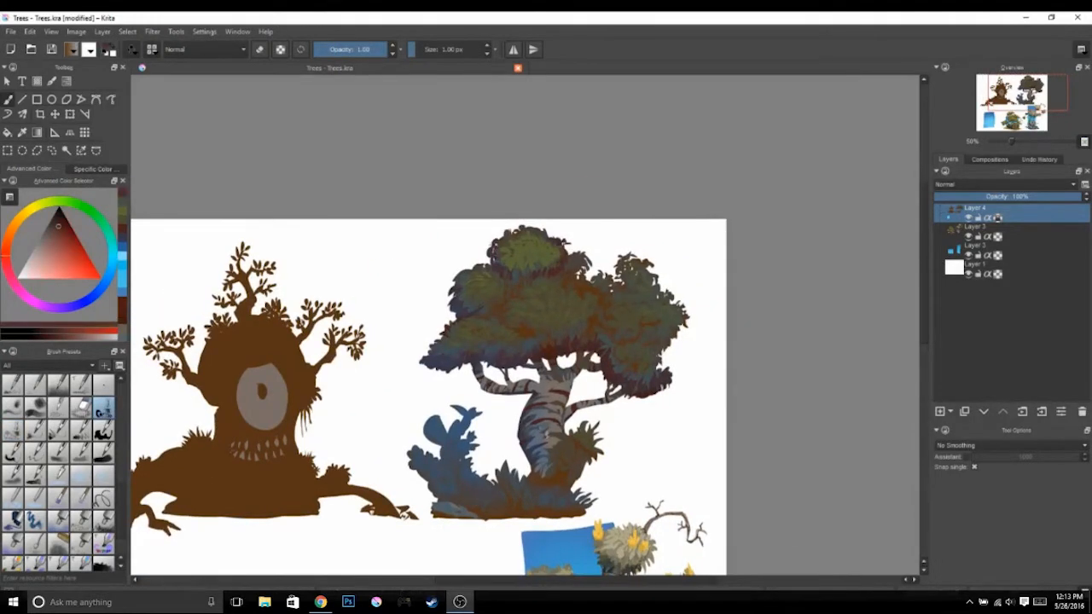
left_click(541, 278, "ctrl")
left_click(551, 242, "ctrl")
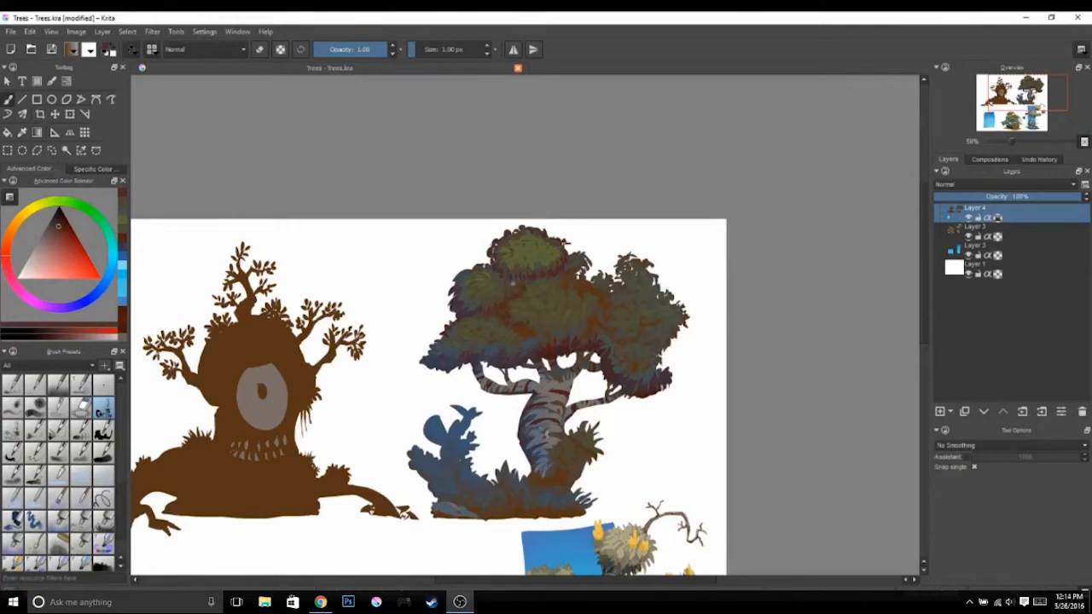
left_click(504, 289, "ctrl")
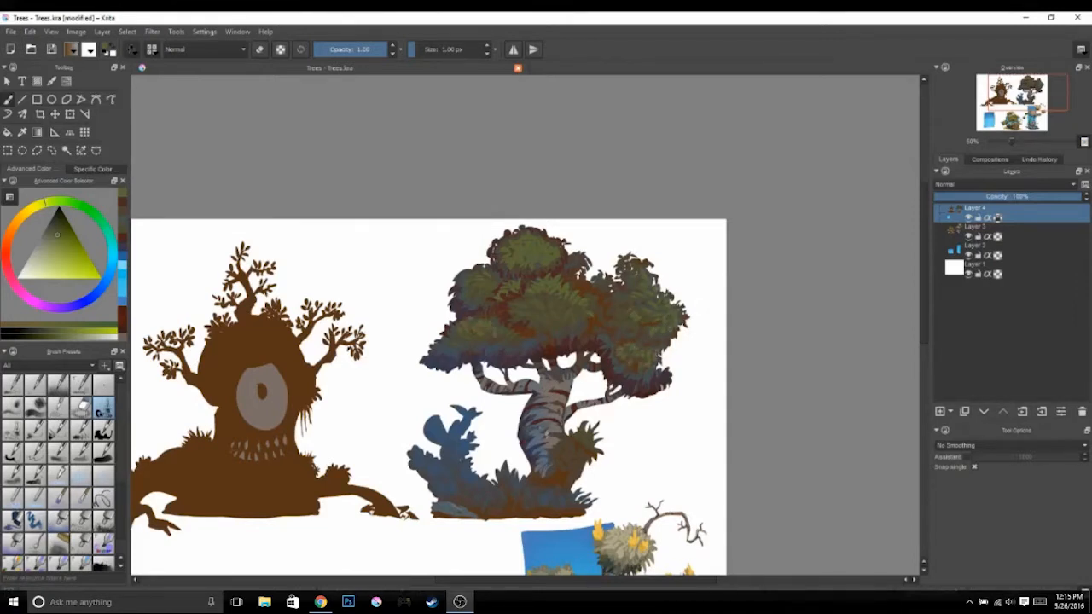
Choose a saturated orange-red and paint the bush beside the right tree's trunk
left_click_drag(429, 444, 514, 355)
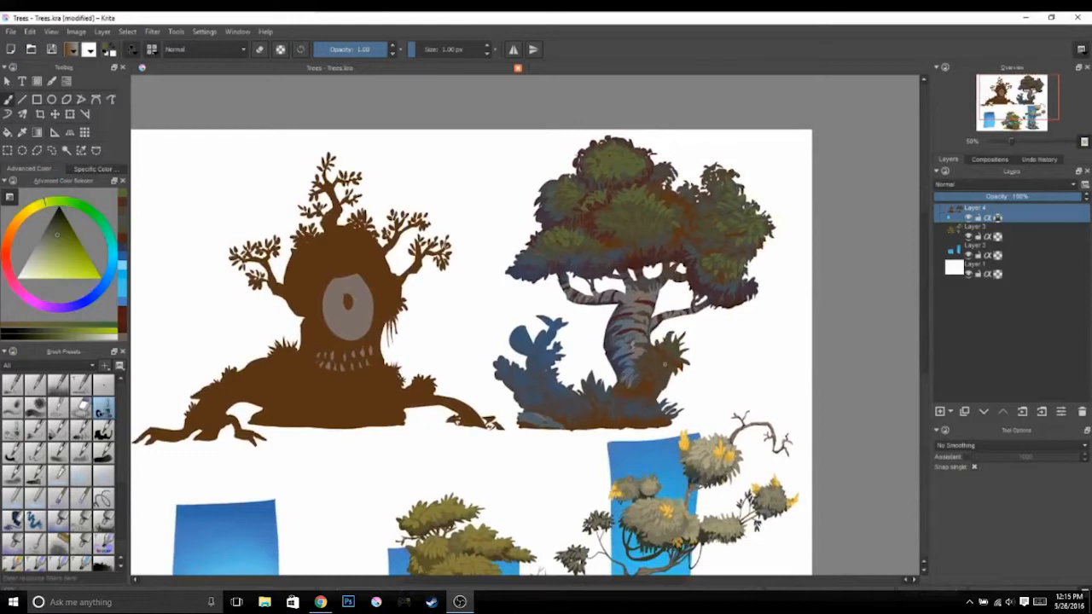
left_click(7, 239)
left_click(69, 237)
left_click(662, 362)
mouse_move(665, 353)
left_mouse_down()
mouse_move(670, 335)
mouse_move(686, 350)
mouse_move(676, 375)
left_mouse_up()
left_click_drag(726, 318, 694, 318)
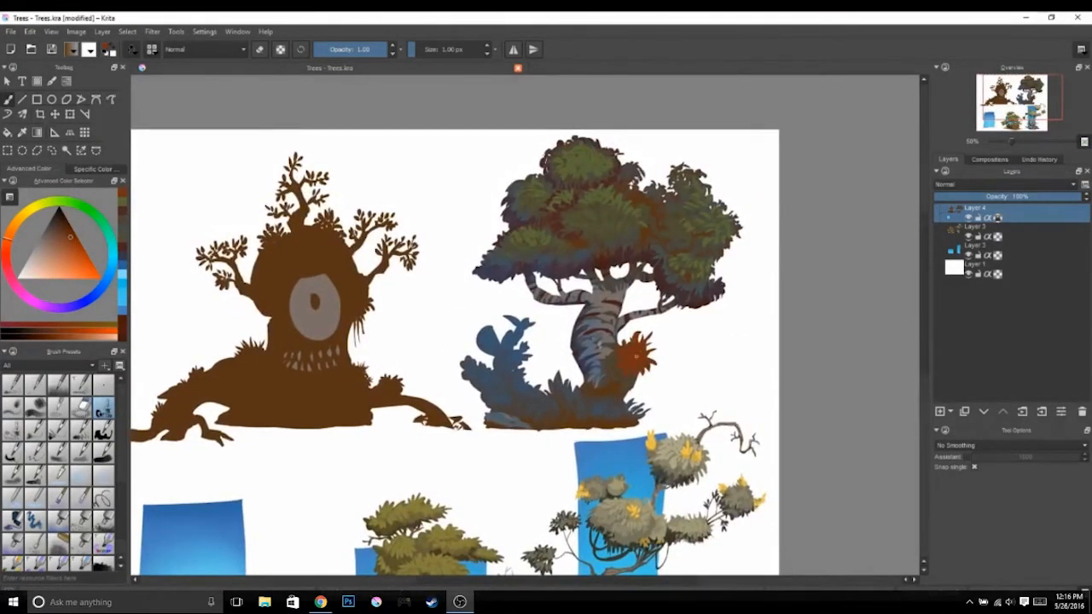
Touch up the canopy's lower right leaves with sampled colours and paint an orange-red clump in the undergrowth
left_click_drag(664, 371, 682, 386)
left_click(704, 265, "ctrl")
left_click_drag(700, 261, 708, 268)
left_click(686, 260, "ctrl")
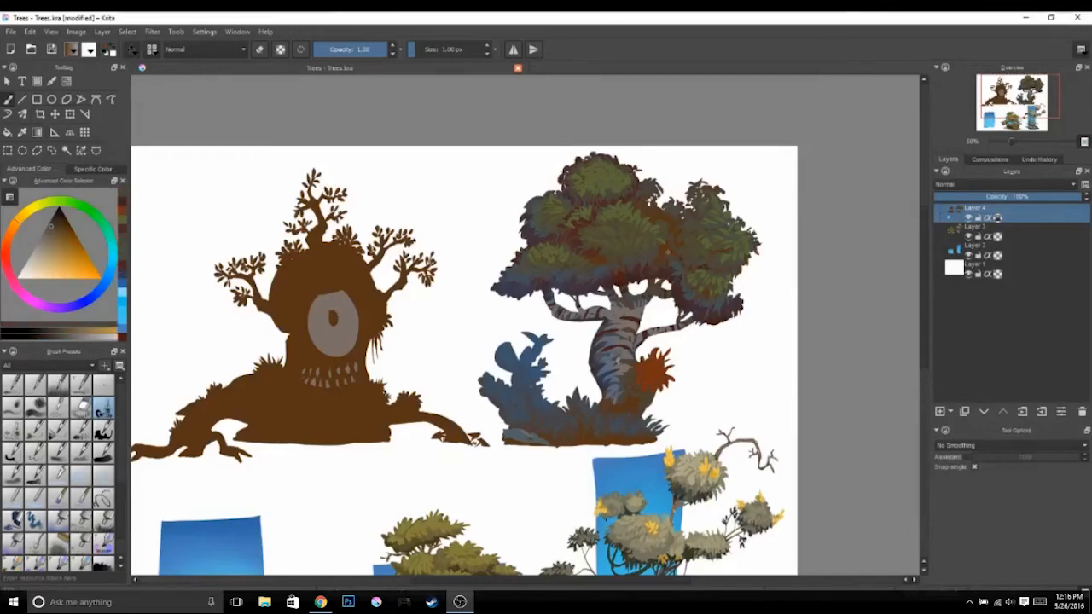
left_click(651, 370, "ctrl")
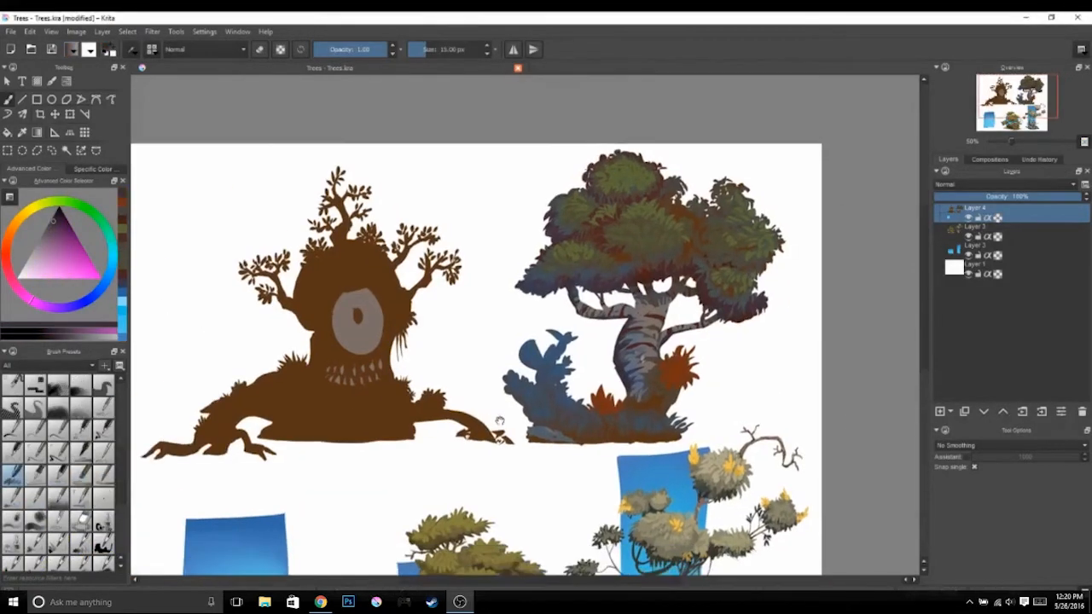
Paint dark green moss over the top of the left tree's trunk with the Shape_fill brush
left_click_drag(121, 539, 122, 504)
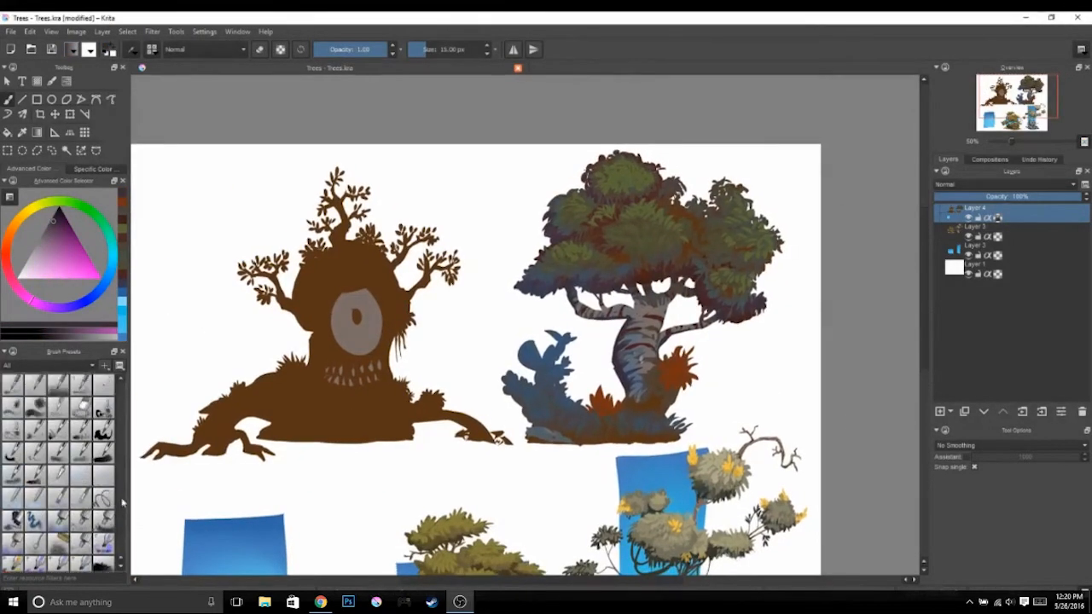
left_click(103, 408)
left_click(33, 207)
left_click_drag(320, 276, 308, 304)
mouse_move(336, 280)
left_mouse_down()
mouse_move(367, 263)
mouse_move(387, 278)
mouse_move(310, 304)
left_mouse_up()
left_click(72, 218)
left_click_drag(372, 258, 391, 278)
Choose a crimson and recolour the leaves on the left tree's top and side branches
left_click(10, 277)
left_click(67, 239)
left_click_drag(365, 226, 372, 239)
left_click_drag(321, 191, 367, 194)
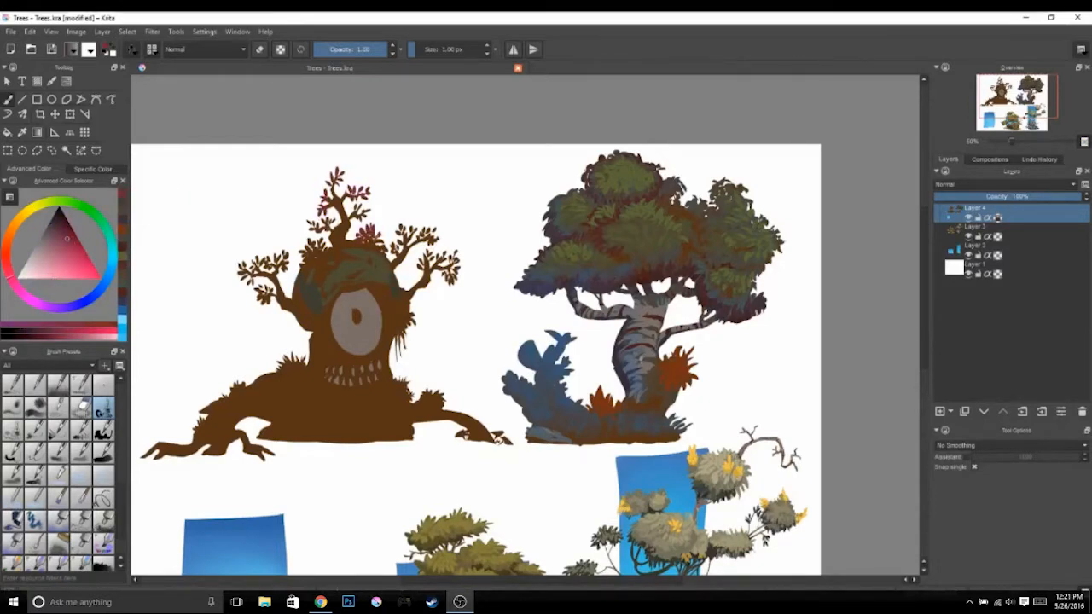
left_click_drag(426, 225, 457, 264)
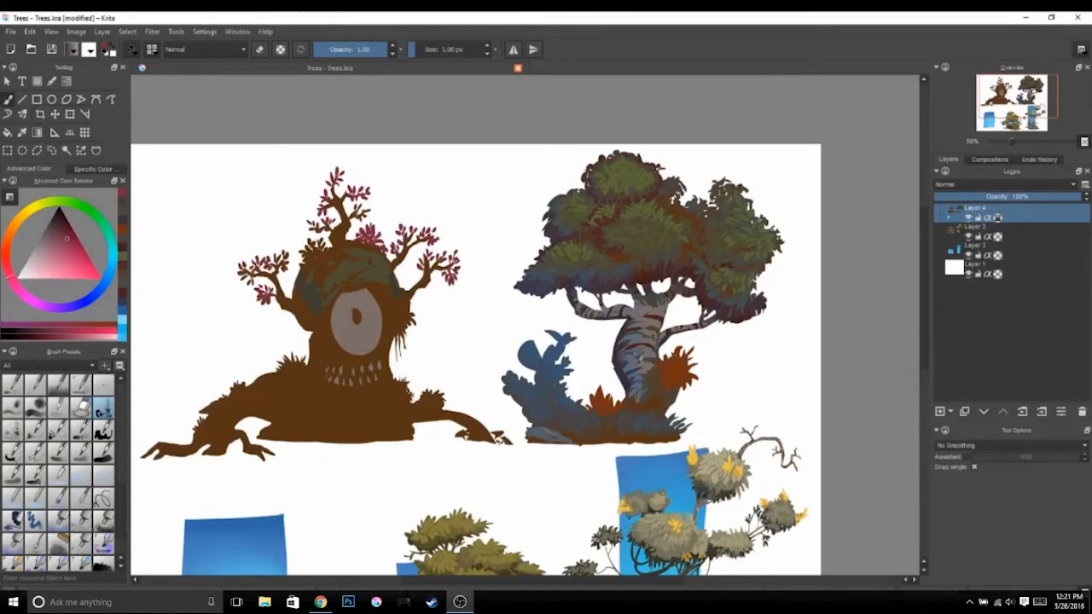
mouse_move(307, 260)
left_mouse_down()
mouse_move(324, 245)
mouse_move(348, 266)
left_mouse_up()
Paint the left tree's top and side branches in light beige tones
left_click(342, 261, "ctrl")
left_click(53, 240)
left_click_drag(338, 200, 344, 244)
left_click(40, 250)
mouse_move(416, 239)
left_mouse_down()
mouse_move(396, 264)
mouse_move(415, 291)
left_mouse_up()
mouse_move(313, 297)
left_mouse_down()
mouse_move(280, 312)
mouse_move(297, 320)
left_mouse_up()
left_click_drag(266, 273, 256, 278)
left_click_drag(411, 292, 403, 299)
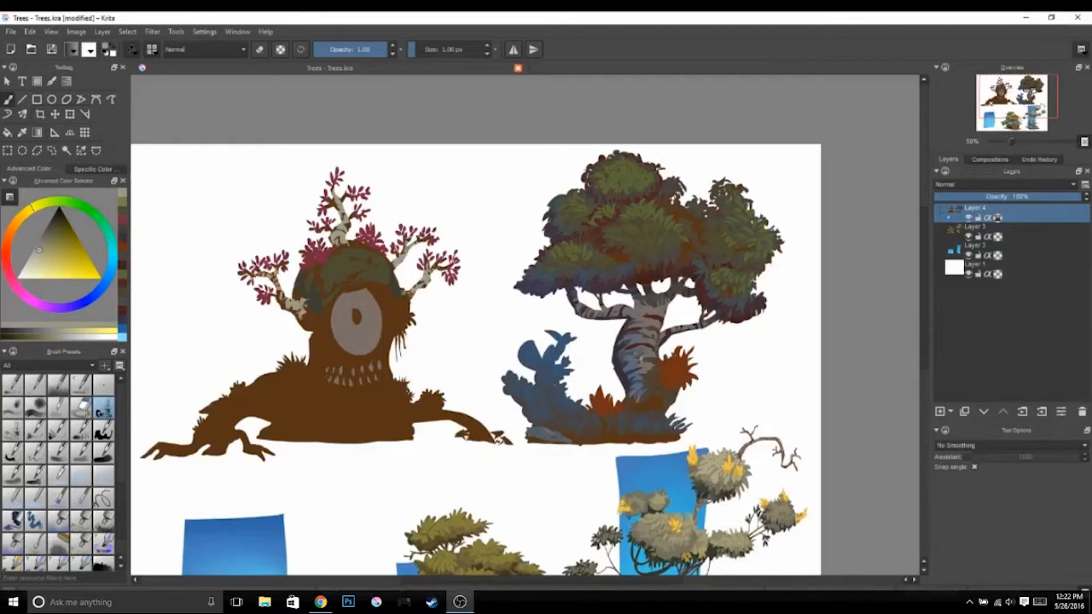
Recolour the left tree's right-branch leaves and inner left-branch leaves orange, with yellow-orange accents on the trunk's right edge
left_click(30, 213)
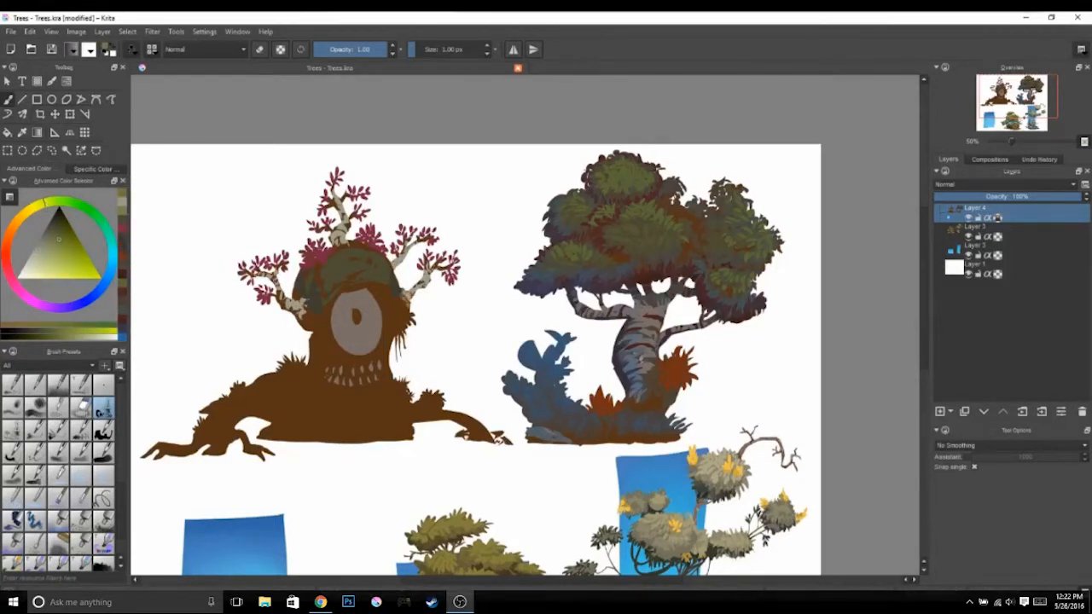
left_click(39, 206)
mouse_move(408, 228)
left_mouse_down()
mouse_move(394, 251)
mouse_move(433, 232)
mouse_move(448, 283)
left_mouse_up()
left_click(85, 260)
left_click_drag(425, 254, 418, 271)
mouse_move(285, 253)
left_mouse_down()
mouse_move(266, 268)
mouse_move(333, 248)
left_mouse_up()
left_click_drag(258, 302, 262, 292)
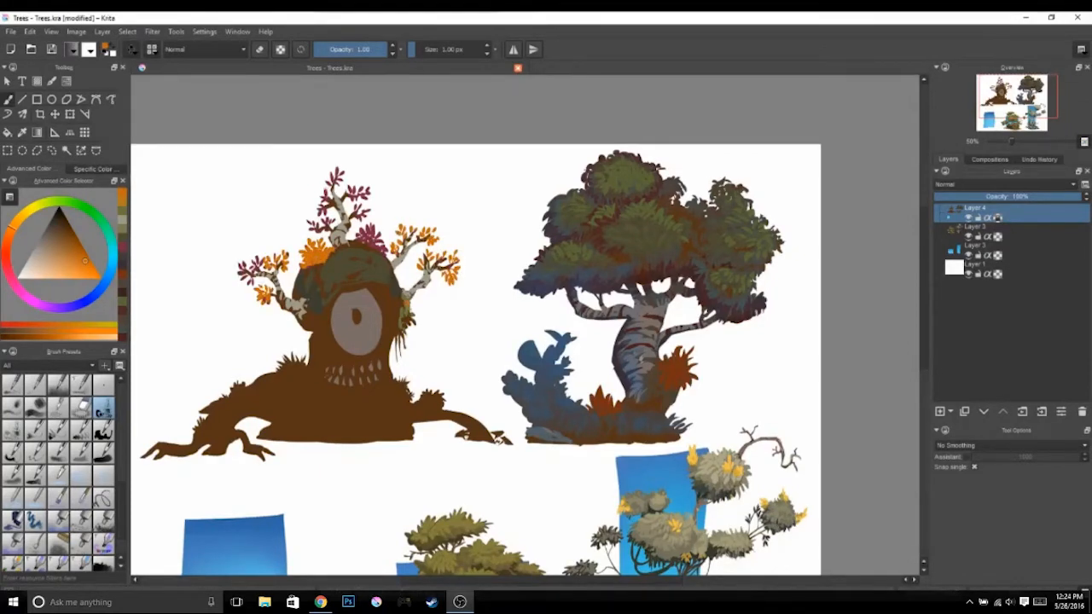
left_click(93, 272)
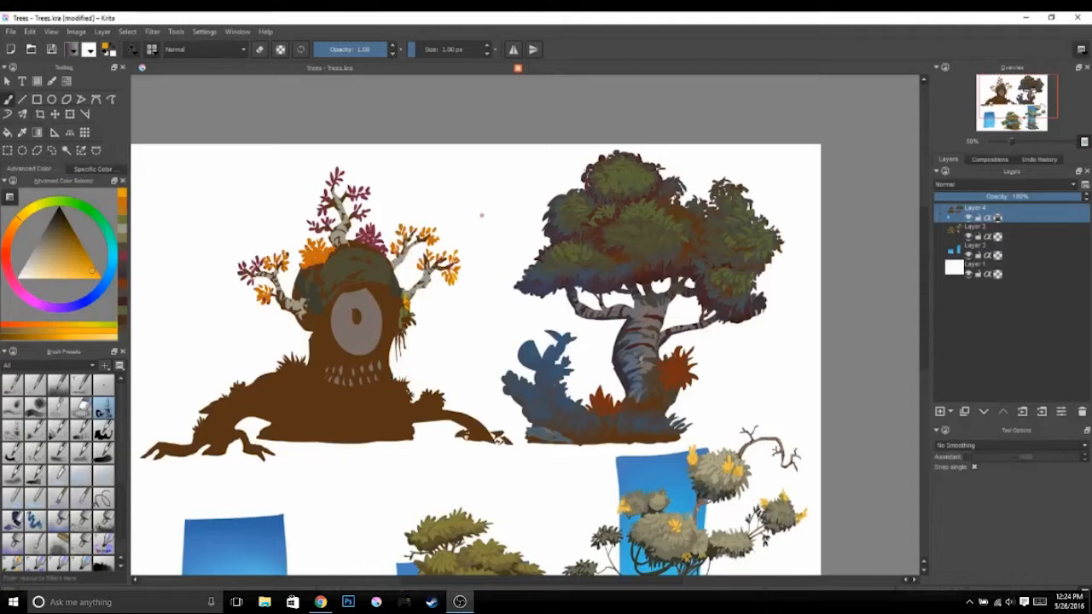
Paint bright red over the leaves on the left tree's top branch, outer left branch and the clumps above the trunk
left_click(5, 252)
left_click(88, 257)
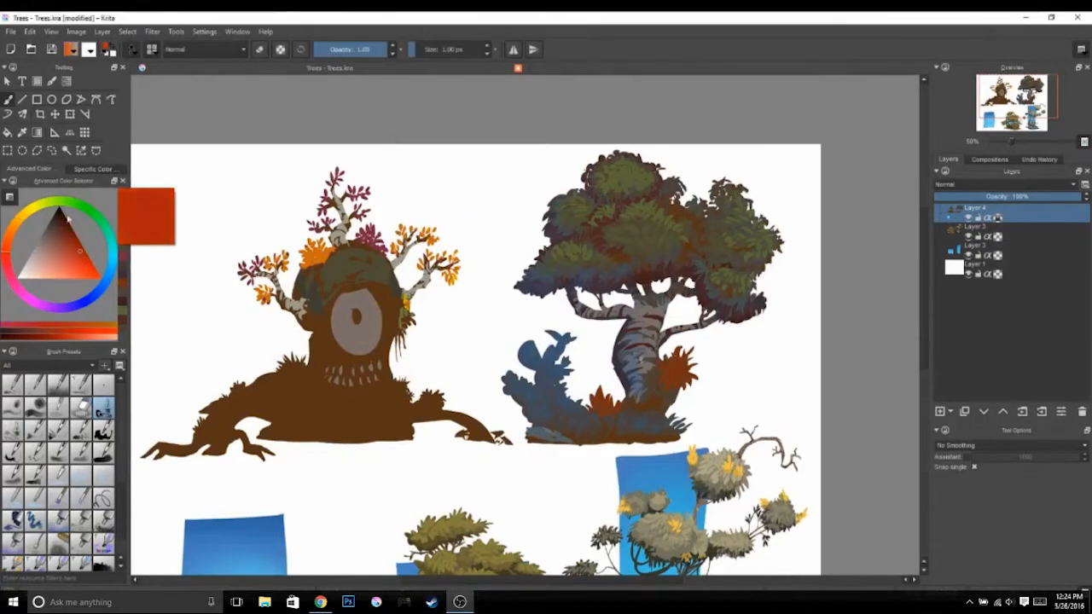
left_click_drag(349, 191, 369, 194)
left_click_drag(359, 233, 380, 246)
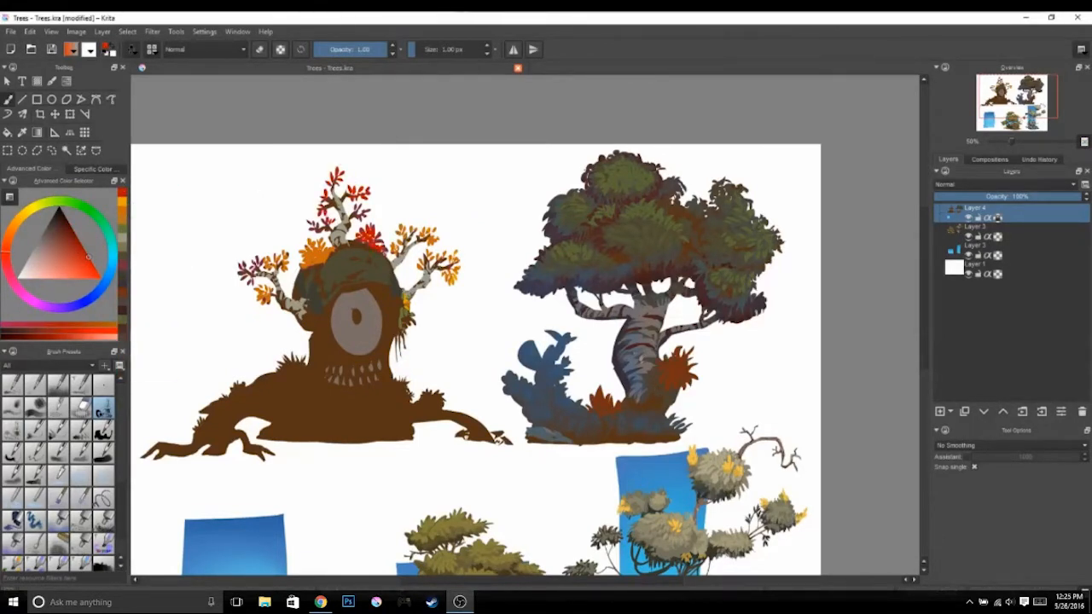
left_click_drag(242, 264, 258, 274)
left_click_drag(258, 290, 265, 292)
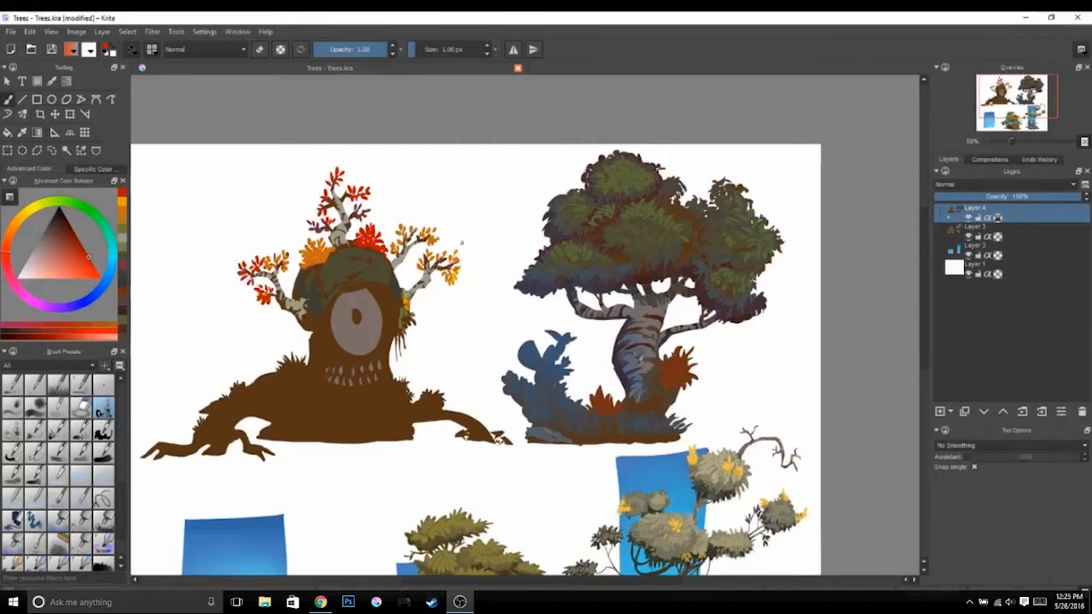
left_click_drag(307, 242, 307, 264)
Paint sampled dark green and pale beige bark strokes over the top and left shoulder of the left tree's trunk
left_click(359, 265, "ctrl")
mouse_move(341, 282)
left_mouse_down()
mouse_move(354, 290)
mouse_move(314, 328)
left_mouse_up()
left_click(299, 314, "ctrl")
mouse_move(331, 258)
left_mouse_down()
mouse_move(350, 248)
mouse_move(345, 268)
left_mouse_up()
left_click_drag(361, 254, 391, 270)
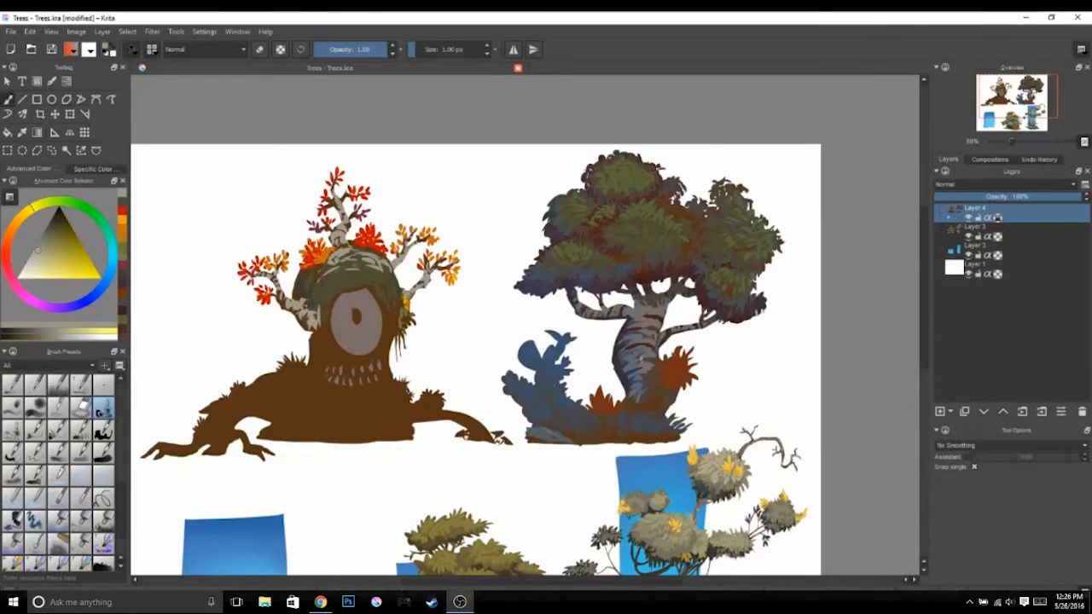
Sample the dark moss green and extend it down both sides of the trunk around the eye
left_click(367, 272, "ctrl")
left_click_drag(317, 317, 319, 331)
left_click_drag(329, 326, 327, 352)
left_click_drag(393, 306, 393, 331)
left_click(388, 329, "ctrl")
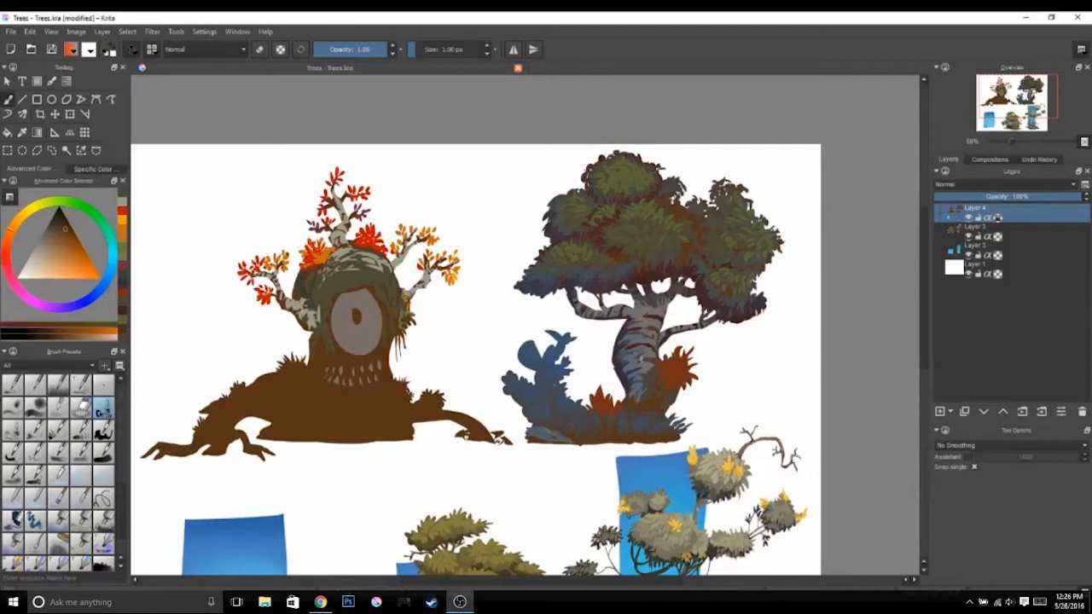
Blend beige-grey strokes over the trunk's domed top with another brush preset, and return to the Shape_fill brush
left_click(375, 266, "ctrl")
left_click_drag(122, 529, 122, 495)
left_click(13, 453)
mouse_move(352, 277)
left_mouse_down()
mouse_move(364, 274)
mouse_move(338, 265)
mouse_move(392, 267)
left_mouse_up()
left_click_drag(332, 273, 369, 280)
left_click(102, 499)
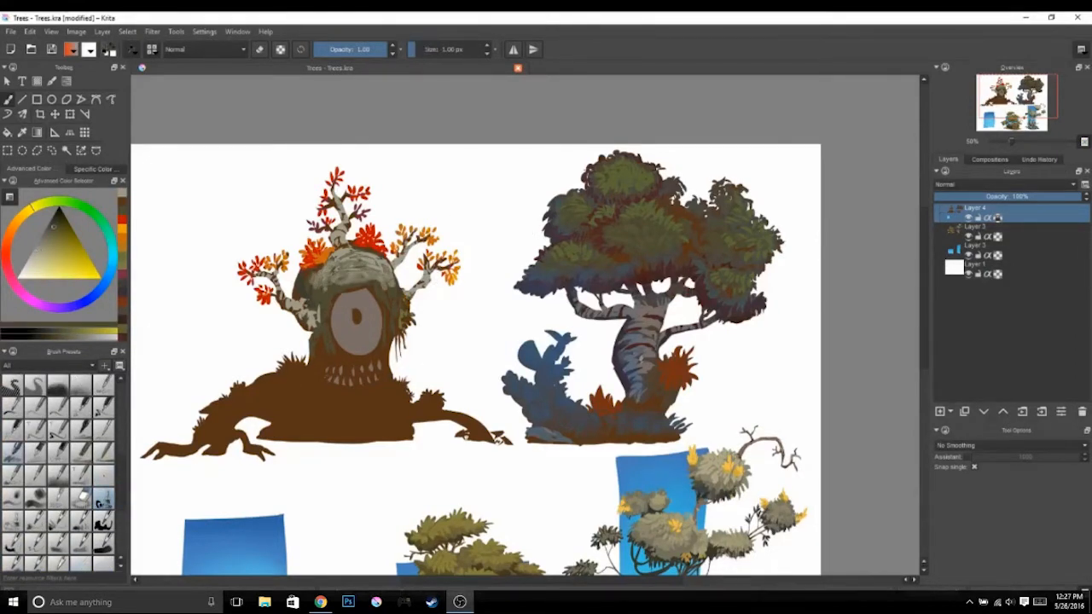
Sample trunk colours and paint dark strokes along the trunk's right side and the rim above the eye
left_click(318, 275, "ctrl")
left_click(389, 299, "ctrl")
left_click_drag(381, 314, 380, 338)
left_click(384, 334, "ctrl")
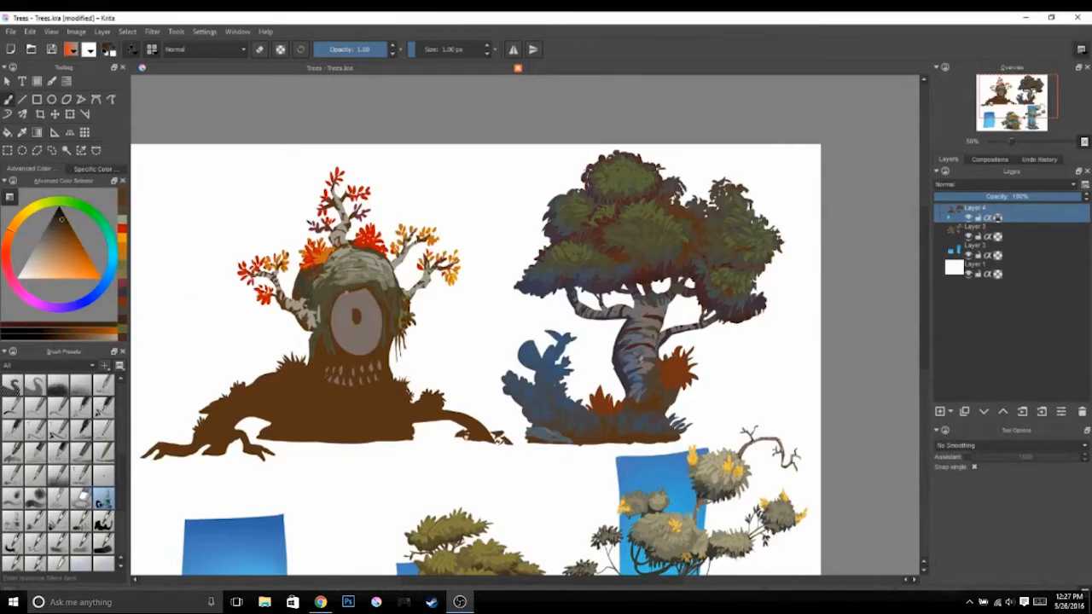
left_click(354, 284, "ctrl")
mouse_move(338, 297)
left_mouse_down()
mouse_move(369, 291)
mouse_move(361, 286)
left_mouse_up()
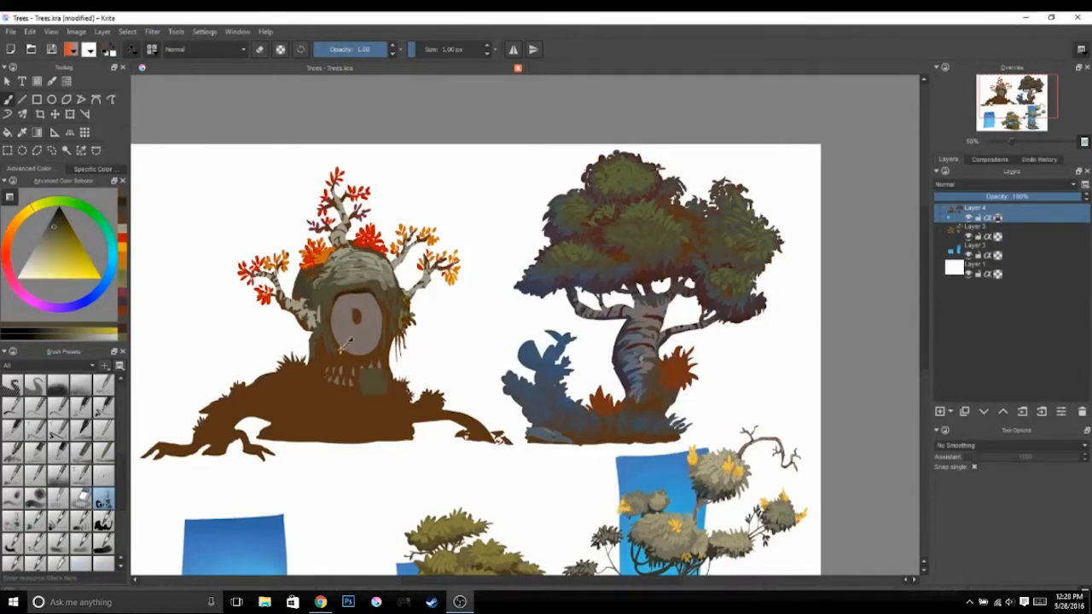
Outline the tree's toothy mouth and chin with dark brown sampled from the eye's rim
left_click(352, 294, "ctrl")
mouse_move(328, 387)
left_mouse_down()
mouse_move(379, 391)
mouse_move(324, 393)
left_mouse_up()
left_click(323, 350, "ctrl")
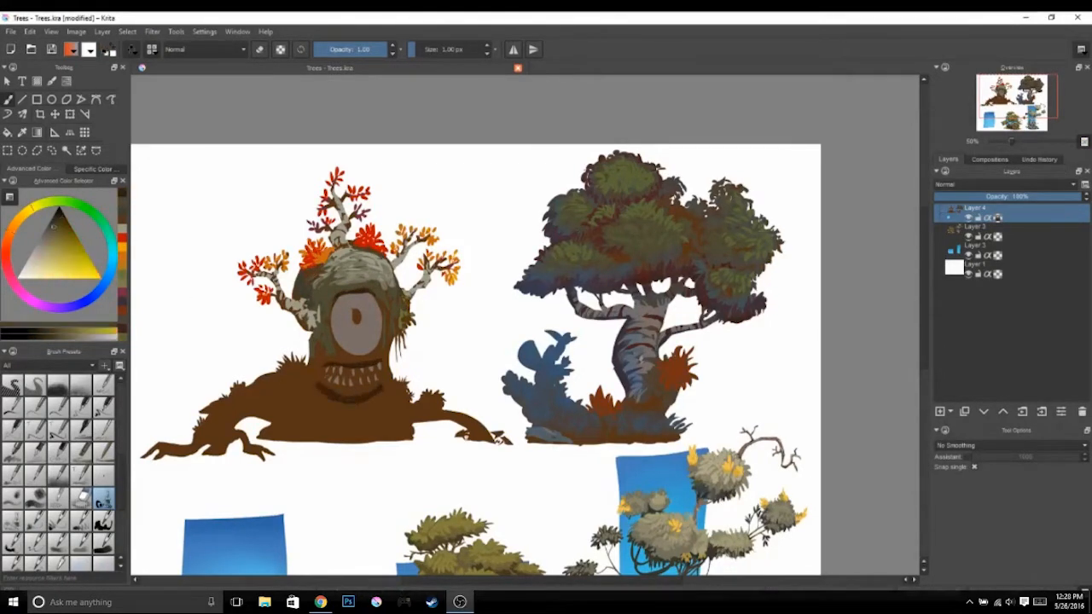
Paint grey-green lips above and below the teeth using colours sampled from around the mouth
left_click(322, 348, "ctrl")
left_click_drag(355, 360, 385, 350)
left_click_drag(319, 380, 351, 394)
left_click_drag(352, 394, 376, 388)
left_click(367, 389, "ctrl")
left_click(372, 395, "ctrl")
left_click(327, 351, "ctrl")
left_click_drag(330, 359, 381, 365)
left_click(396, 326, "ctrl")
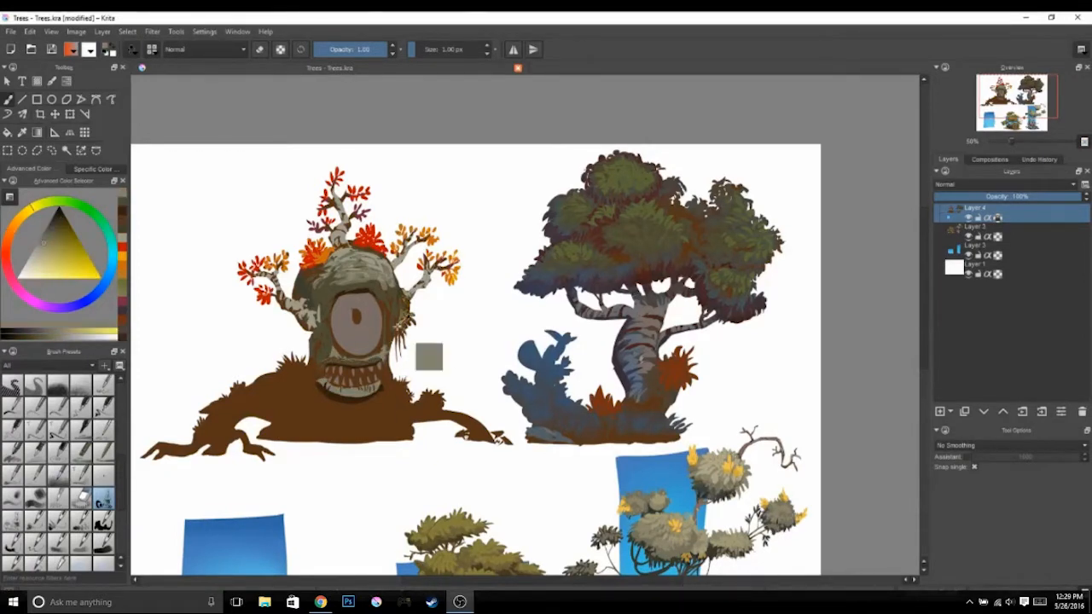
left_click(384, 371, "ctrl")
Add lighter grey bark strokes along the right and left curves of the trunk's domed top
left_click(389, 272, "ctrl")
left_click_drag(392, 270, 401, 301)
left_click_drag(338, 274, 313, 299)
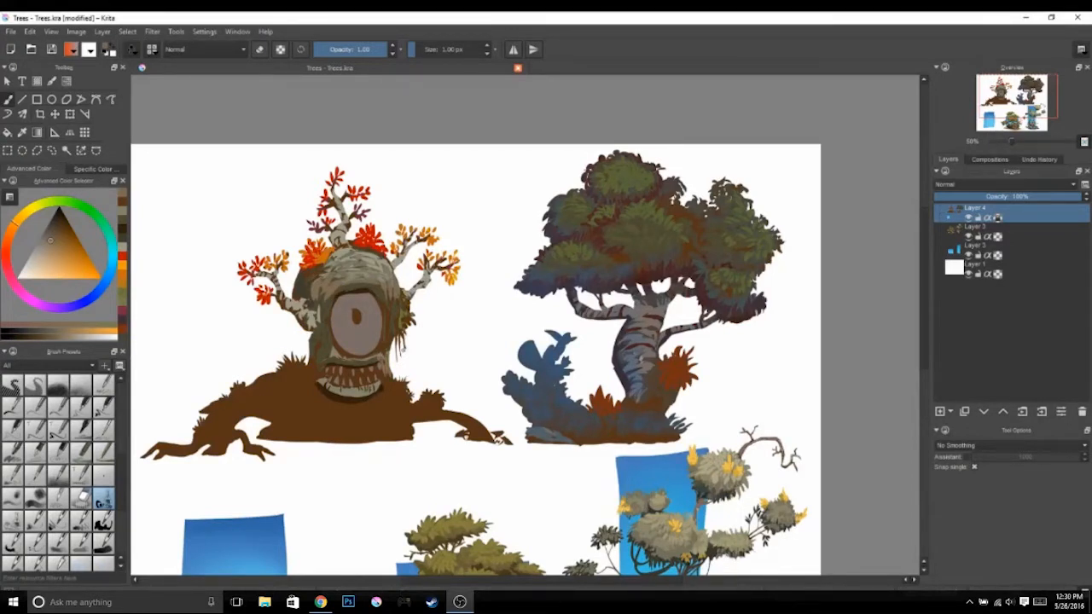
Paint muted beige-brown bark strokes over the left tree's roots and the base below the mouth
left_click_drag(512, 341, 555, 299)
left_click_drag(365, 341, 343, 361)
left_click_drag(497, 372, 527, 385)
left_click_drag(427, 358, 394, 384)
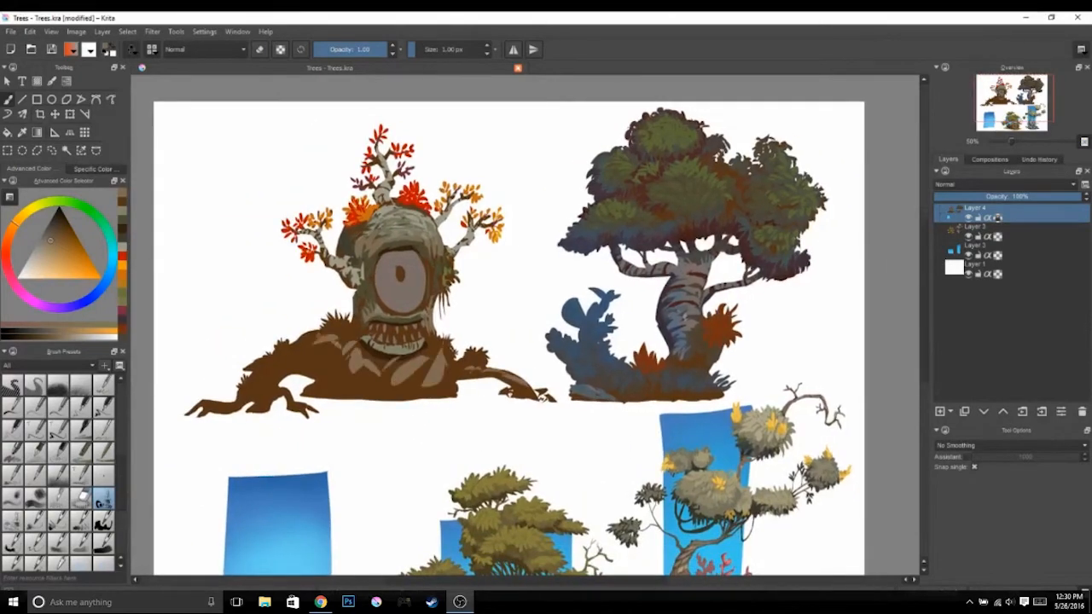
left_click_drag(350, 335, 295, 365)
mouse_move(331, 358)
left_mouse_down()
mouse_move(249, 371)
mouse_move(301, 373)
left_mouse_up()
left_click_drag(392, 370, 329, 387)
left_click_drag(344, 382, 391, 386)
Darken the area around the mouth, between the teeth and beside the eye with sampled dark browns
left_click(376, 352, "ctrl")
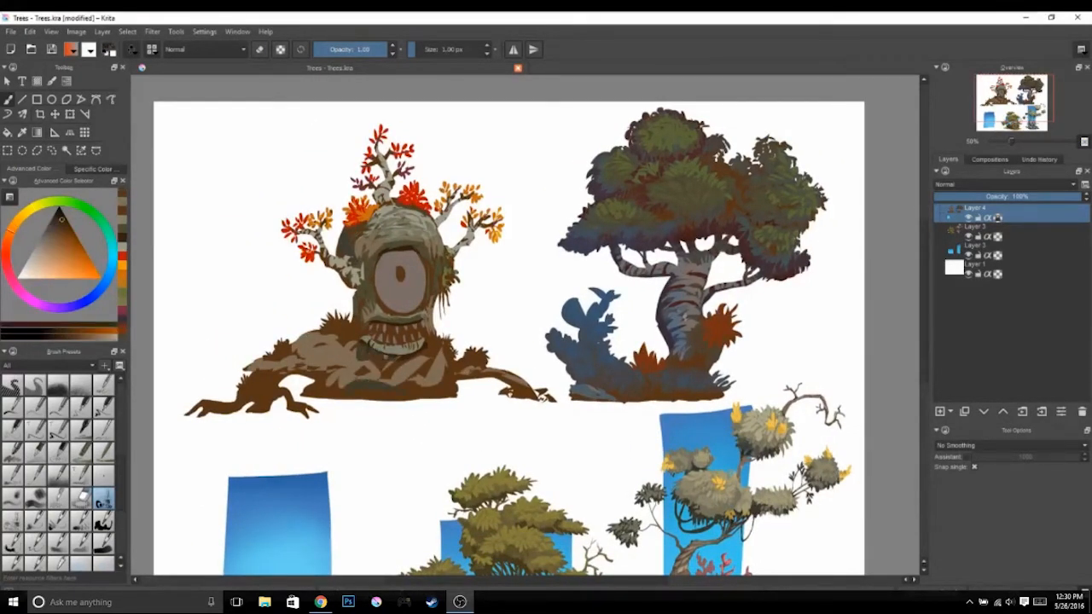
left_click_drag(365, 349, 388, 359)
left_click_drag(337, 274, 358, 288)
mouse_move(433, 314)
left_mouse_down()
mouse_move(432, 338)
mouse_move(390, 339)
mouse_move(422, 342)
left_mouse_up()
left_click(405, 301, "ctrl")
mouse_move(357, 302)
left_mouse_down()
mouse_move(365, 321)
mouse_move(432, 336)
left_mouse_up()
left_click(361, 314, "ctrl")
left_click(356, 300, "ctrl")
left_click_drag(442, 339, 449, 358)
left_click_drag(380, 358, 367, 384)
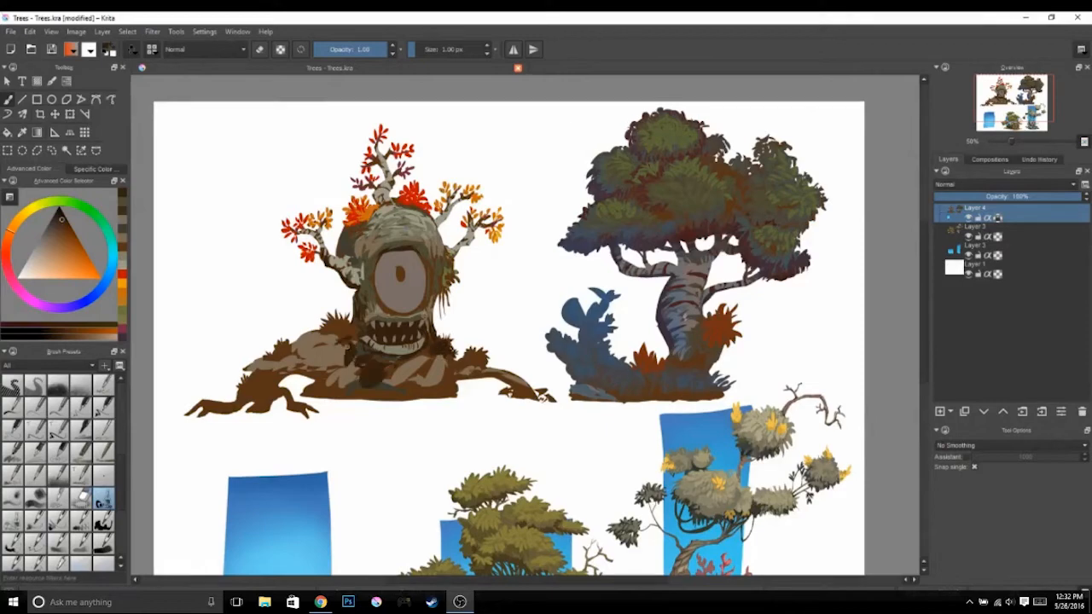
Paint dark brown shadows over both roots and their grass tufts, and dark leaf shapes below the mouth
left_click_drag(325, 319, 345, 338)
mouse_move(340, 323)
left_mouse_down()
mouse_move(360, 341)
mouse_move(270, 355)
left_mouse_up()
left_click_drag(466, 351, 485, 360)
left_click_drag(461, 372, 514, 390)
left_click_drag(448, 355, 507, 377)
mouse_move(501, 391)
left_mouse_down()
mouse_move(542, 400)
mouse_move(523, 386)
left_mouse_up()
mouse_move(317, 369)
left_mouse_down()
mouse_move(278, 380)
mouse_move(244, 371)
left_mouse_up()
mouse_move(397, 365)
left_mouse_down()
mouse_move(394, 385)
mouse_move(416, 389)
left_mouse_up()
left_click_drag(333, 348, 310, 365)
left_click_drag(389, 368, 387, 381)
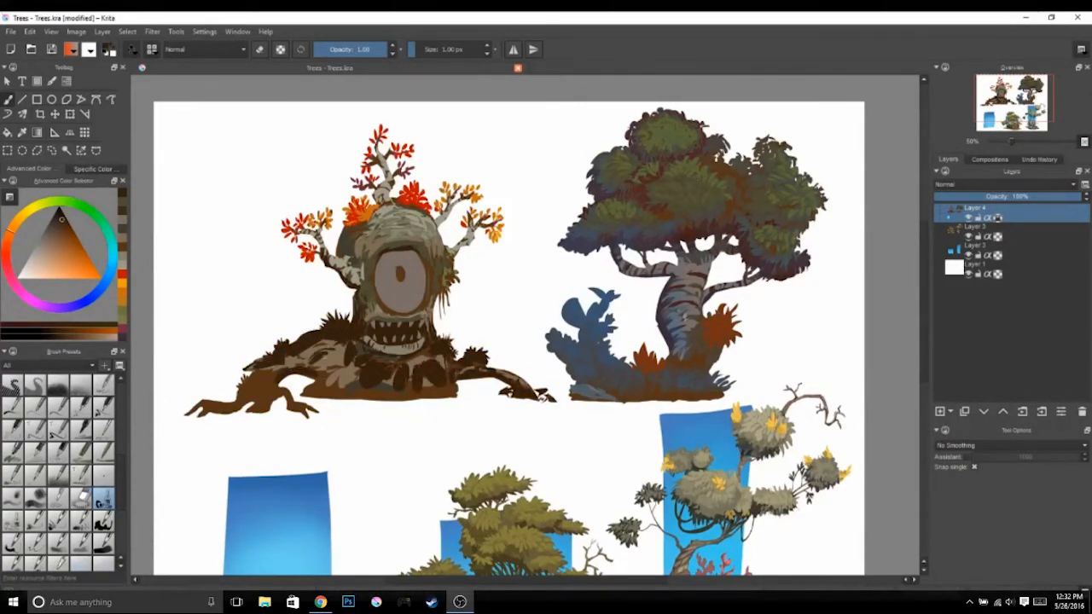
Add dark brown leaf shapes above the left root beyond the silhouette, and lock the layer's alpha
left_click_drag(338, 348, 309, 367)
mouse_move(338, 338)
left_mouse_down()
mouse_move(309, 353)
mouse_move(325, 331)
left_mouse_up()
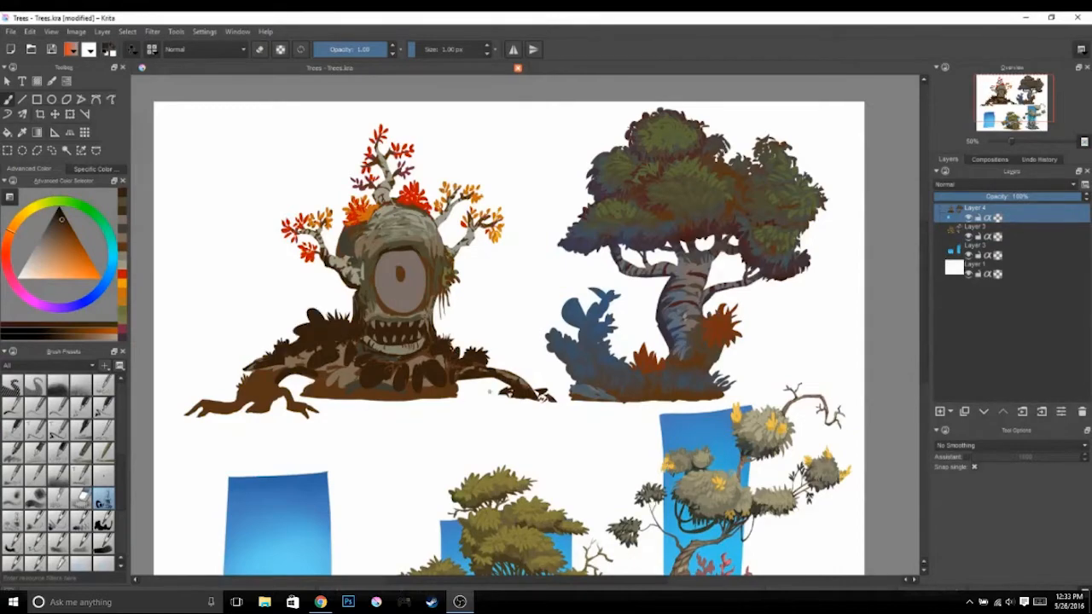
left_click(998, 218)
Paint grey-green highlights on the leaves above both roots and on the leaf collar below the mouth
left_click_drag(491, 341, 506, 338)
left_click(384, 282, "ctrl")
left_click_drag(326, 311, 338, 329)
left_click_drag(312, 323, 348, 335)
left_click_drag(343, 337, 356, 322)
left_click_drag(454, 344, 460, 337)
mouse_move(466, 339)
left_mouse_down()
mouse_move(447, 353)
mouse_move(500, 348)
left_mouse_up()
mouse_move(490, 361)
left_mouse_down()
mouse_move(502, 352)
mouse_move(475, 358)
left_mouse_up()
left_click_drag(466, 355, 483, 362)
mouse_move(393, 360)
left_mouse_down()
mouse_move(377, 382)
mouse_move(387, 380)
left_mouse_up()
mouse_move(413, 365)
left_mouse_down()
mouse_move(424, 382)
mouse_move(444, 380)
left_mouse_up()
left_click_drag(367, 339, 359, 363)
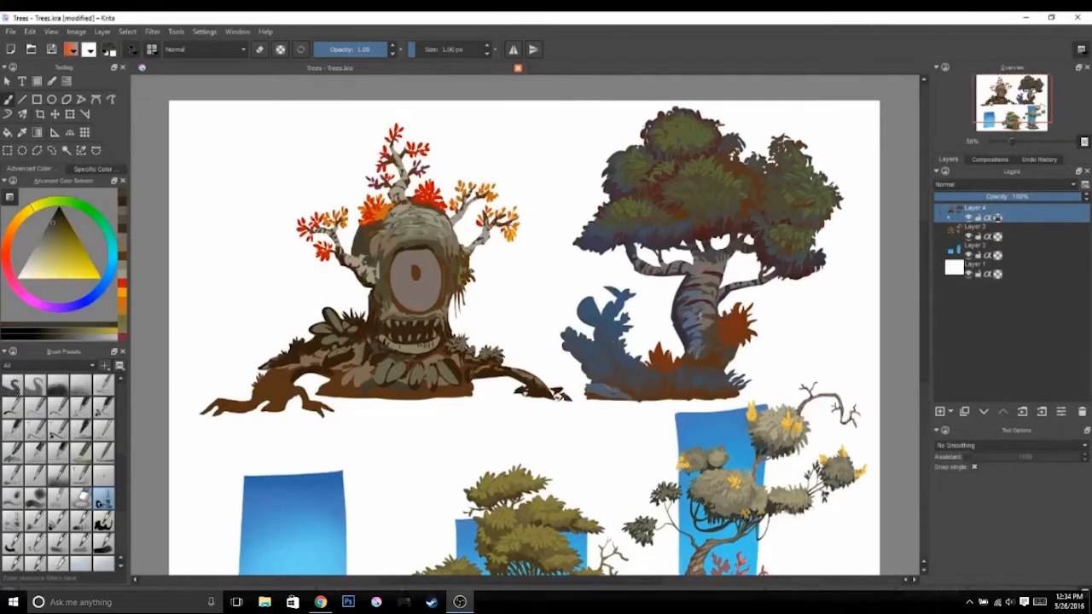
Refine the shading beside the mouth and down to the leaf collar with sampled dark tones
left_click_drag(378, 324, 369, 342)
left_click(372, 344, "ctrl")
left_click_drag(445, 315, 437, 374)
left_click(435, 352, "ctrl")
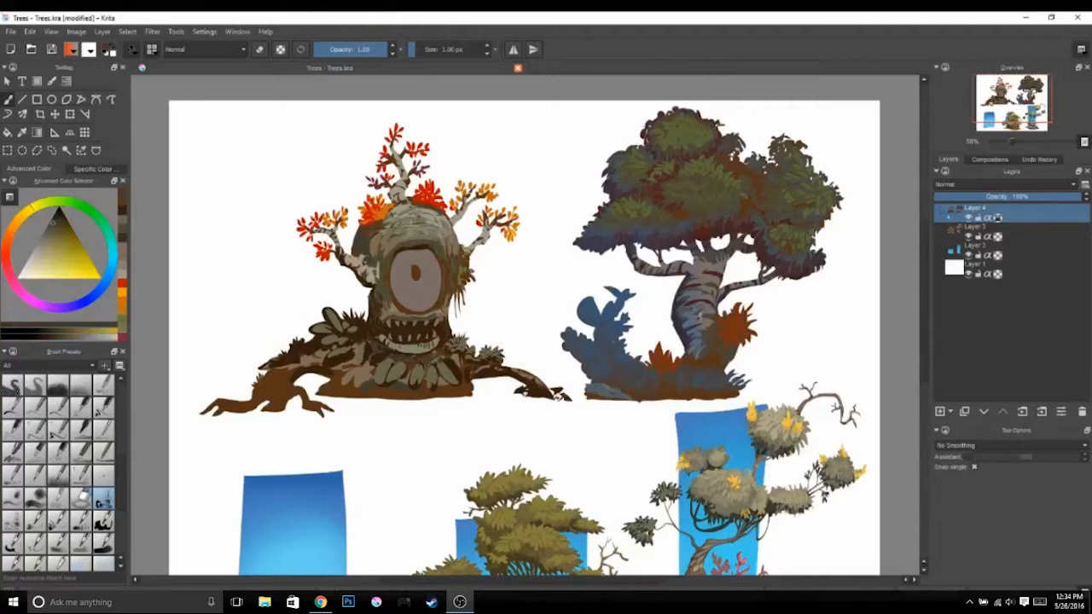
Choose a dark teal and paint shadows over the lower left root, the trunk's base and around the eye
left_click(110, 242)
mouse_move(298, 365)
left_mouse_down()
mouse_move(280, 371)
mouse_move(367, 385)
left_mouse_up()
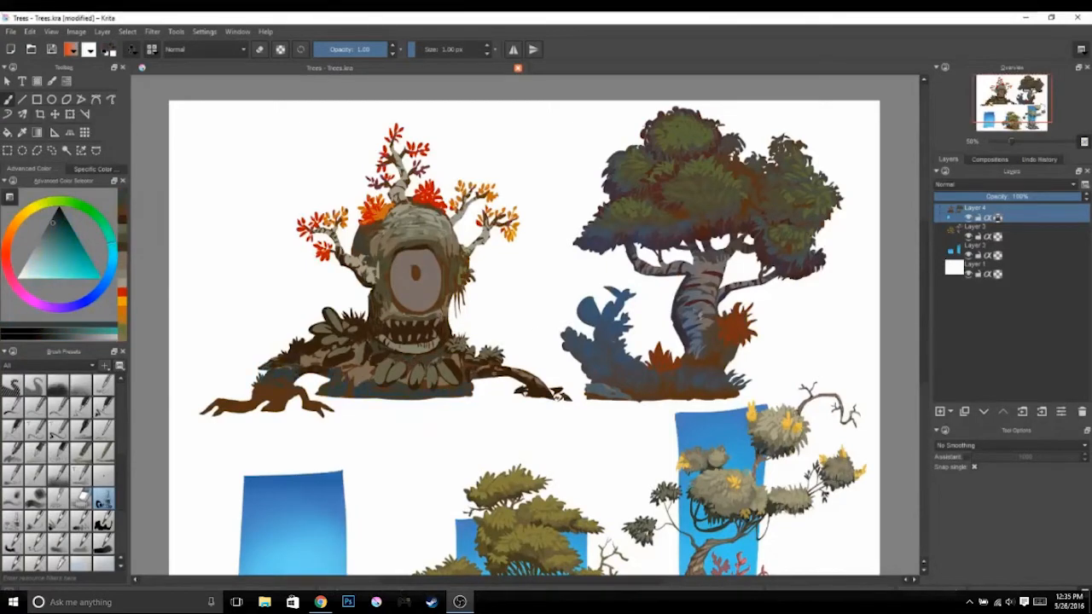
left_click_drag(263, 388, 292, 399)
left_click_drag(265, 399, 229, 406)
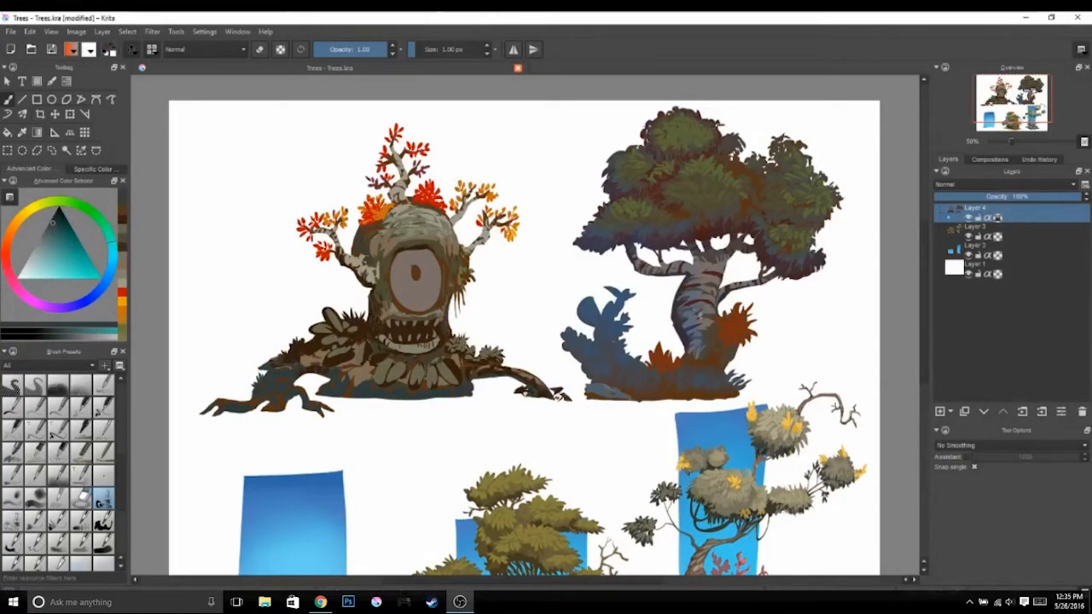
left_click_drag(361, 281, 398, 312)
left_click_drag(403, 377, 425, 389)
Paint sampled dark brown along the bottom edge of the trunk's base and under the right root
left_click(329, 373, "ctrl")
mouse_move(323, 381)
left_mouse_down()
mouse_move(346, 395)
mouse_move(394, 397)
left_mouse_up()
left_click_drag(437, 395, 472, 384)
left_click_drag(530, 391, 538, 395)
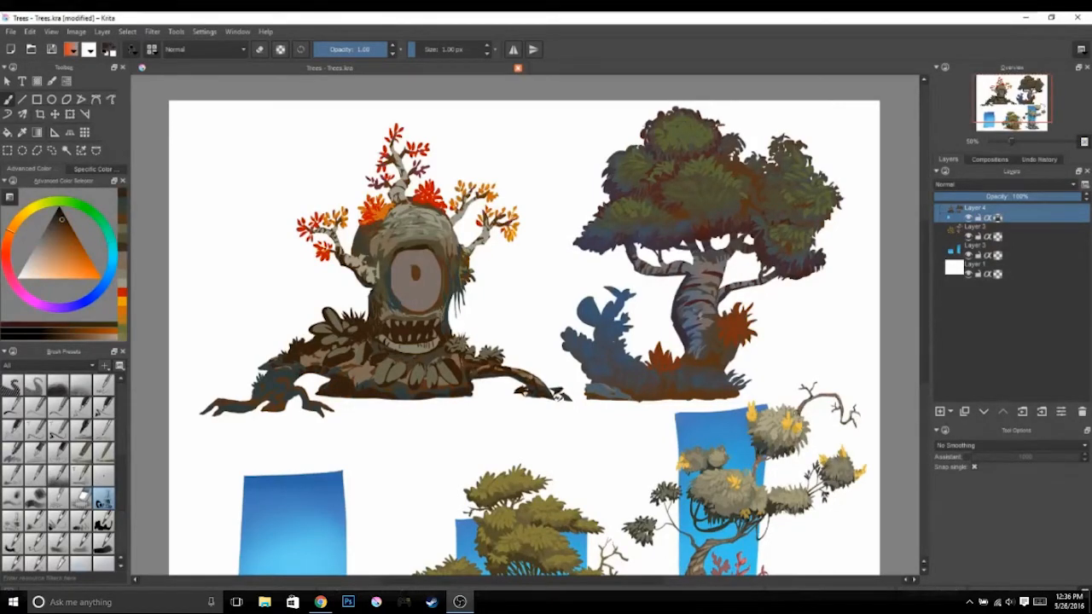
Switch to a 15 px brush preset and touch up the leaf collar below the mouth with sampled colours
left_click_drag(120, 485, 121, 477)
left_click(13, 476)
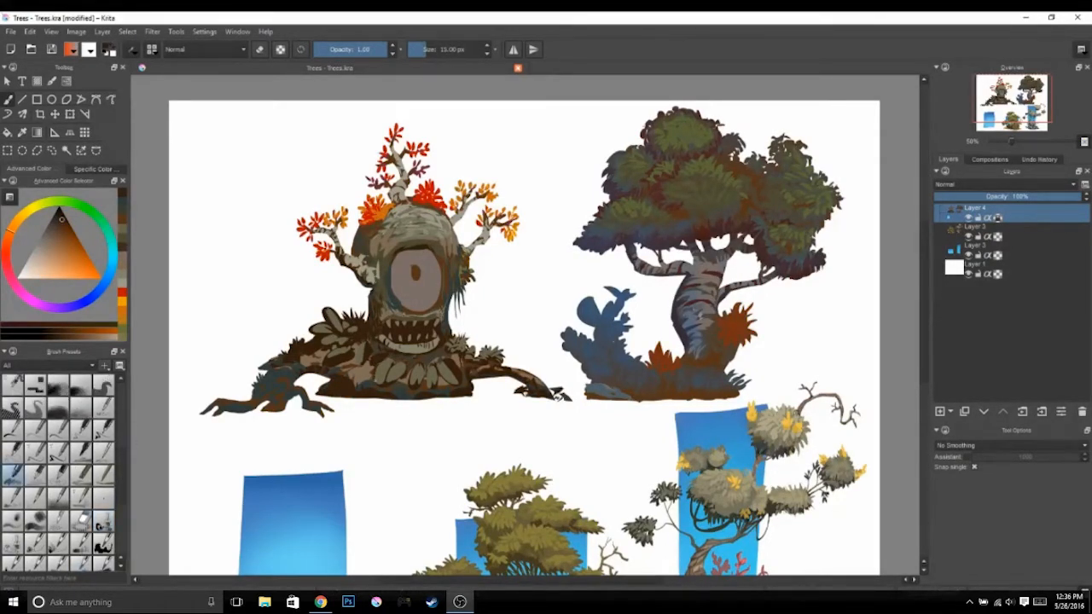
left_click(386, 367, "ctrl")
left_click_drag(377, 374, 382, 380)
left_click(388, 360, "ctrl")
left_click(386, 366, "ctrl")
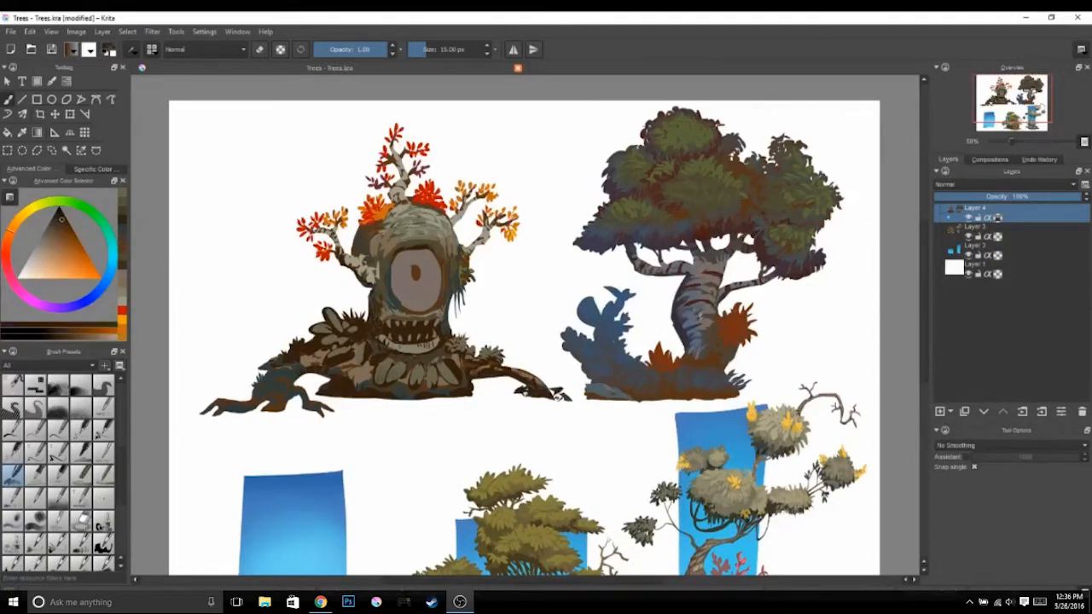
Darken the mouth's upper edge and paint a purple tongue behind the lower teeth
left_click_drag(388, 318, 408, 327)
left_click_drag(425, 320, 432, 323)
left_click(56, 307)
left_click_drag(74, 248, 67, 239)
left_click_drag(404, 335, 418, 335)
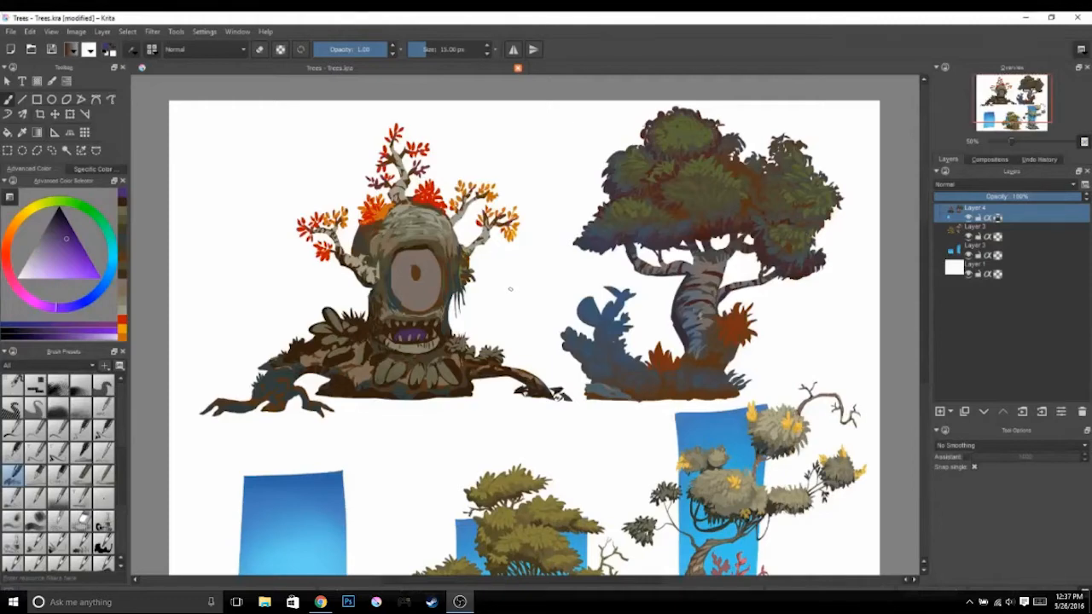
Darken the eye's pupil with sampled brown and shade the eyeball in beige using a 60 px brush
left_click(402, 255, "ctrl")
left_click_drag(417, 266, 416, 280)
key("bracketright")
left_click(428, 277, "ctrl")
left_click_drag(121, 474, 121, 417)
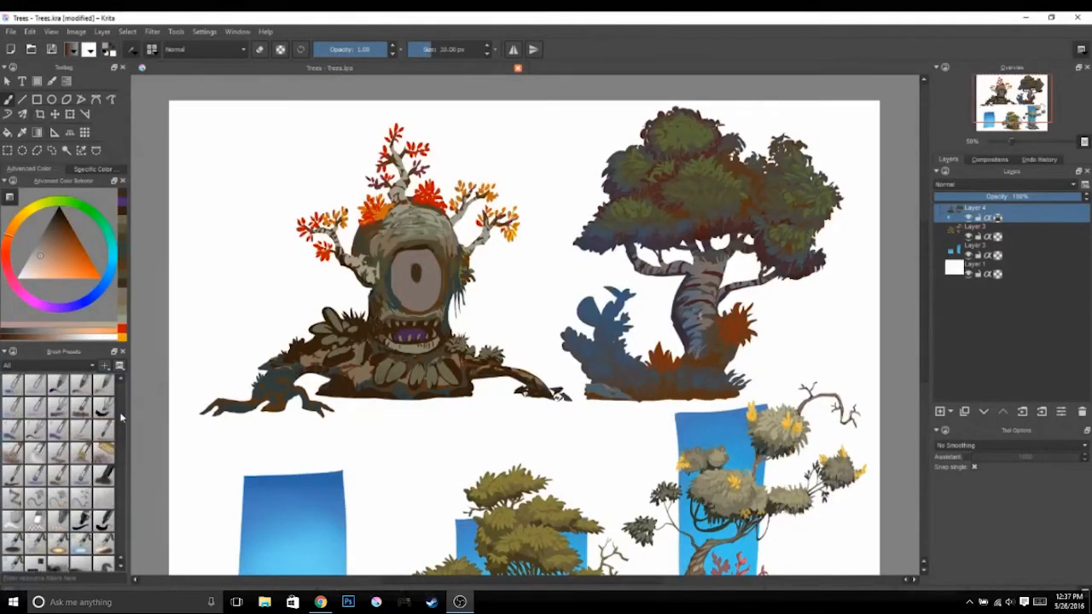
left_click(103, 386)
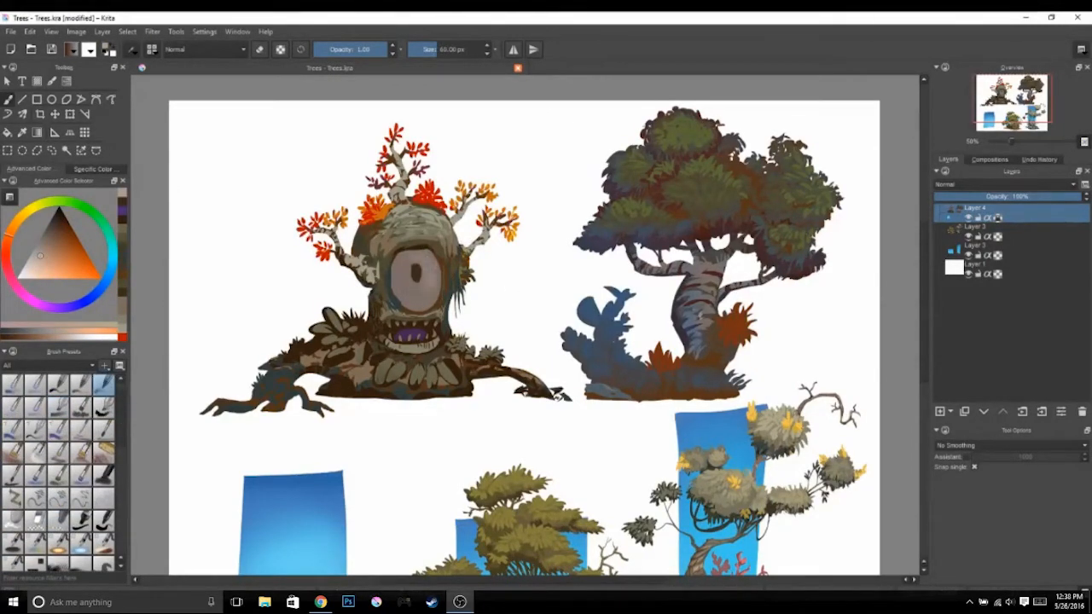
mouse_move(415, 267)
left_mouse_down()
mouse_move(415, 283)
mouse_move(429, 266)
mouse_move(418, 276)
left_mouse_up()
Enlarge the brush and lighten the eyeball with a pale blue highlight
key("bracketright")
key("bracketright")
key("bracketright")
key("bracketright")
key("bracketright")
left_click(34, 271)
left_click(112, 266)
Switch brush presets and paint an orange iris with a dark brown pupil in the eye
left_click(58, 385)
left_click(415, 248, "ctrl")
left_click(79, 258)
left_click(61, 220)
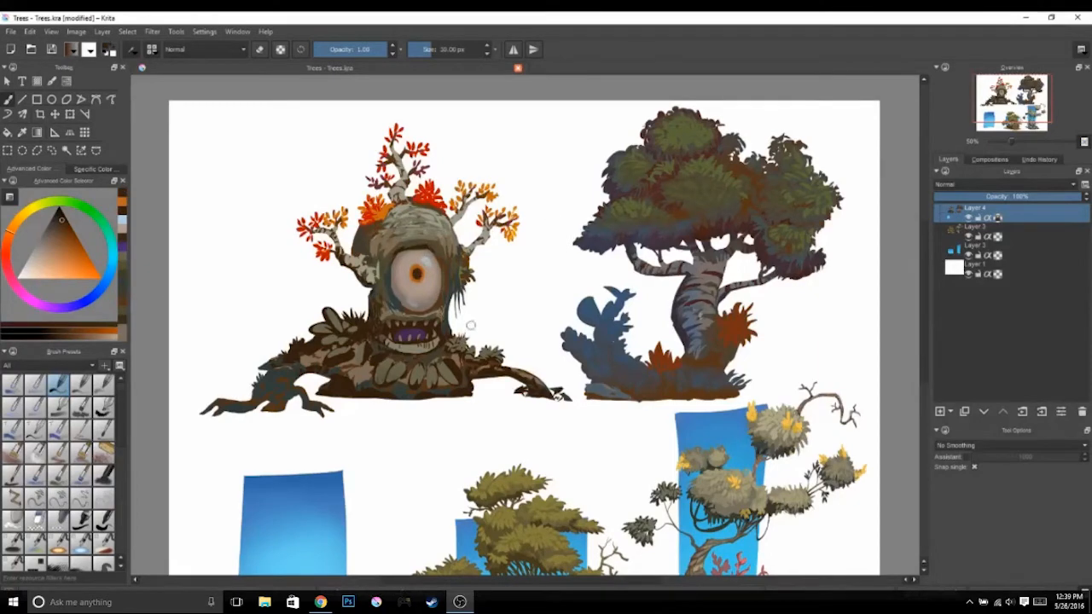
Choose a pale blue and add a small glint to the eye with the brush reduced to 15 px
left_click(436, 266, "ctrl")
left_click(110, 276)
key("bracketleft")
key("bracketleft")
key("bracketleft")
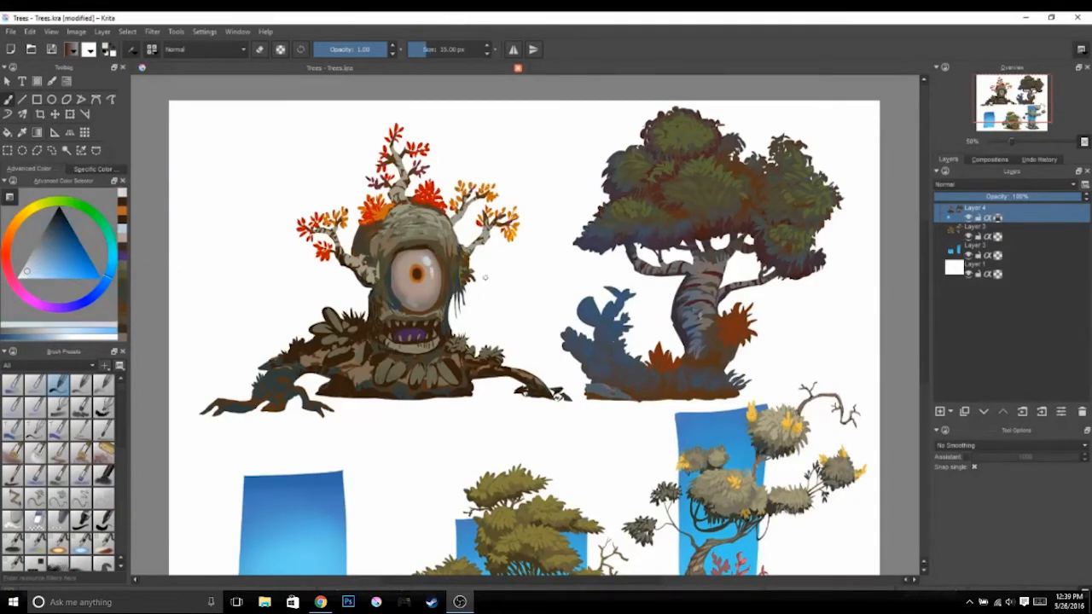
Shade the eyeball's rim and the base beside the left root in sampled dark brown with a 24 px brush
left_click(465, 275, "ctrl")
key("bracketright")
key("bracketright")
key("bracketright")
key("bracketright")
key("bracketright")
left_click_drag(414, 248, 392, 285)
key("ctrl+z")
left_click_drag(425, 248, 440, 296)
left_click_drag(394, 274, 394, 294)
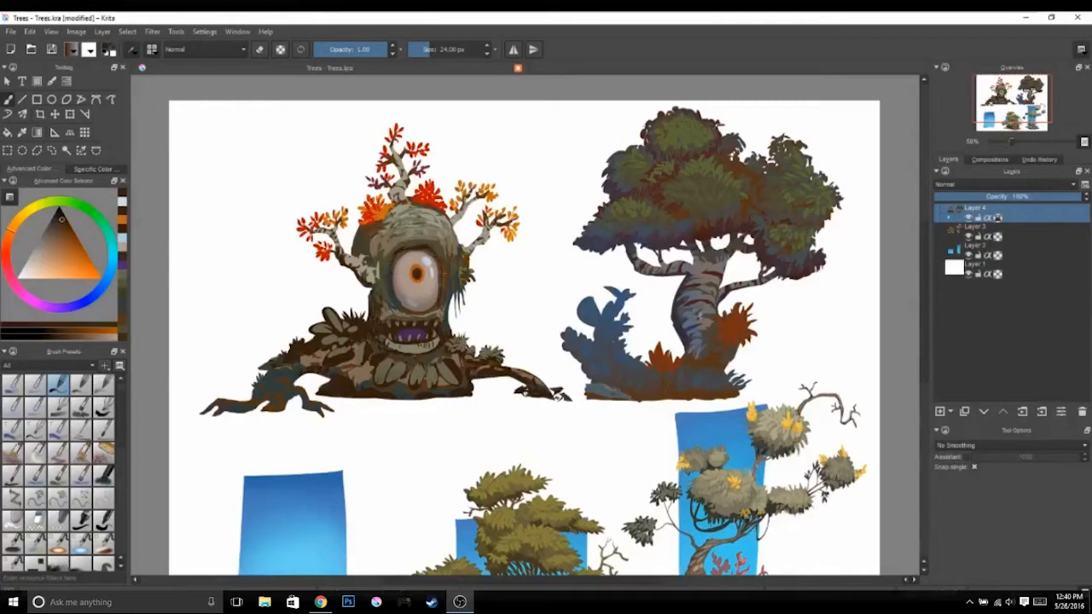
left_click_drag(348, 369, 370, 384)
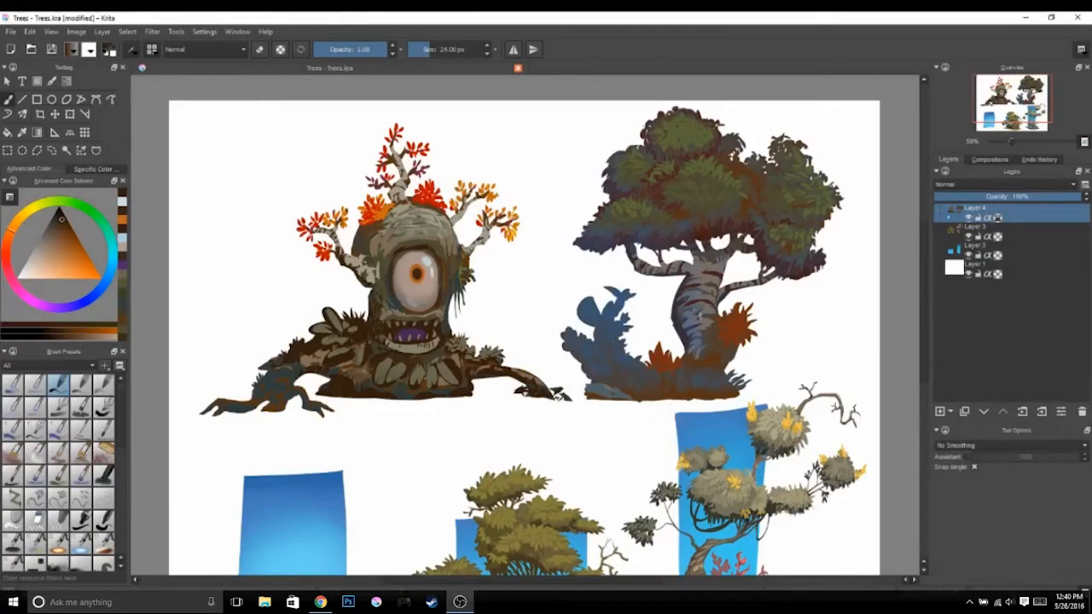
Shade the bark around the leaves by the left root and beneath the mouth in dark brown
left_click_drag(327, 337, 347, 339)
left_click_drag(319, 321, 357, 335)
left_click_drag(362, 343, 361, 356)
mouse_move(448, 345)
left_mouse_down()
mouse_move(467, 348)
mouse_move(417, 381)
mouse_move(388, 381)
left_mouse_up()
mouse_move(430, 365)
left_mouse_down()
mouse_move(440, 384)
mouse_move(396, 374)
left_mouse_up()
left_click(394, 370, "ctrl")
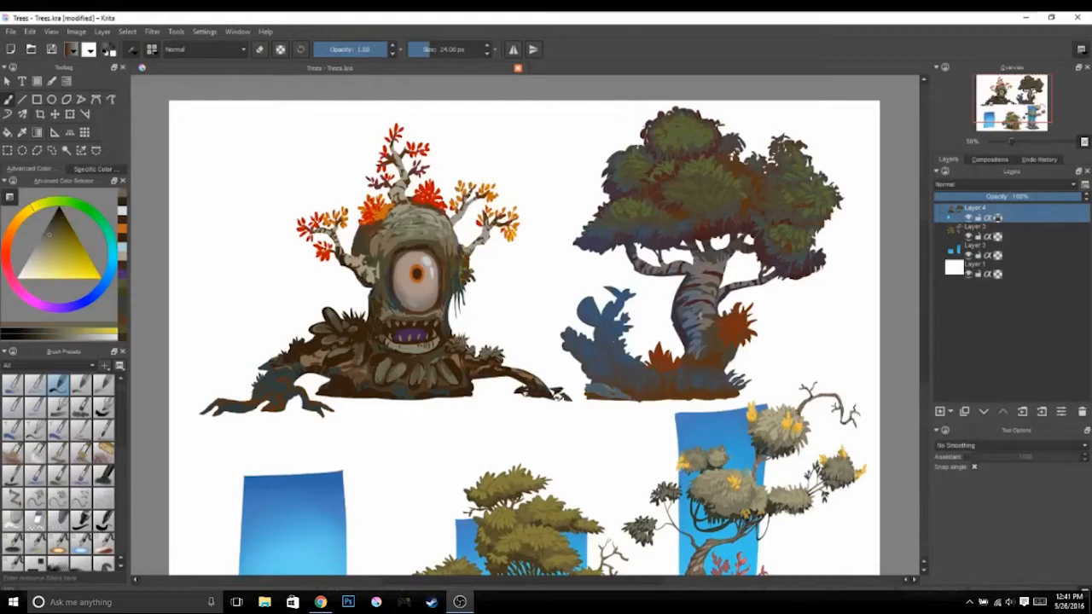
Refine the lips and upper edge of the mouth with bark tones sampled from the face
left_click(424, 351, "ctrl")
mouse_move(435, 320)
left_mouse_down()
mouse_move(434, 348)
mouse_move(425, 325)
mouse_move(436, 318)
mouse_move(395, 316)
mouse_move(432, 313)
left_mouse_up()
left_click(427, 319, "ctrl")
left_click(387, 309, "ctrl")
left_click(417, 320, "ctrl")
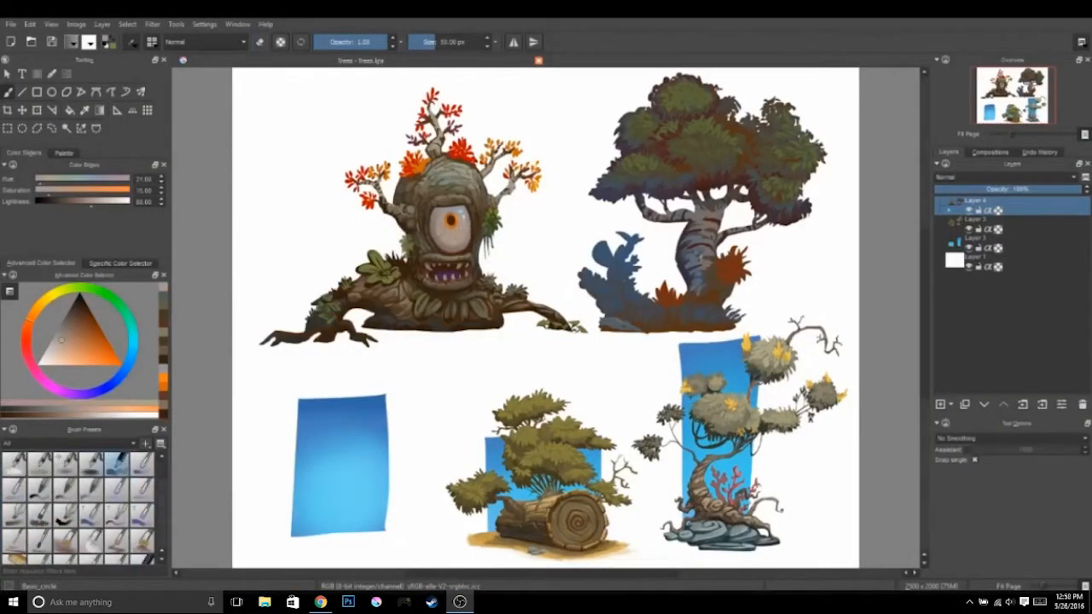
Rework the iris and eyeball with colours sampled from the tree creature's eye
left_click(449, 220, "ctrl")
left_click(441, 231, "ctrl")
left_click(459, 213, "ctrl")
mouse_move(449, 215)
left_mouse_down()
mouse_move(451, 226)
mouse_move(464, 220)
mouse_move(453, 231)
left_mouse_up()
left_click(452, 223, "ctrl")
left_click(452, 230, "ctrl")
Sample orange from the autumn leaves, brighten it, and repaint the iris around the pupil
left_click(471, 154, "ctrl")
left_click(489, 145, "ctrl")
left_click(492, 147, "ctrl")
left_click(104, 345)
left_click(452, 227, "ctrl")
left_click(451, 221, "ctrl")
Darken the pupil and enrich the iris with saturated orange using the Layout_oval brush at 15 px
left_click(82, 305)
left_click(40, 489)
left_click_drag(163, 485, 164, 501)
left_click(142, 489)
left_click(104, 361)
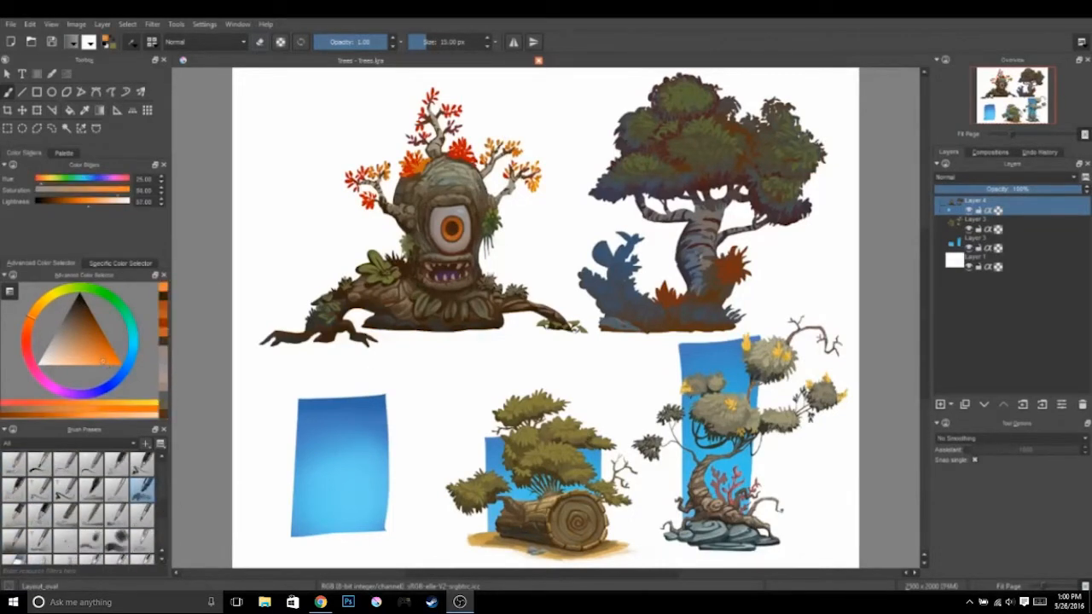
Detail the iris and pupil with sampled dark orange tones and add a pale blue-grey glint
left_click(452, 224, "ctrl")
left_click(453, 229, "ctrl")
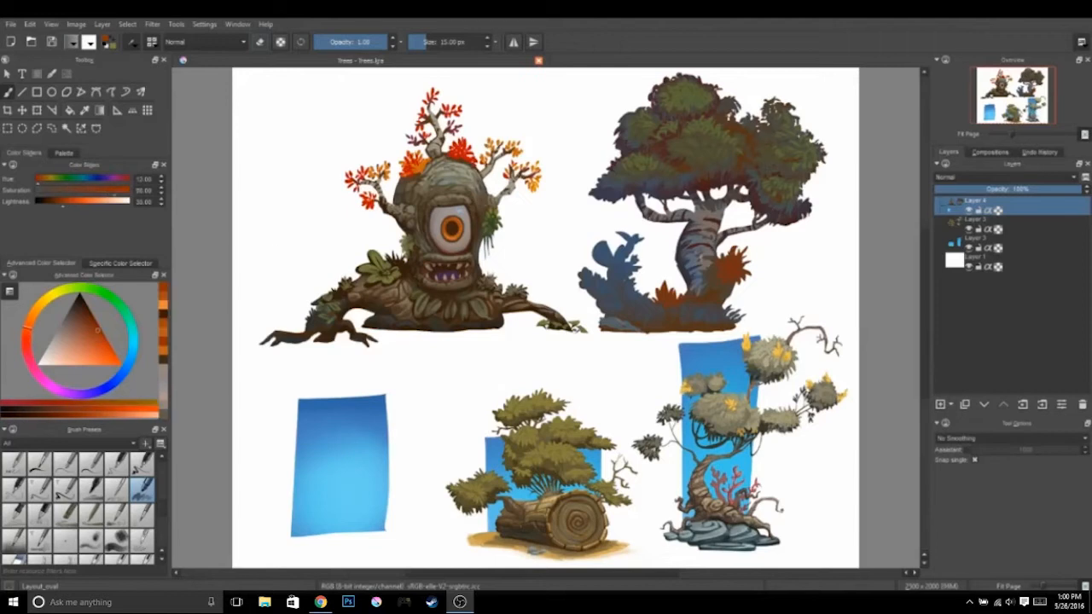
left_click(453, 224, "ctrl")
left_click(451, 213, "ctrl")
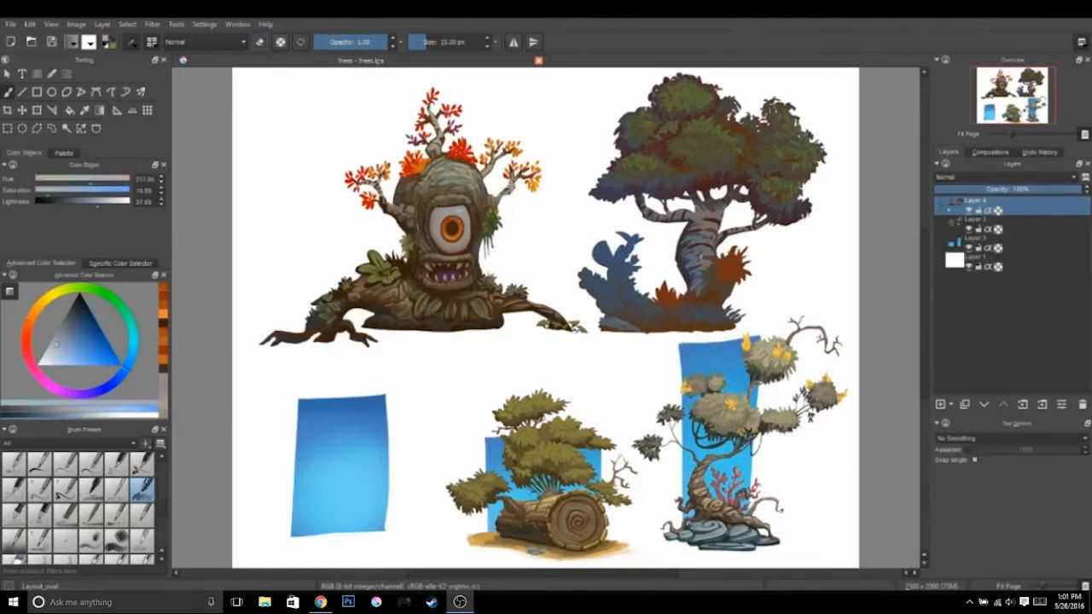
left_click(452, 222, "ctrl")
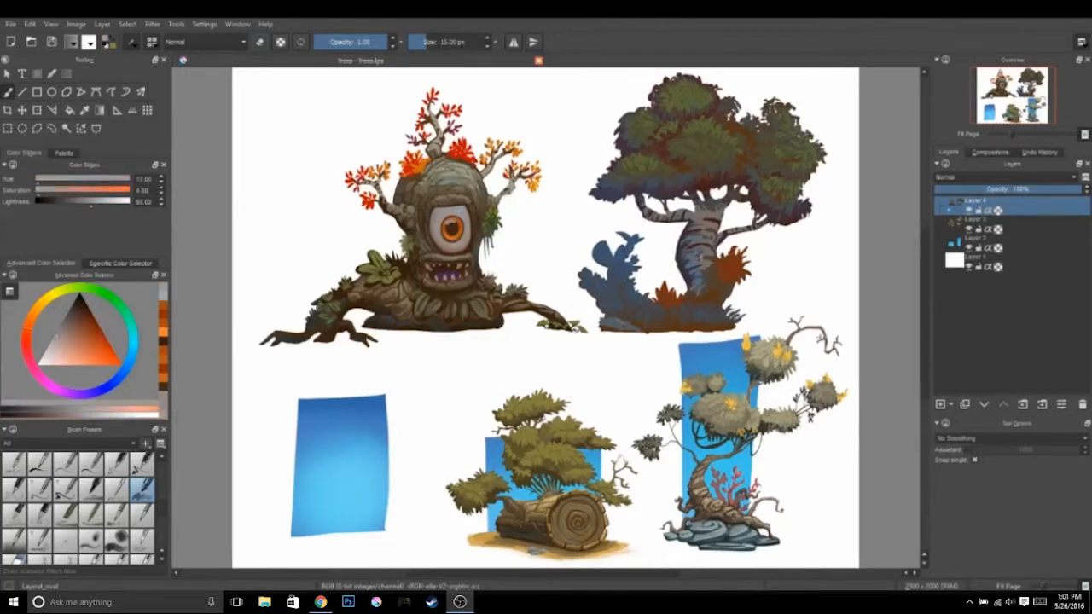
left_click(457, 234, "ctrl")
Tint the upper lip's edge above the teeth with a sampled reddish brown
left_click(425, 267, "ctrl")
left_click(429, 268, "ctrl")
left_click_drag(426, 264, 436, 268)
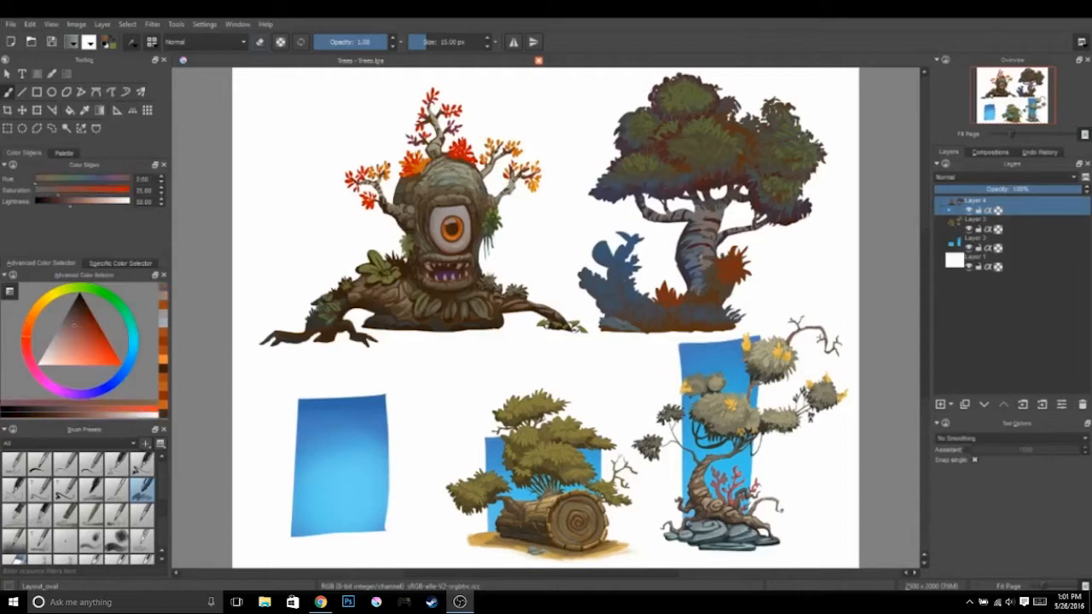
Paint the inside of the mouth deep purple and sample dark brown for its edge
left_click(74, 394)
left_click(96, 333)
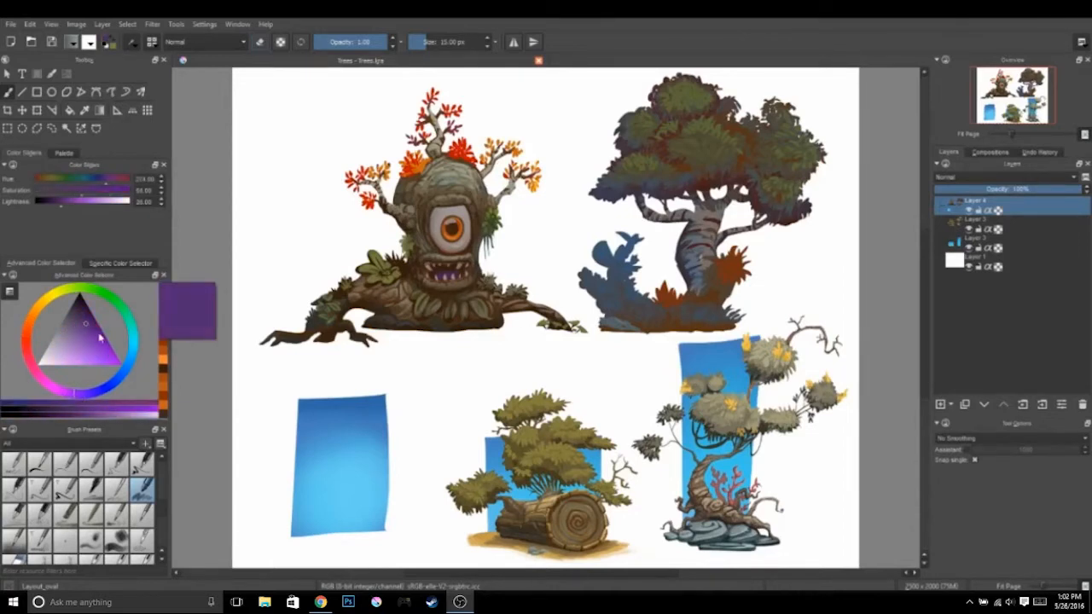
left_click_drag(435, 273, 456, 275)
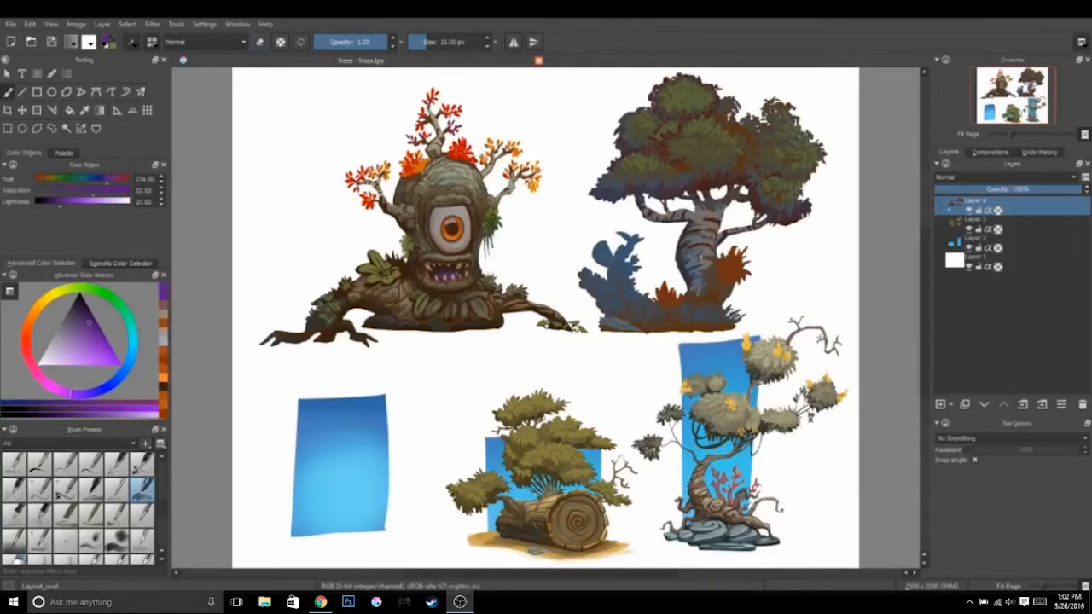
left_click(429, 267, "ctrl")
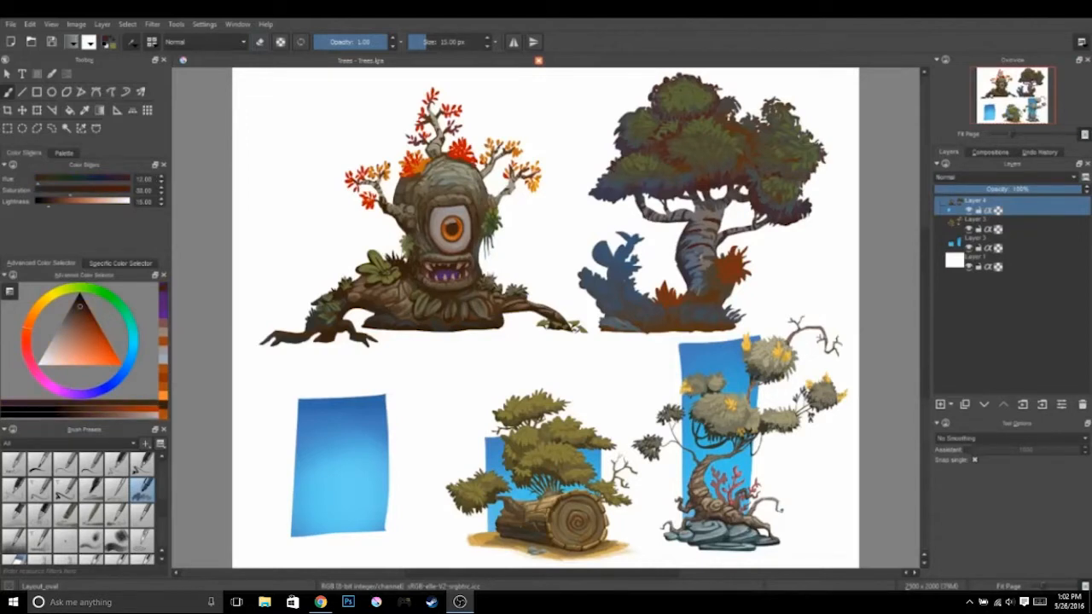
Paint the moss clump on the right side of the creature's head in sampled dark and olive greens
left_click(486, 222, "ctrl")
mouse_move(486, 227)
left_mouse_down()
mouse_move(501, 228)
mouse_move(492, 210)
left_mouse_up()
left_click(491, 224, "ctrl")
left_click(493, 225, "ctrl")
left_click(492, 219, "ctrl")
left_click(492, 225, "ctrl")
left_click(492, 223, "ctrl")
left_click(493, 220, "ctrl")
left_click(492, 218, "ctrl")
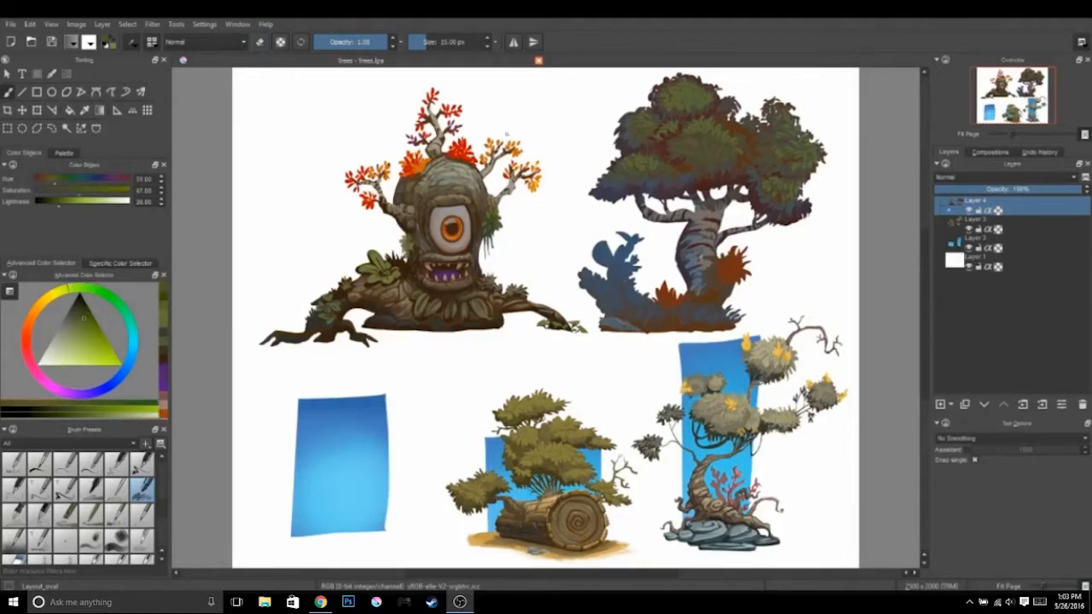
Highlight the moss leaves beside the head in brighter yellow-green and deepen their shadows in dark green
left_click(493, 221, "ctrl")
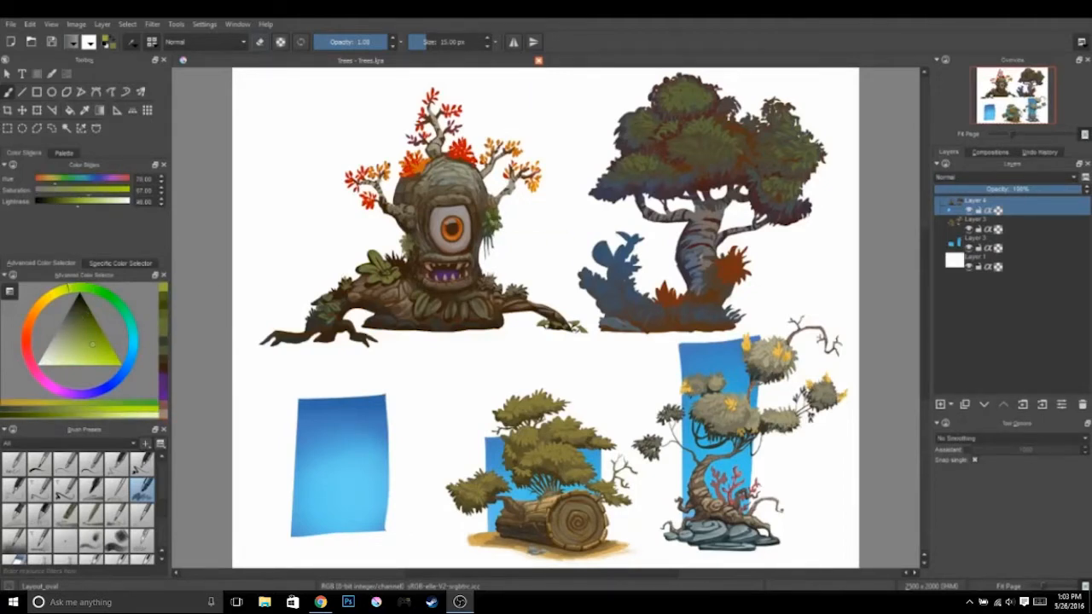
left_click(495, 217, "ctrl")
left_click(496, 214, "ctrl")
left_click(499, 210, "ctrl")
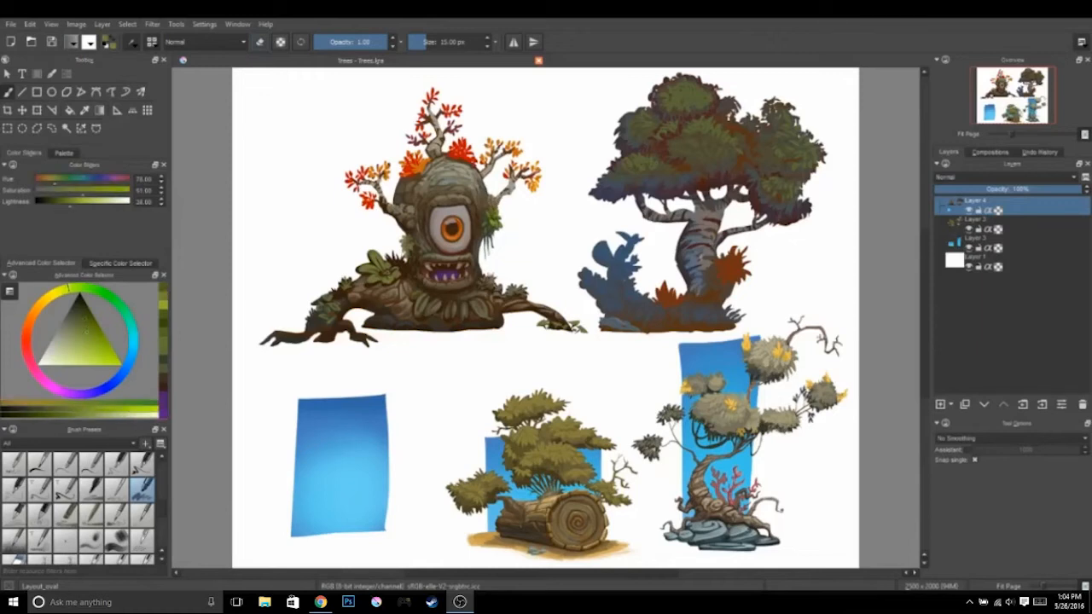
left_click(501, 207, "ctrl")
left_click(501, 216, "ctrl")
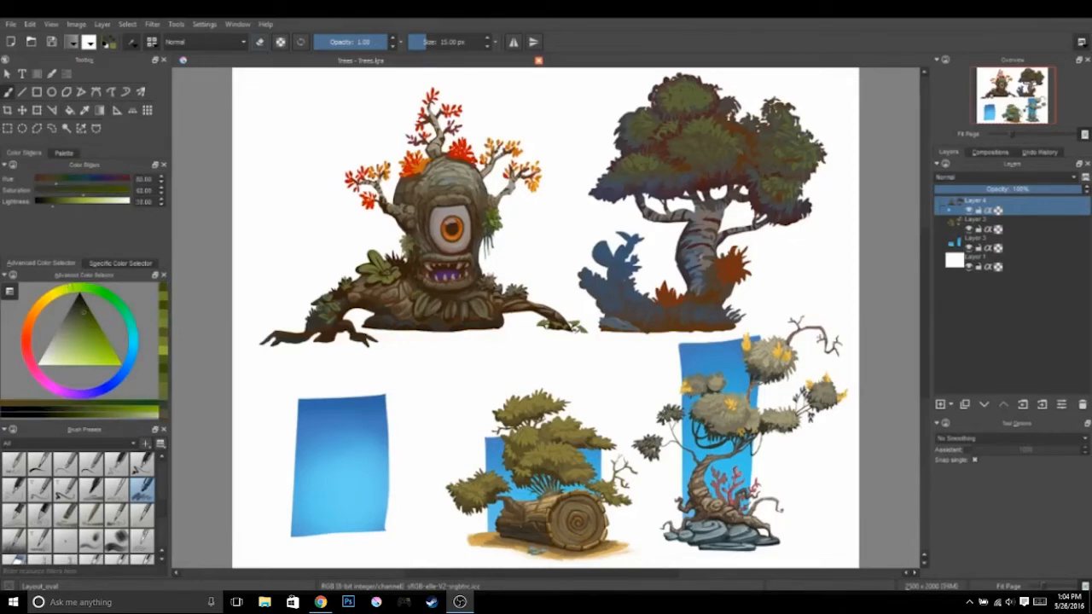
Add a small golden-yellow flower to the leaf cluster above the left root
left_click(45, 299)
left_click(107, 356)
left_click_drag(381, 269, 391, 272)
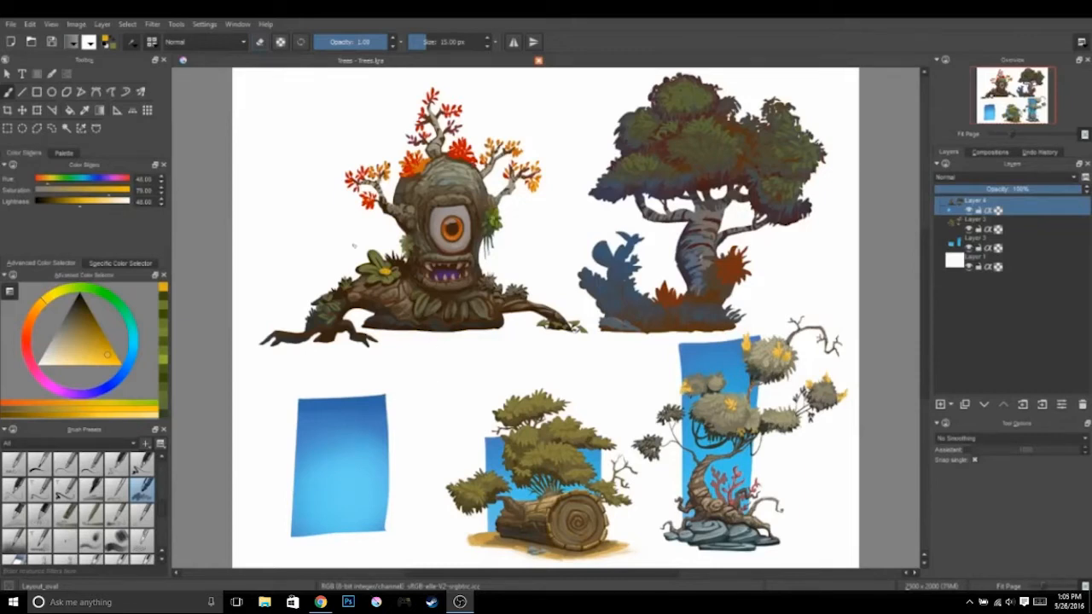
Shade the yellow flower in darker orange-brown and touch up the surrounding leaves with sampled olive and brown
left_click(35, 310)
left_click(100, 331)
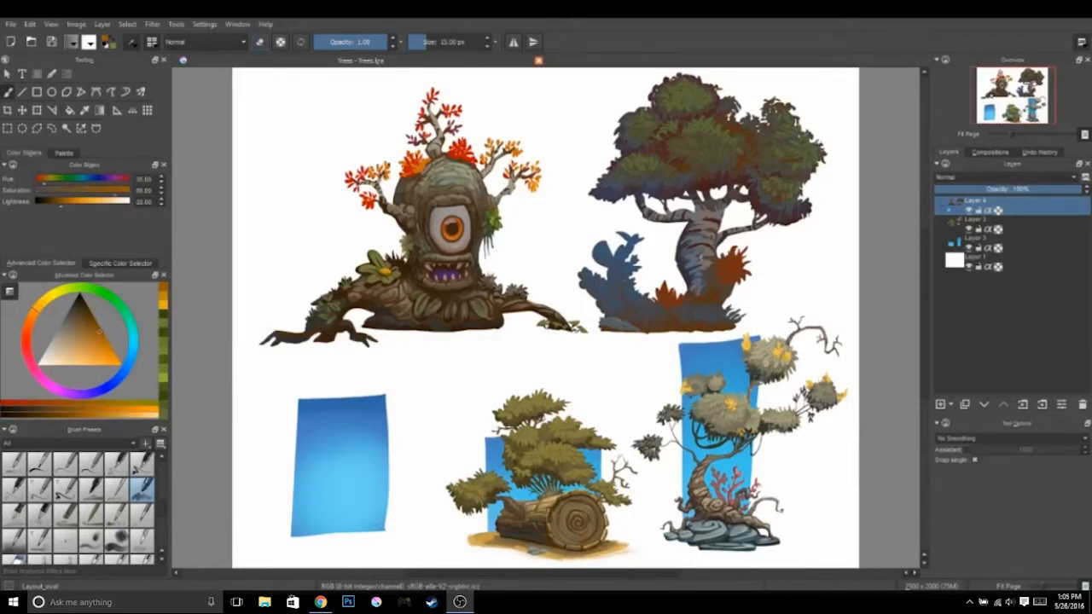
left_click(386, 275, "ctrl")
left_click(382, 279, "ctrl")
left_click(376, 269, "ctrl")
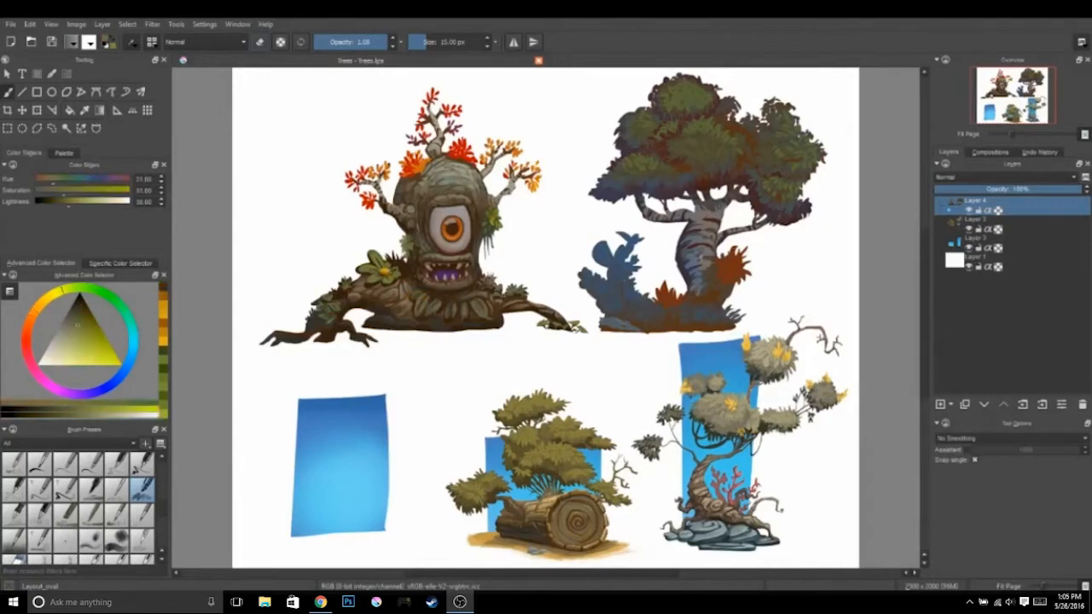
left_click(380, 284, "ctrl")
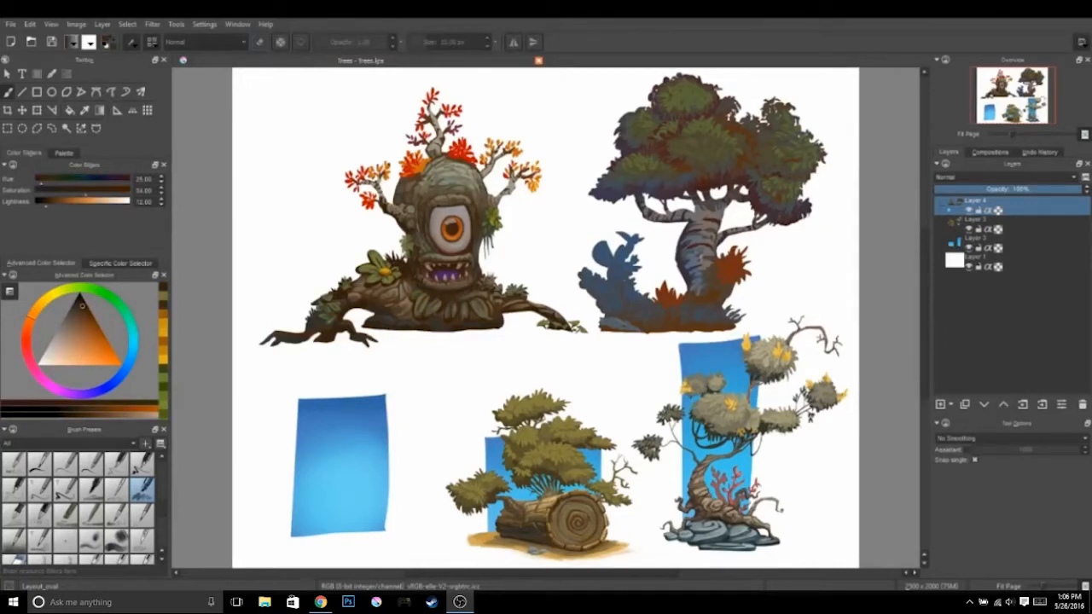
Paint hanging moss strands at the left side of the creature's neck with sampled grey-greens
left_click(484, 248, "ctrl")
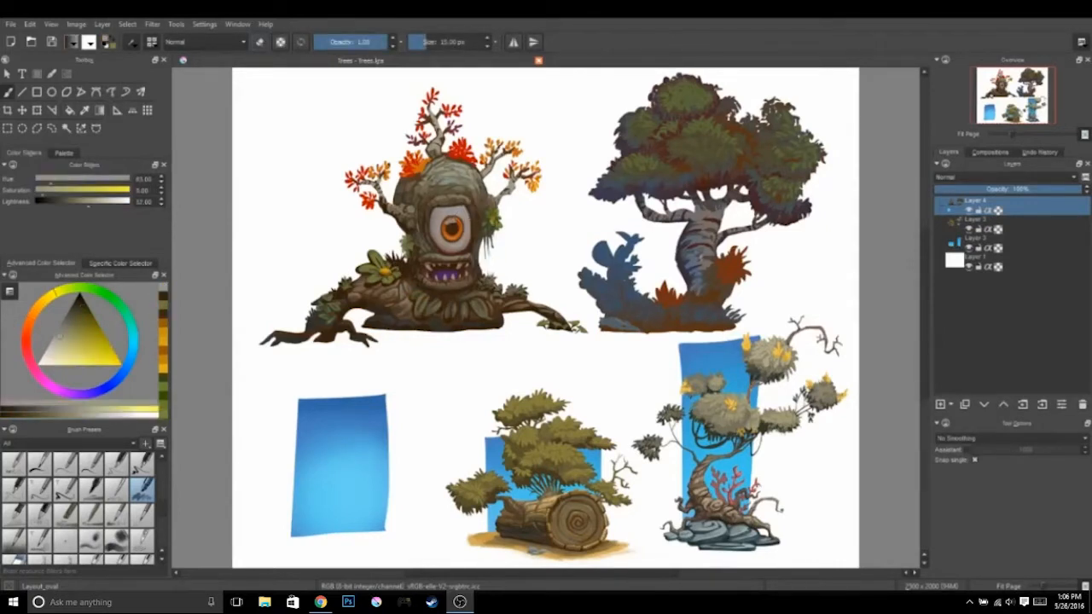
left_click(409, 249, "ctrl")
left_click(411, 254, "ctrl")
left_click(410, 258, "ctrl")
left_click(413, 262, "ctrl")
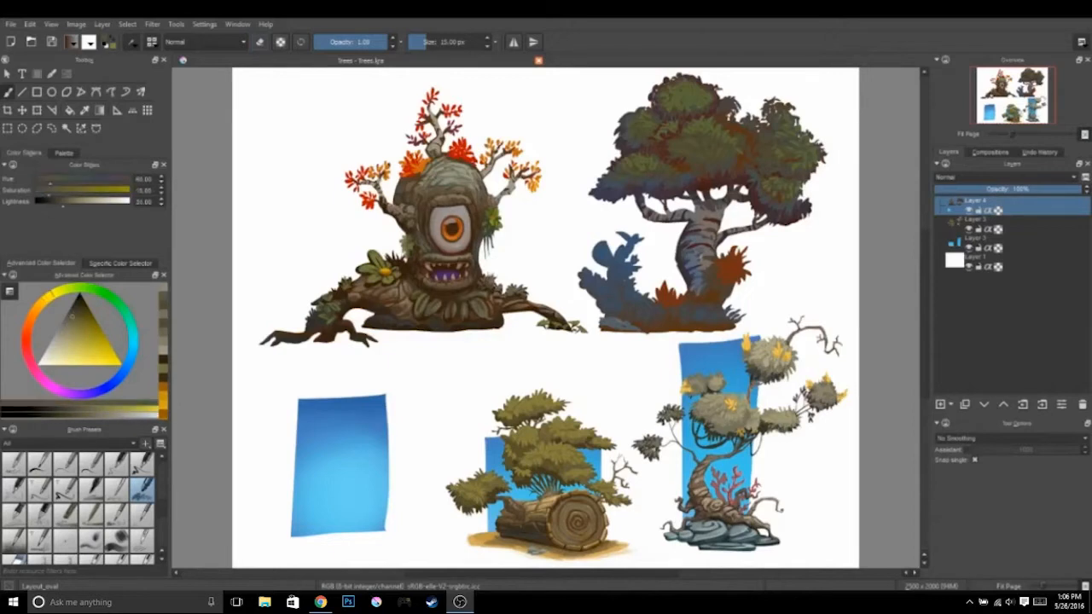
left_click(413, 263, "ctrl")
Touch up the left root's tip and the base of the right head branch with sampled browns
left_click(275, 338, "ctrl")
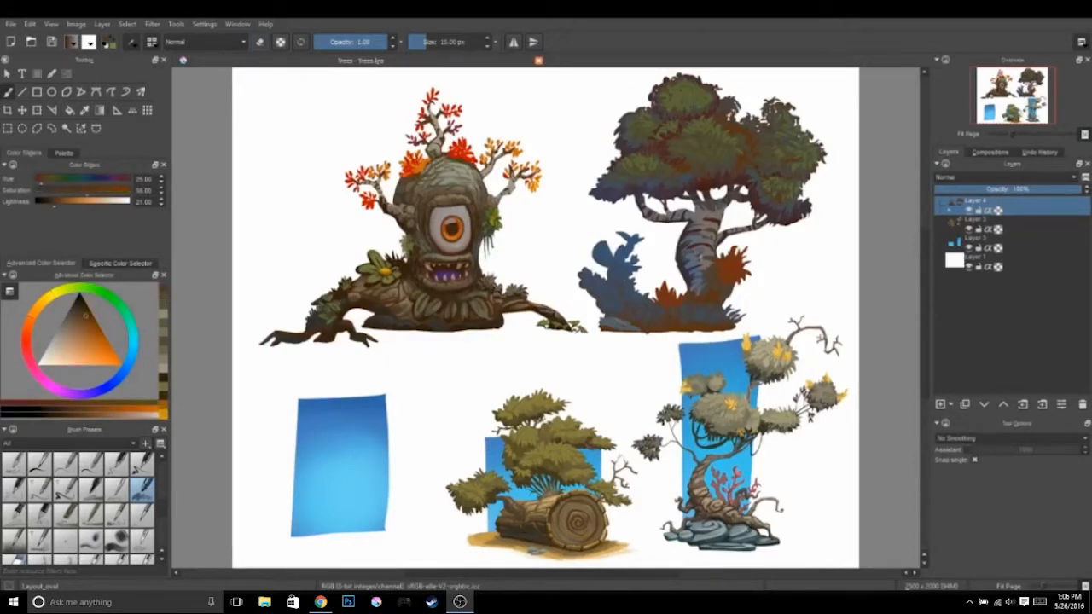
left_click(266, 339, "ctrl")
left_click(485, 179, "ctrl")
left_click_drag(483, 168, 489, 175)
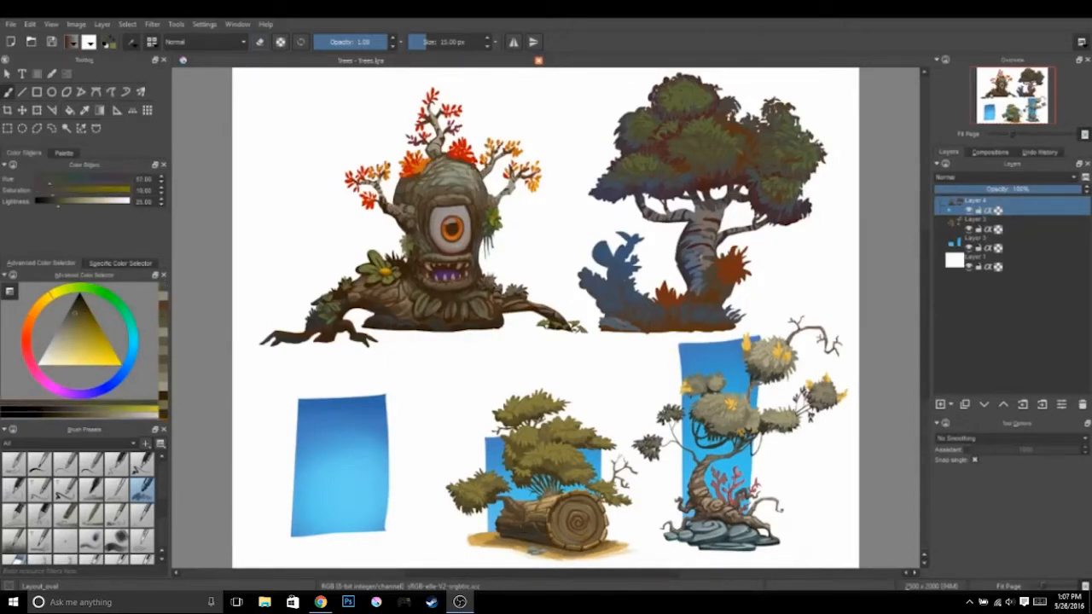
left_click(478, 174, "ctrl")
left_click(486, 179, "ctrl")
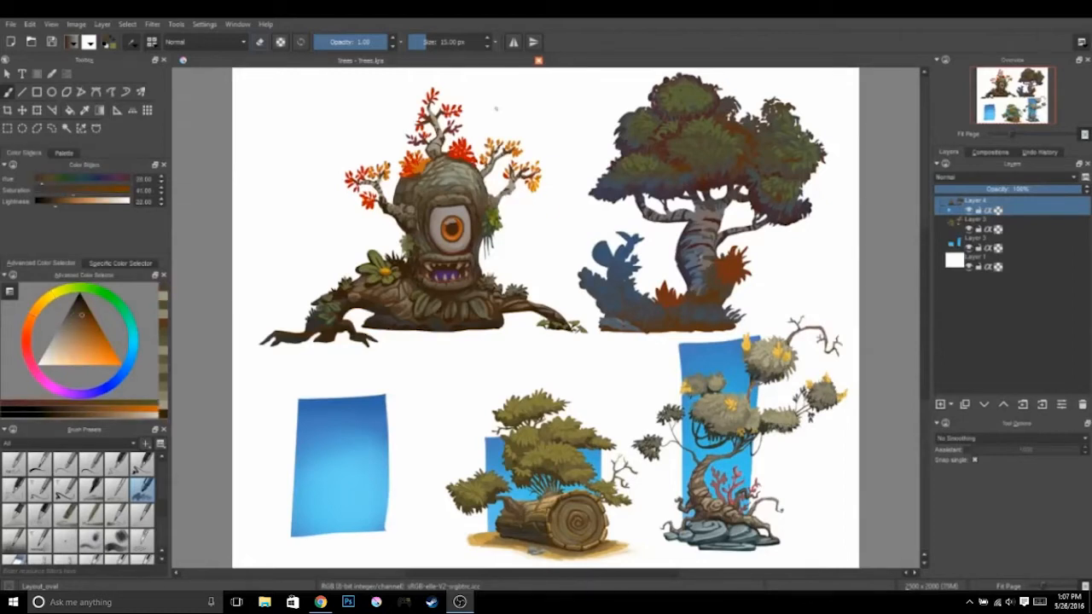
Refine the autumn leaves on the head branches with sampled dark red, red and orange, using a 26 px brush
left_click(422, 137, "ctrl")
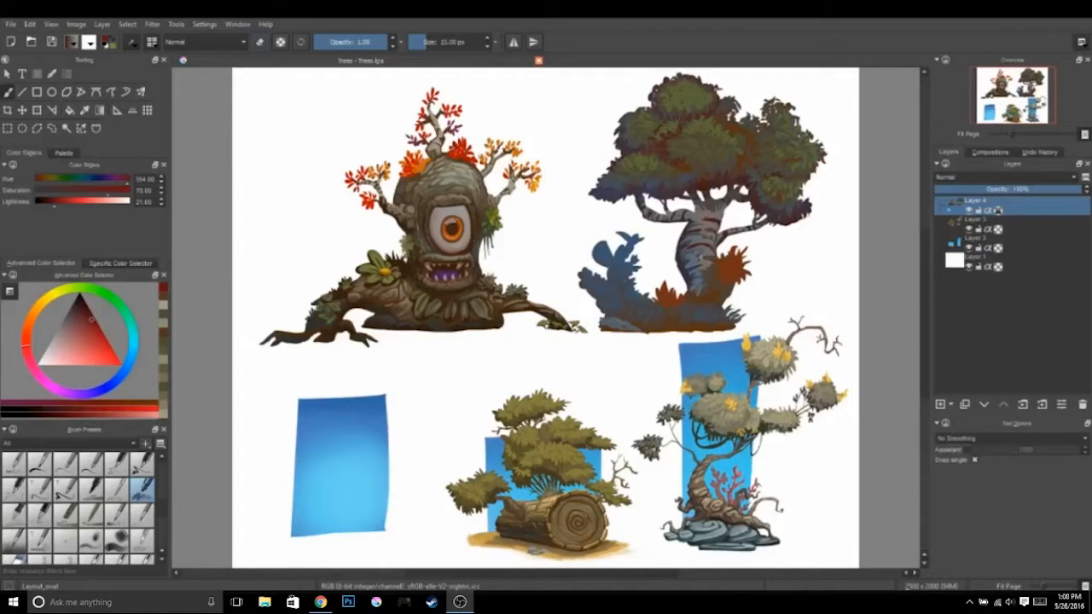
left_click(461, 152, "ctrl")
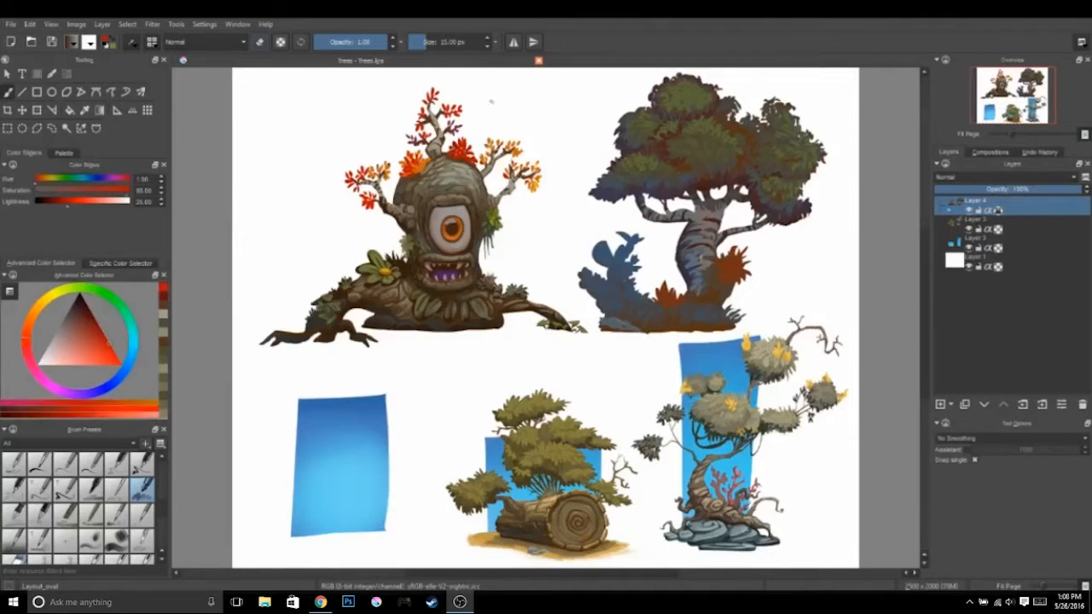
left_click(512, 151, "ctrl")
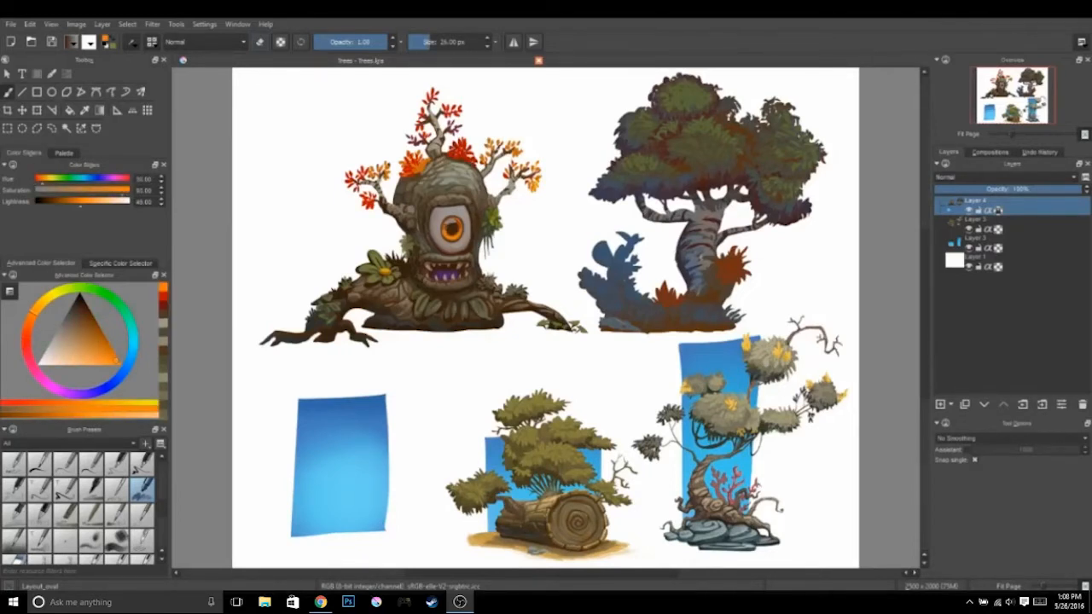
left_click(493, 152, "ctrl")
left_click(491, 156, "ctrl")
left_click(493, 147, "ctrl")
left_click_drag(489, 136, 492, 141)
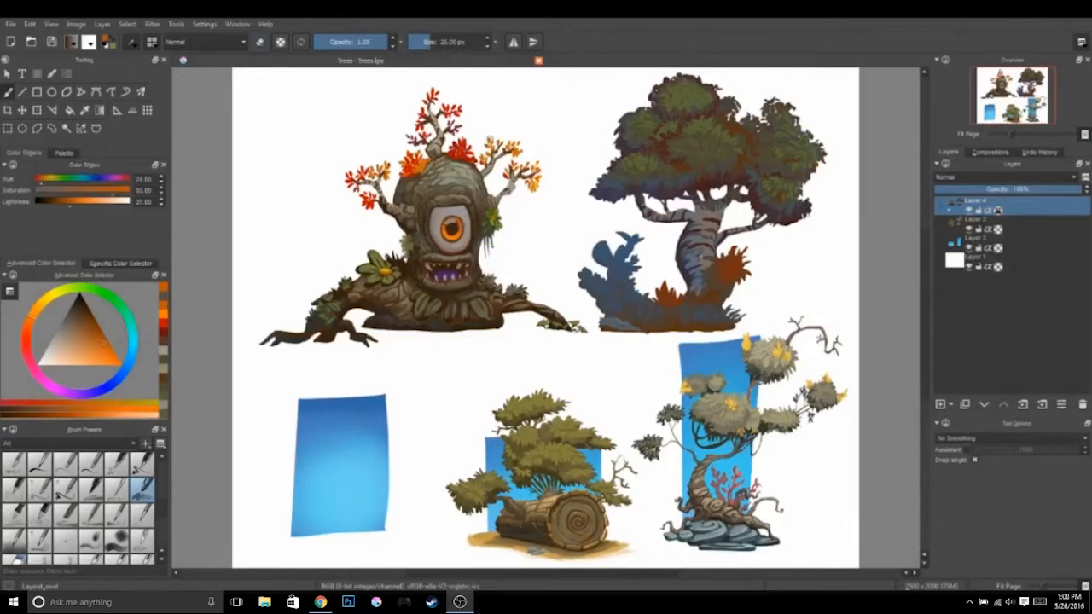
Paint a light purple highlight on the tongue and shade the mouth interior in dark purple
left_click(449, 274, "ctrl")
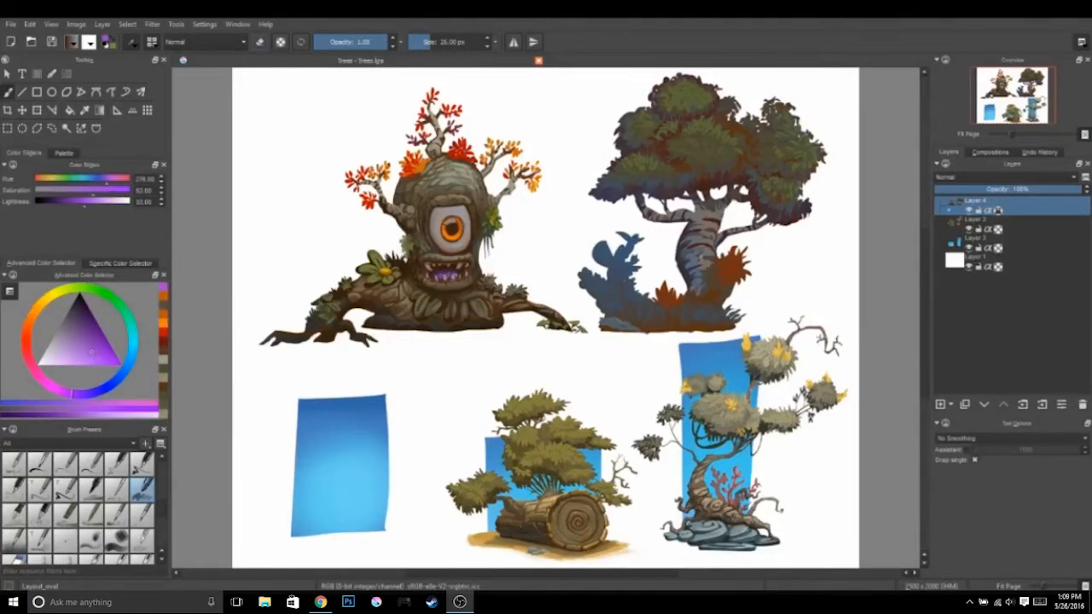
left_click(84, 316)
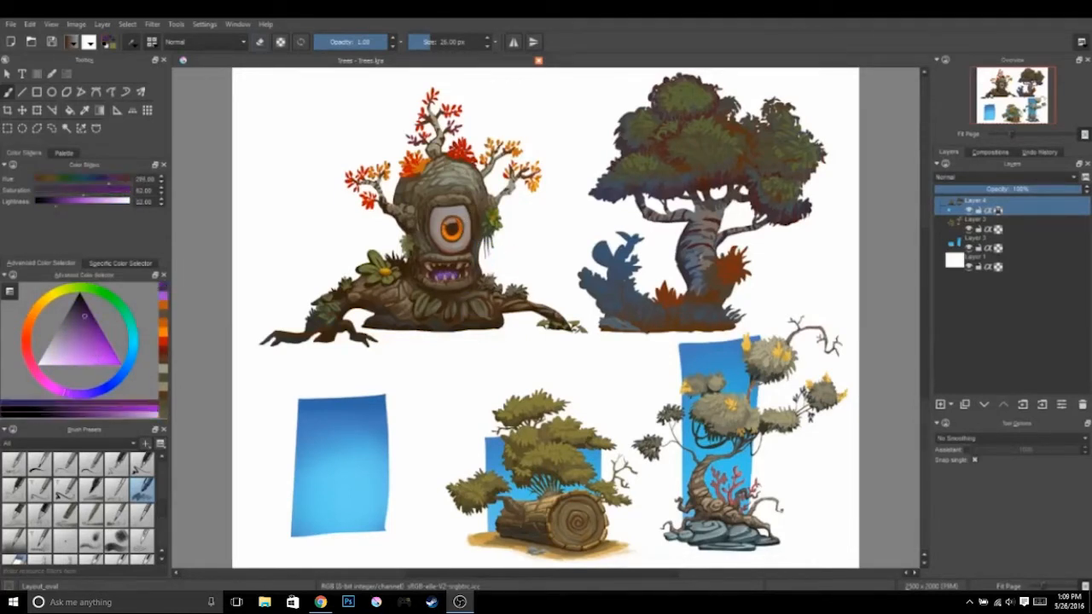
left_click(455, 273, "ctrl")
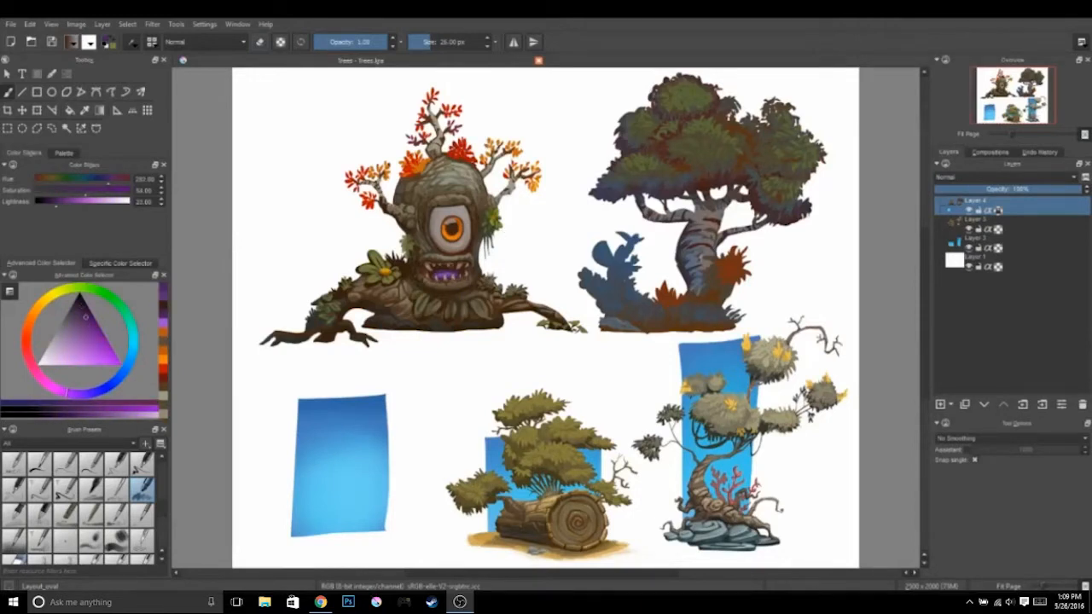
Refine the leaves and bark below the mouth with sampled grey-greens and dark browns
left_click(422, 301, "ctrl")
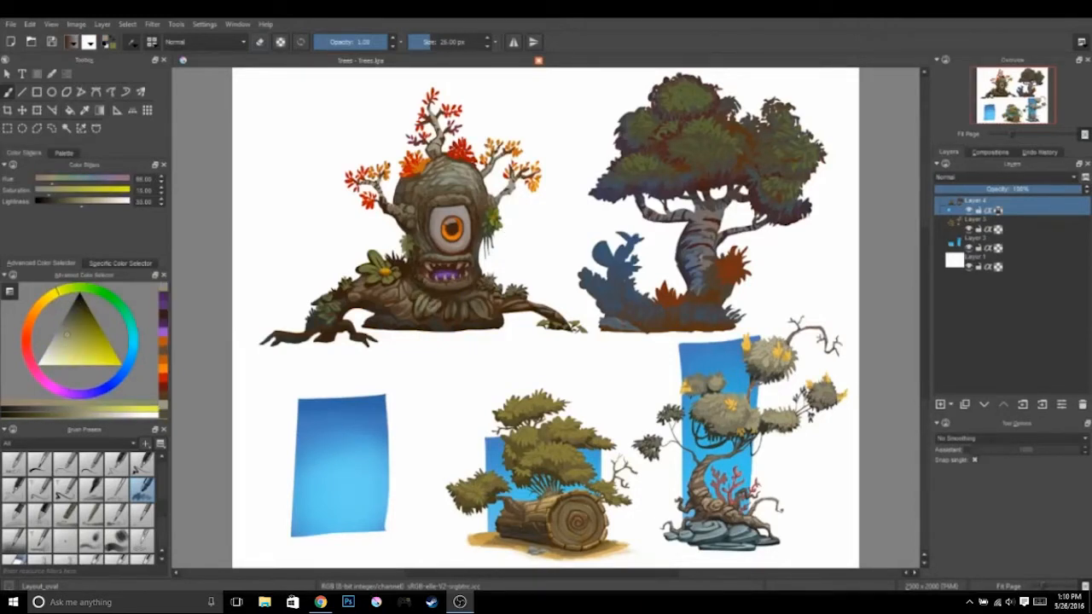
left_click(465, 331, "ctrl")
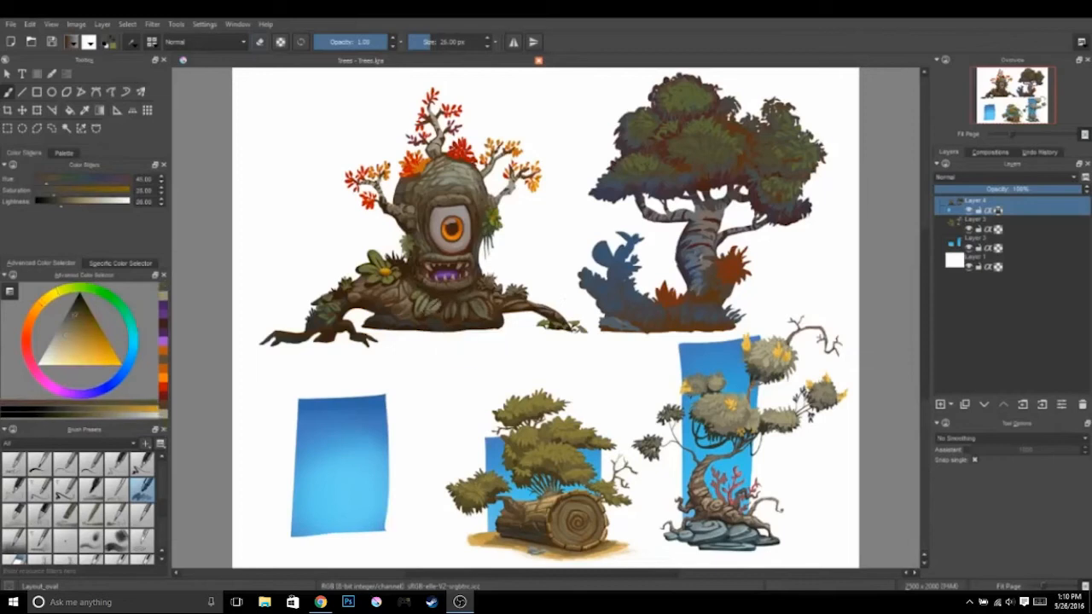
left_click(439, 299, "ctrl")
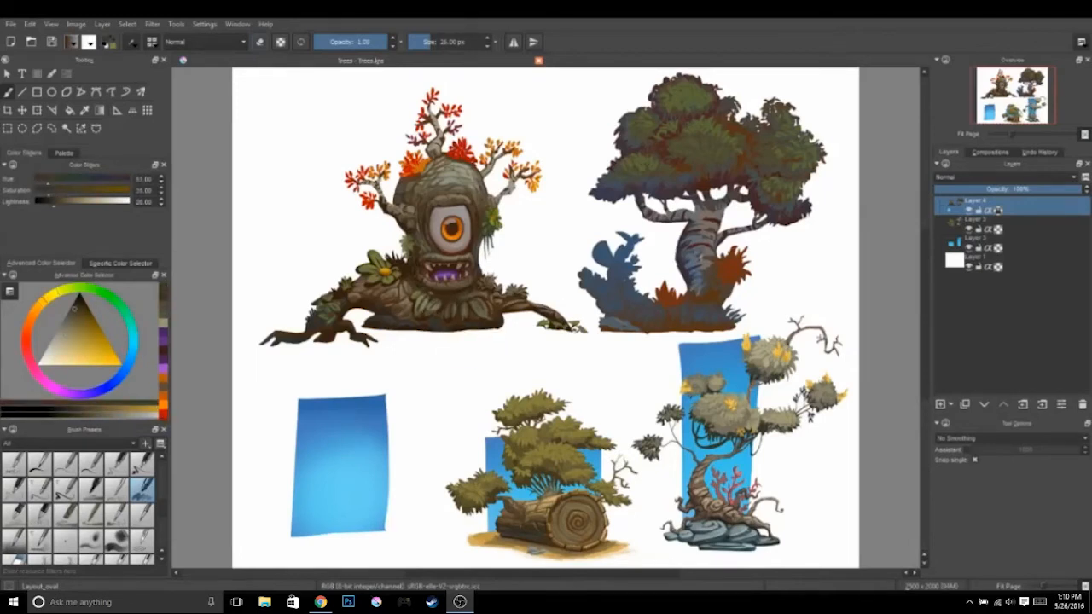
left_click(433, 290, "ctrl")
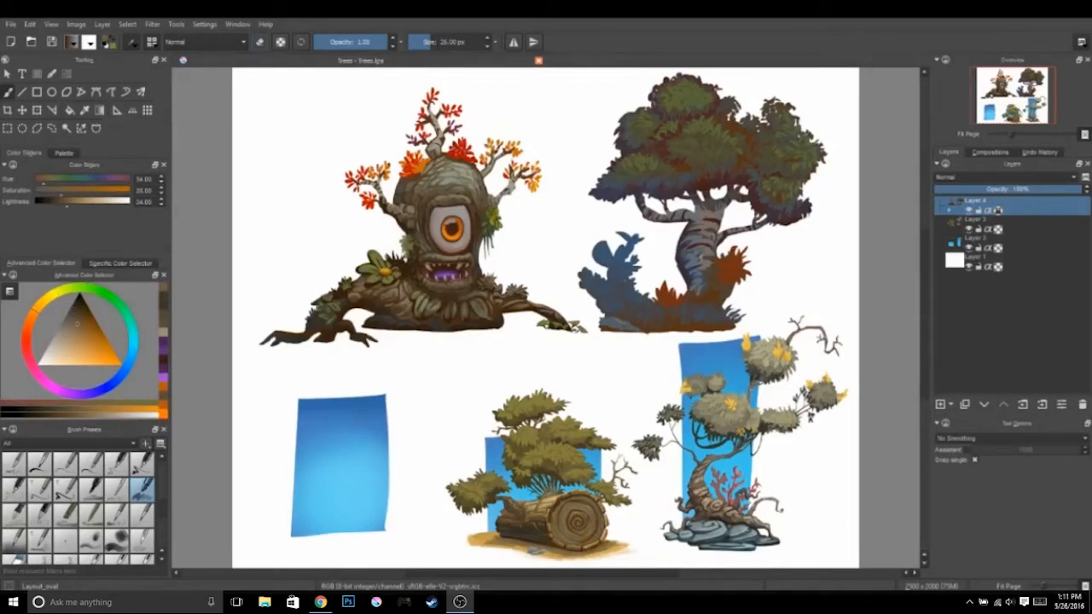
left_click(435, 314, "ctrl")
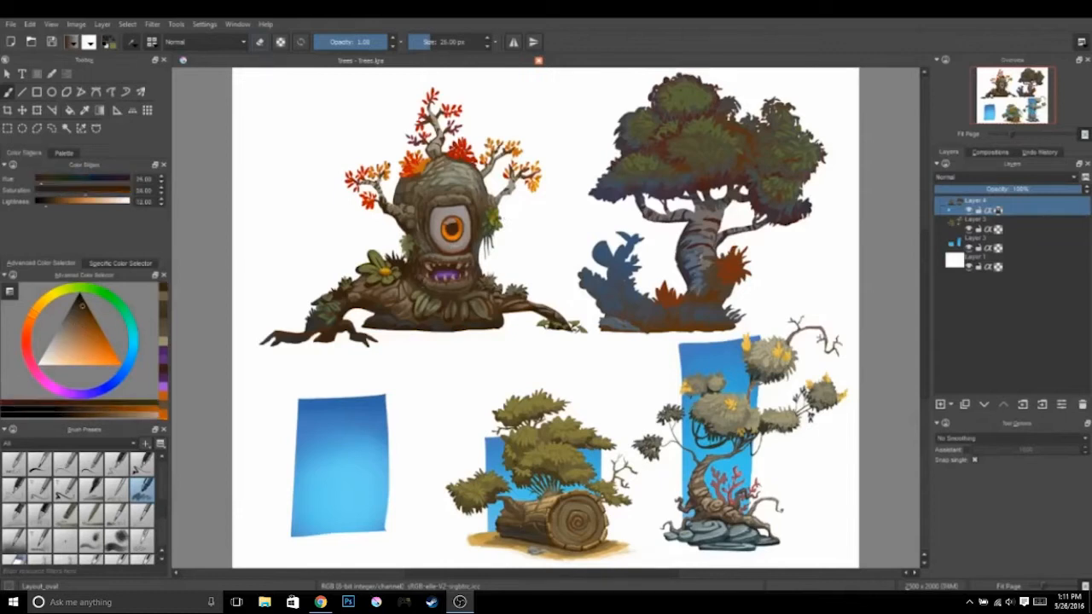
Refine the bark on the creature's forehead and right head edge with sampled grey-greens and dark browns
left_click(450, 181, "ctrl")
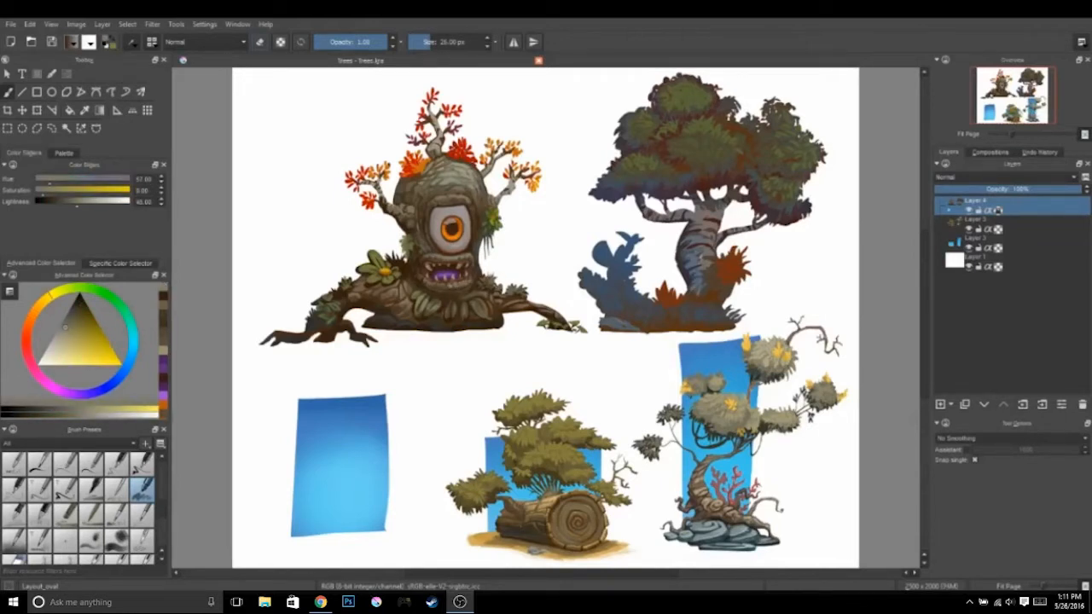
left_click(459, 177, "ctrl")
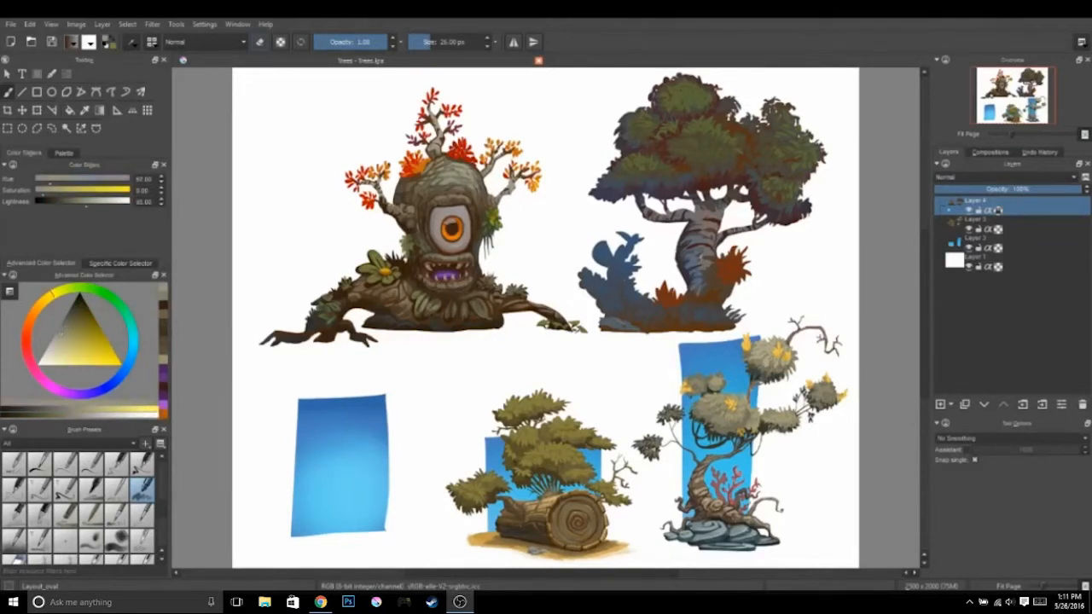
left_click(486, 211, "ctrl")
left_click_drag(479, 191, 483, 207)
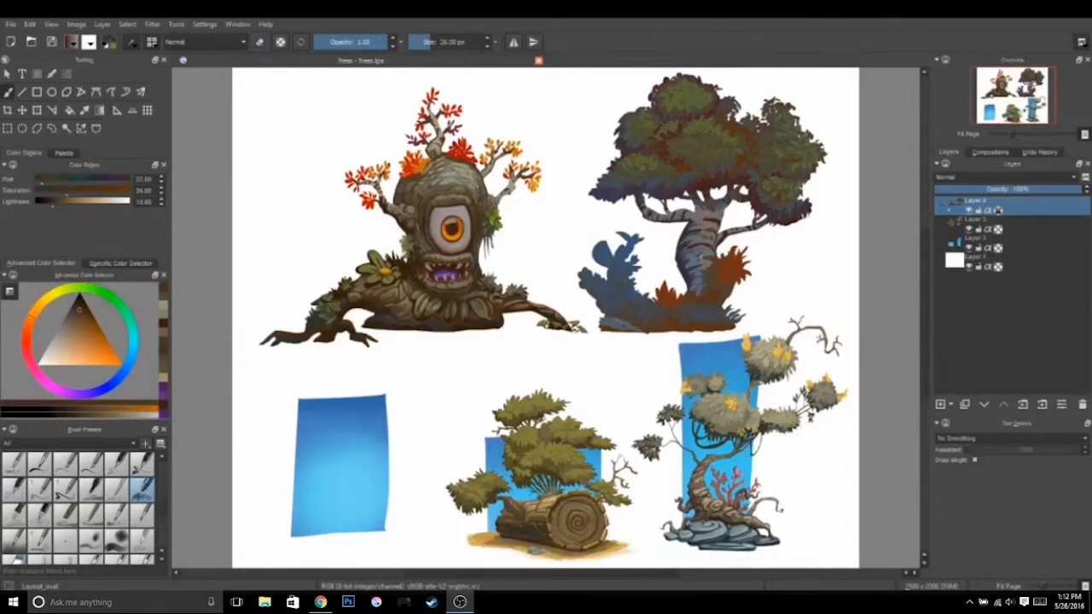
left_click(481, 202, "ctrl")
left_click(484, 210, "ctrl")
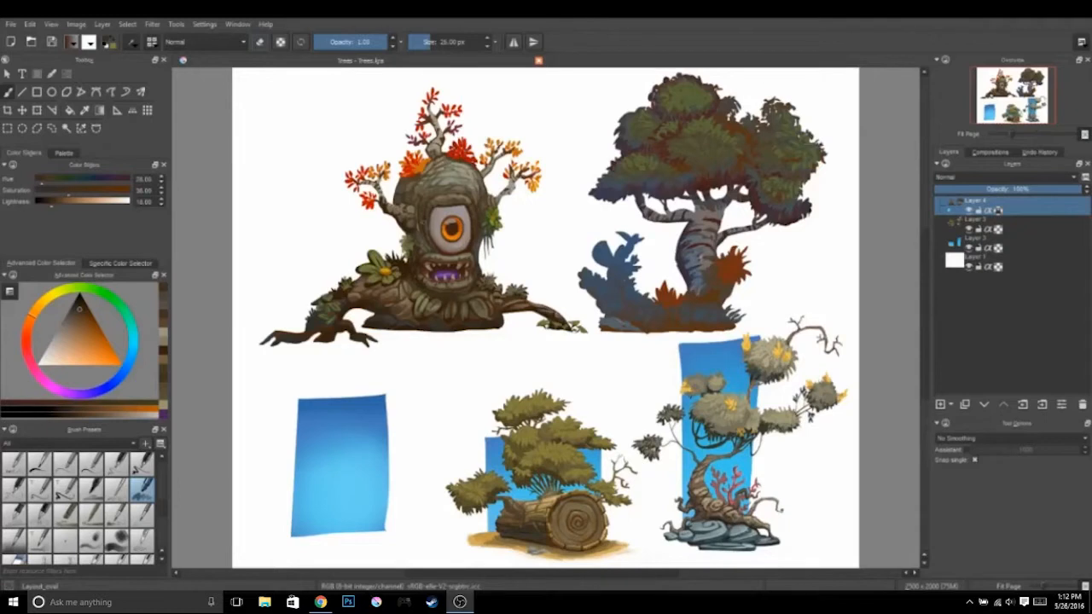
Shade the bark at the left of the mouth in dark brown and retouch the eyeball's white with sampled greys
left_click(409, 246, "ctrl")
left_click_drag(412, 247, 418, 256)
left_click(413, 252, "ctrl")
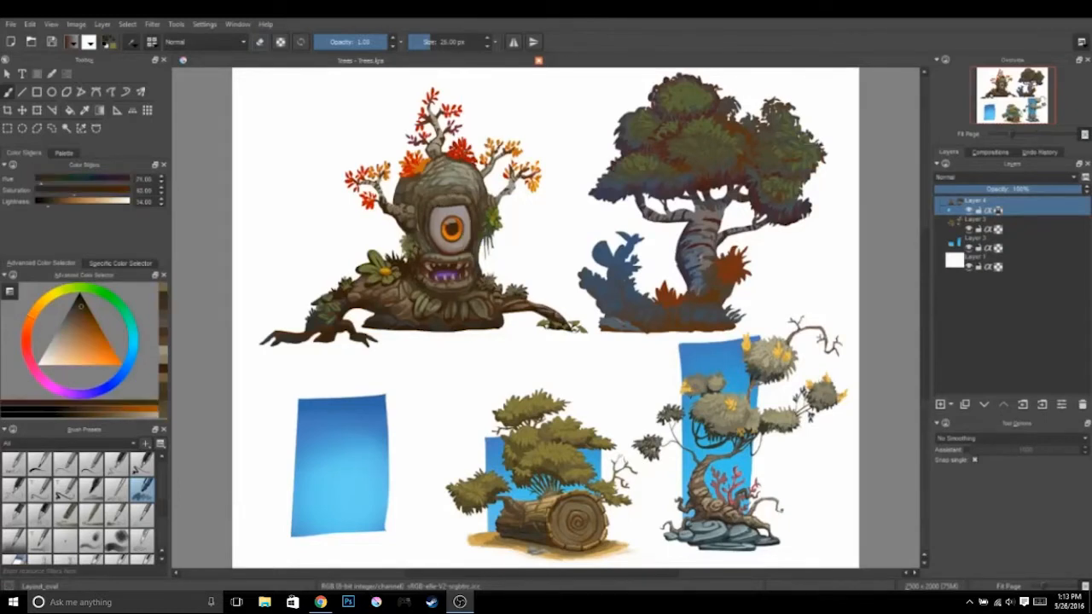
left_click(465, 242, "ctrl")
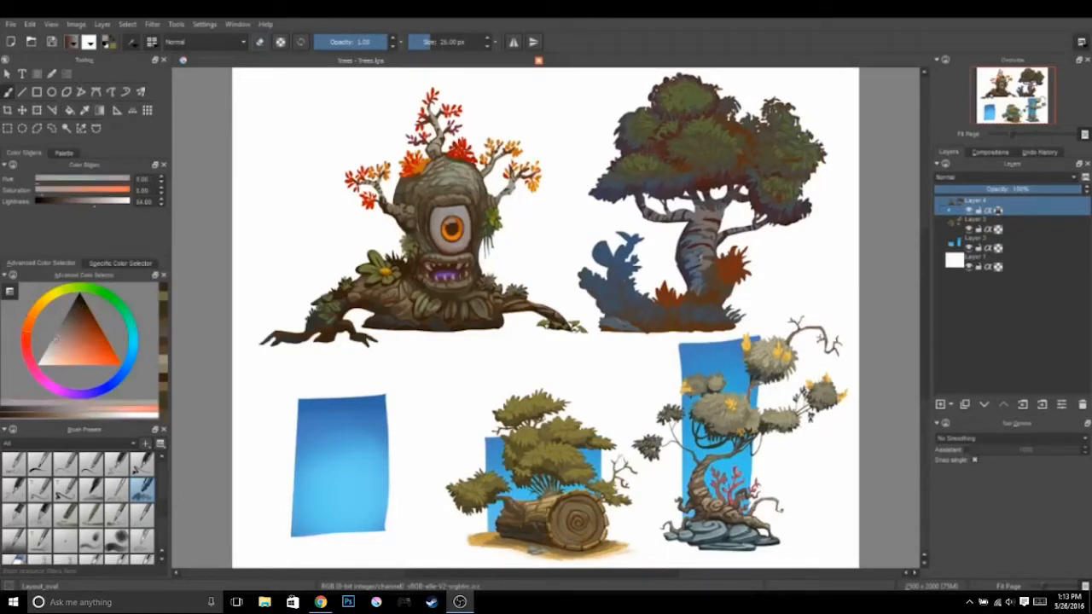
left_click(463, 239, "ctrl")
left_click(462, 243, "ctrl")
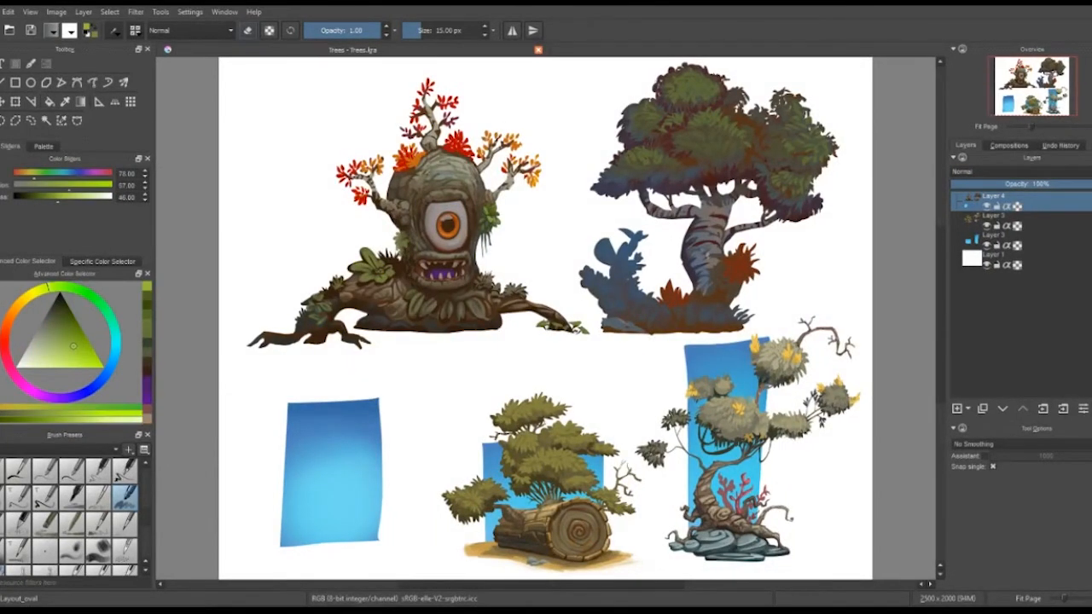
Refine the moss tuft on the right side of the head with sampled bright and dark greens, using a 15 px brush
left_click(490, 215, "ctrl")
left_click(489, 216, "ctrl")
left_click(491, 213, "ctrl")
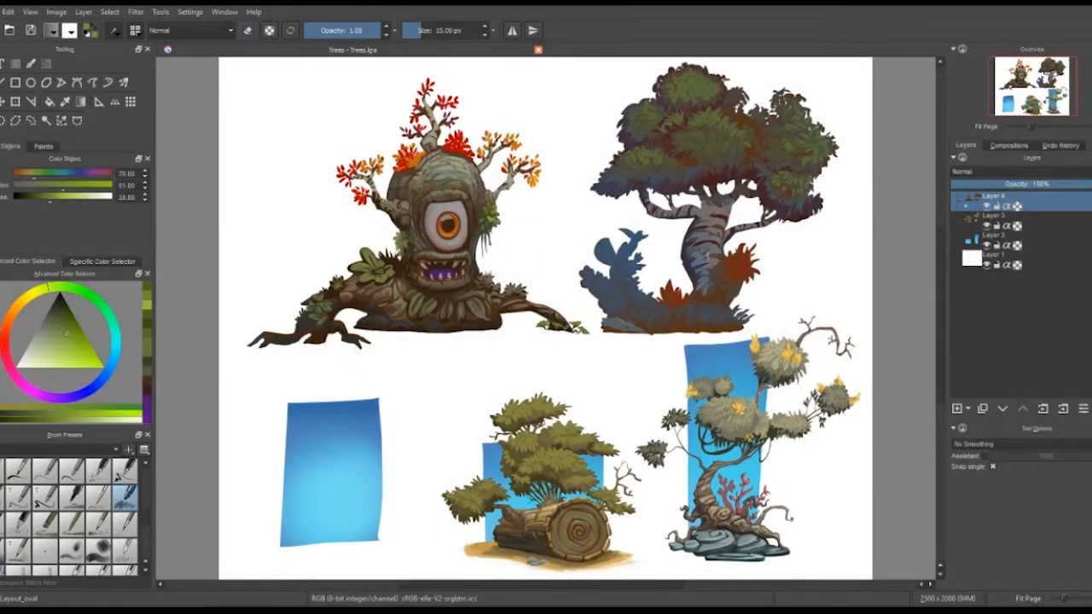
left_click(488, 224, "ctrl")
left_click(491, 213, "ctrl")
left_click(490, 218, "ctrl")
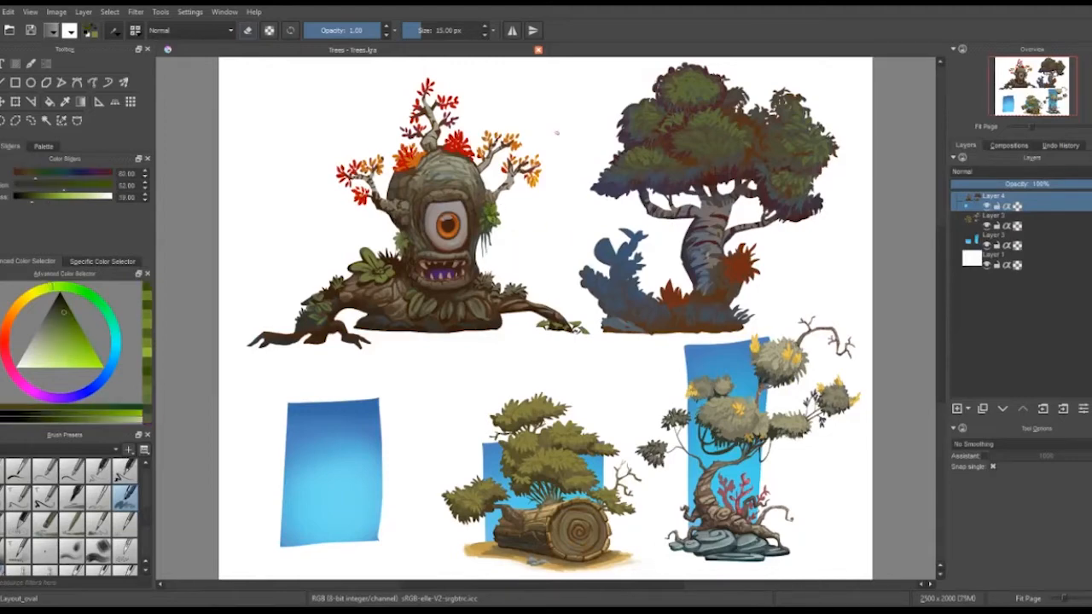
Paint the centre of the flower on the left root in golden yellow and shade it with darker orange-yellow
left_click(23, 301)
left_click(89, 356)
left_click_drag(374, 269, 384, 271)
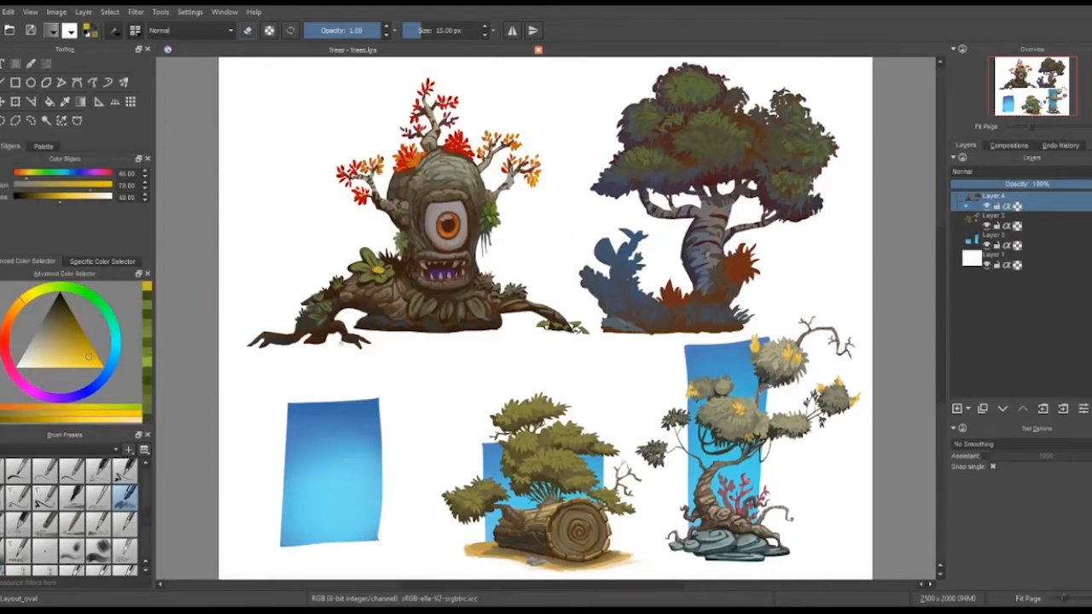
left_click(15, 308)
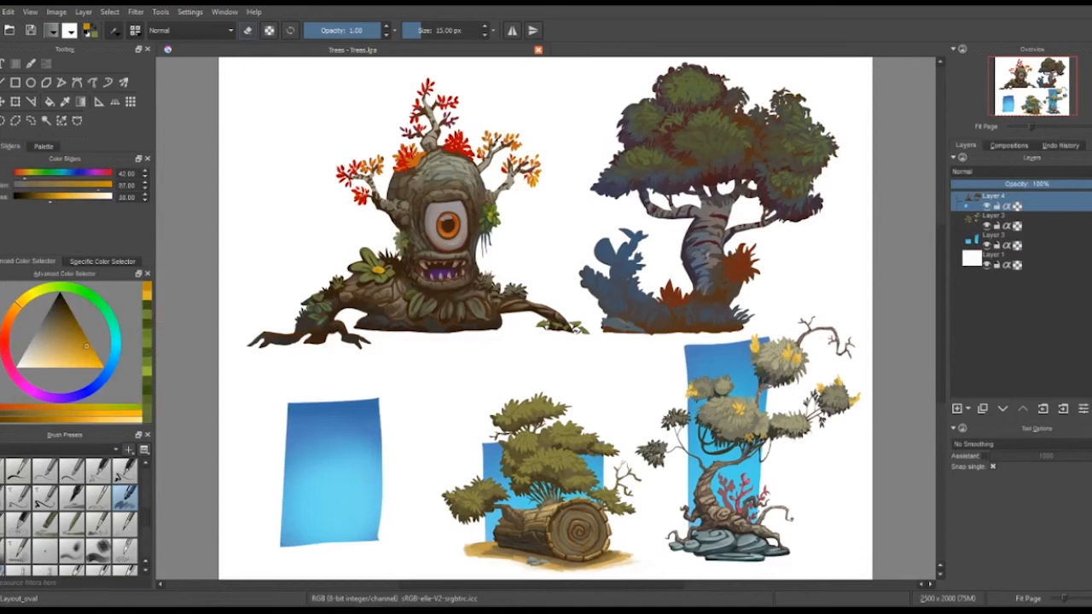
left_click(80, 333)
left_click(378, 270, "ctrl")
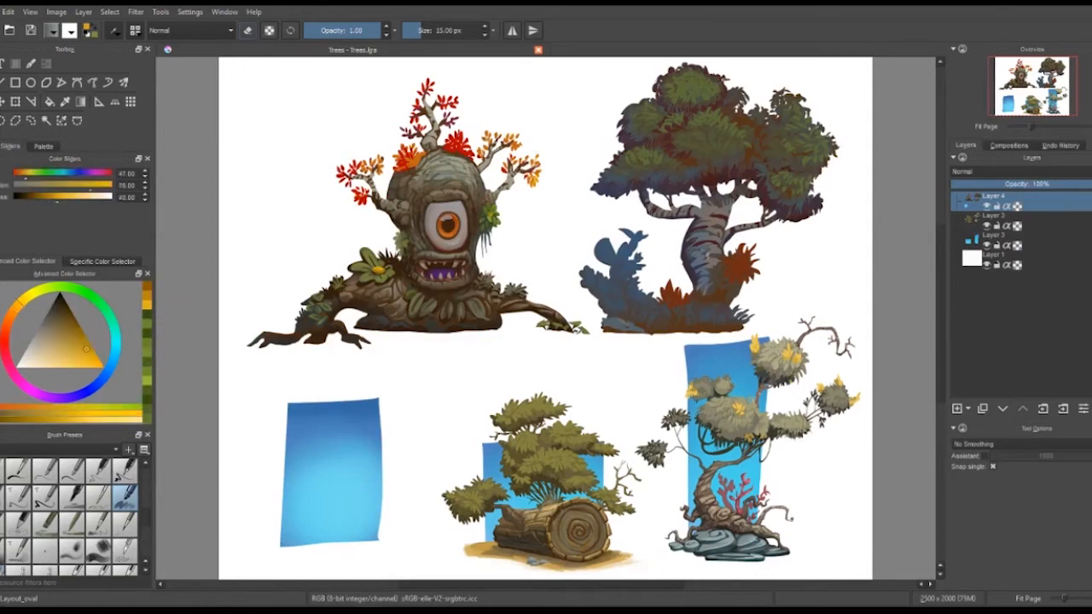
left_click(381, 273, "ctrl")
Refine the leaves and bark below the mouth with sampled dark browns and grey-greens
left_click(418, 305, "ctrl")
left_click_drag(413, 299, 430, 320)
left_click(426, 322, "ctrl")
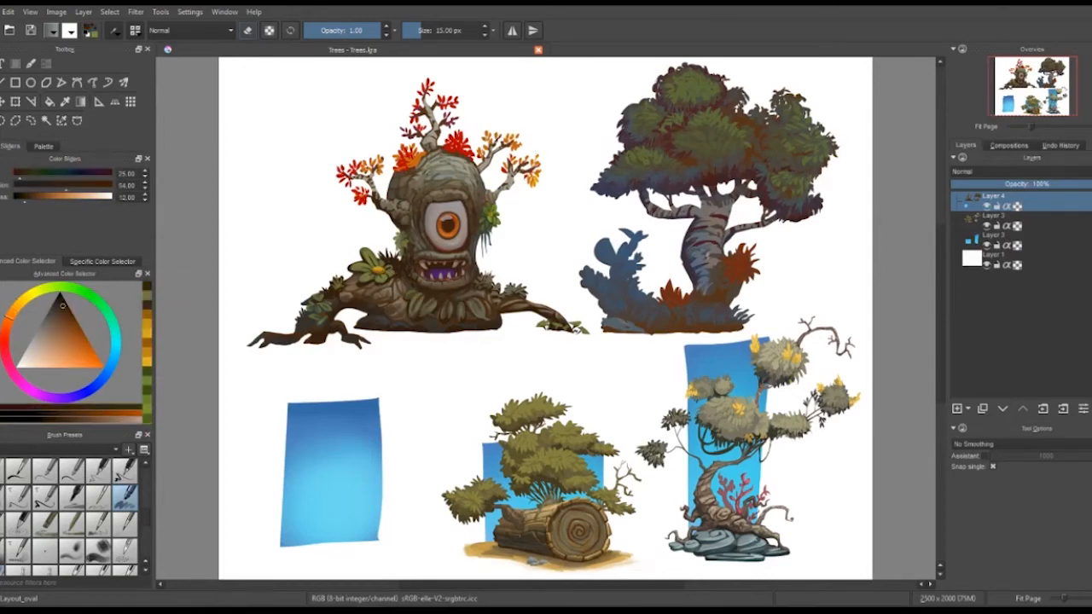
key("Insert")
left_click(418, 306, "ctrl")
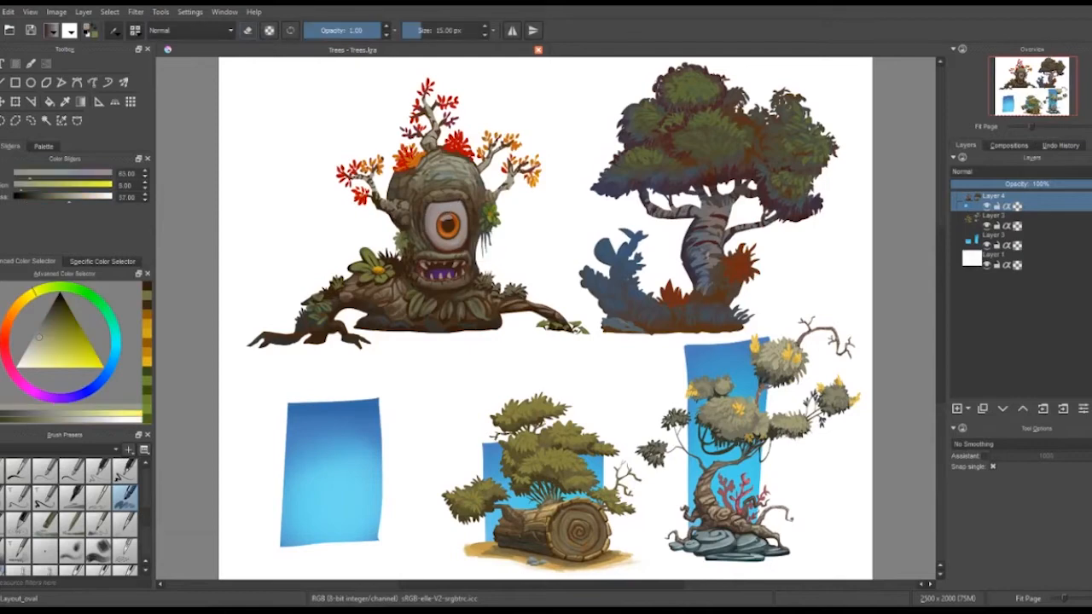
left_click(423, 309, "ctrl")
left_click(427, 303, "ctrl")
Refine the bark across the top of the head with sampled light grey-greens and browns
left_click(426, 170, "ctrl")
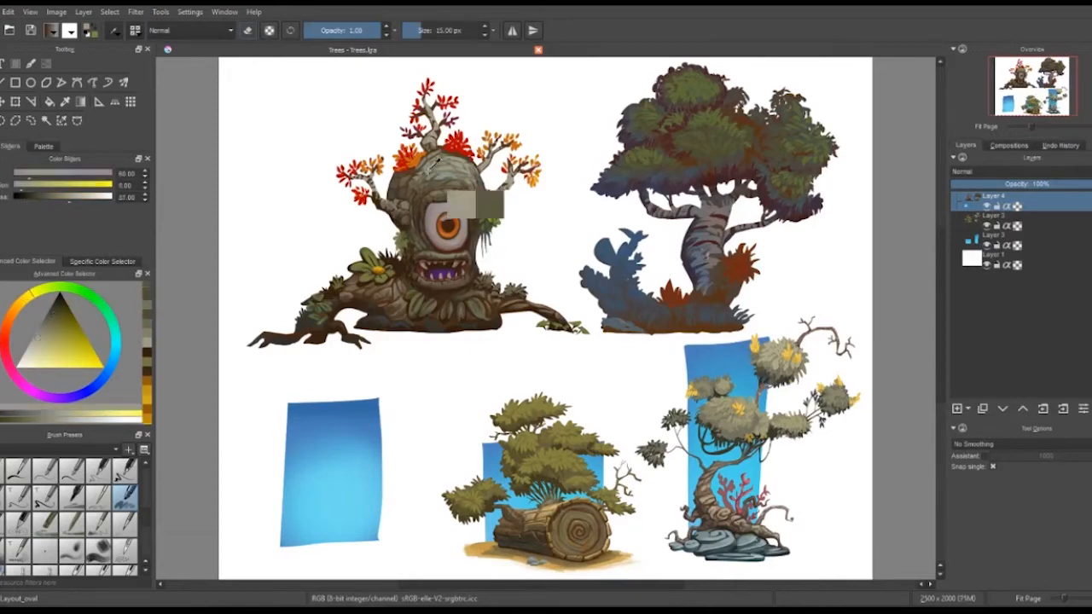
left_click(427, 173, "ctrl")
left_click(418, 175, "ctrl")
mouse_move(424, 170)
left_mouse_down()
mouse_move(415, 177)
mouse_move(425, 163)
mouse_move(487, 168)
left_mouse_up()
left_click(416, 177, "ctrl")
left_click(426, 162, "ctrl")
left_click(479, 171, "ctrl")
left_click(474, 167, "ctrl")
left_click(480, 177, "ctrl")
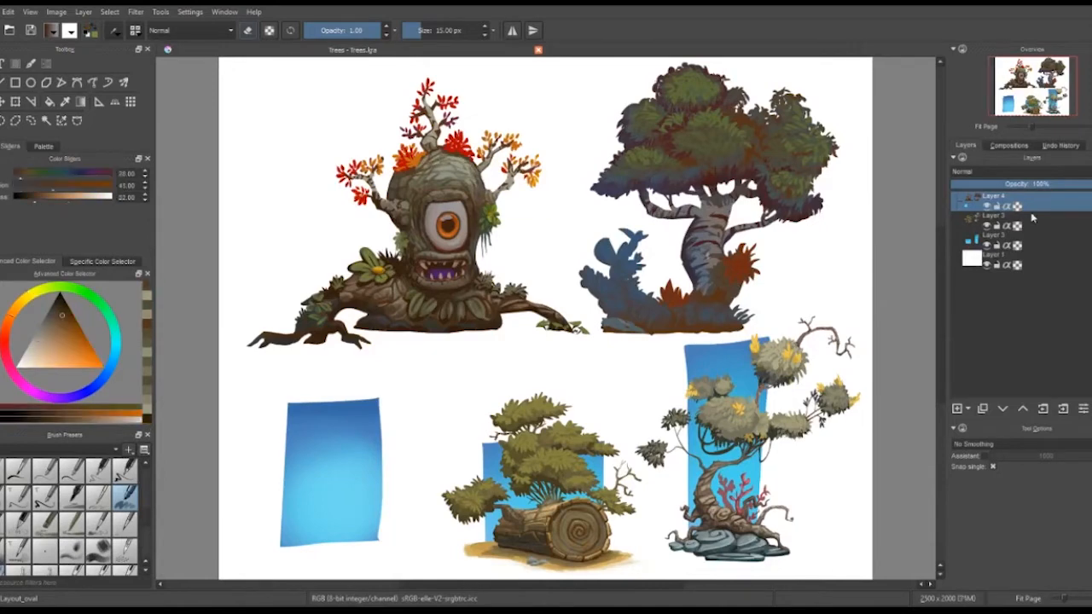
Lock Layer 4's transparency and touch up the red leaves on the top branch with dark red and sampled red
left_click(1017, 206)
left_click(4, 348)
left_click(73, 320)
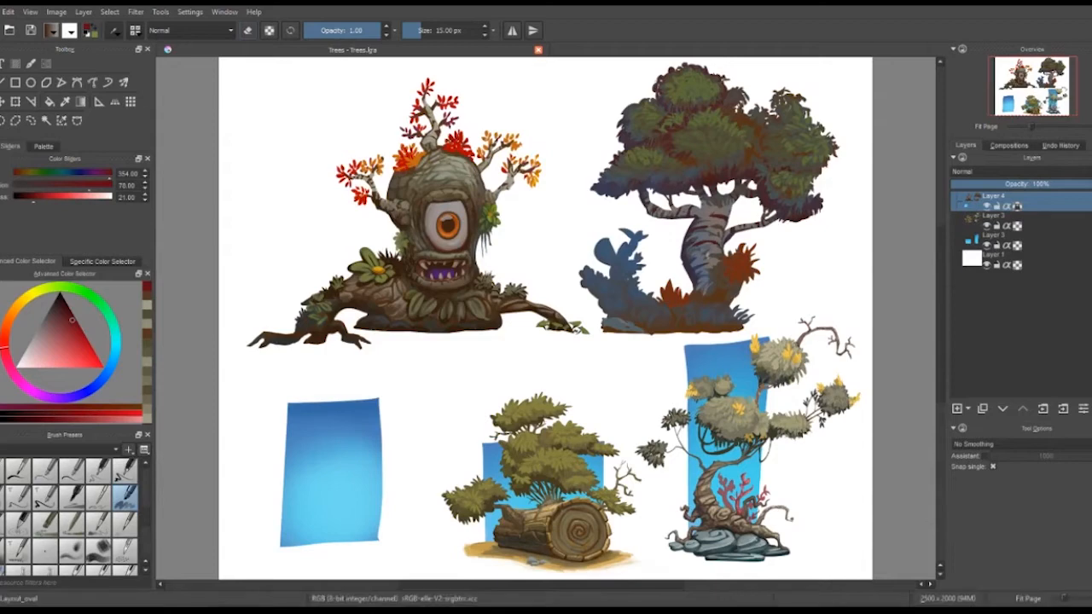
left_click(449, 103, "ctrl")
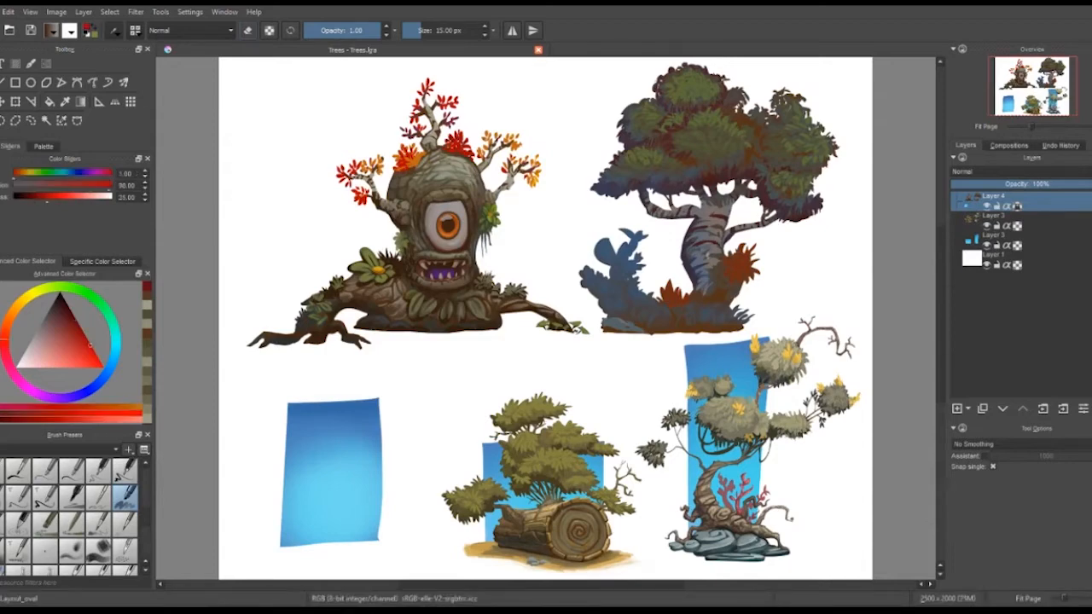
Brighten the eye's iris with saturated orange and sampled orange tones, using a 26 px brush
left_click(11, 313)
left_click(97, 363)
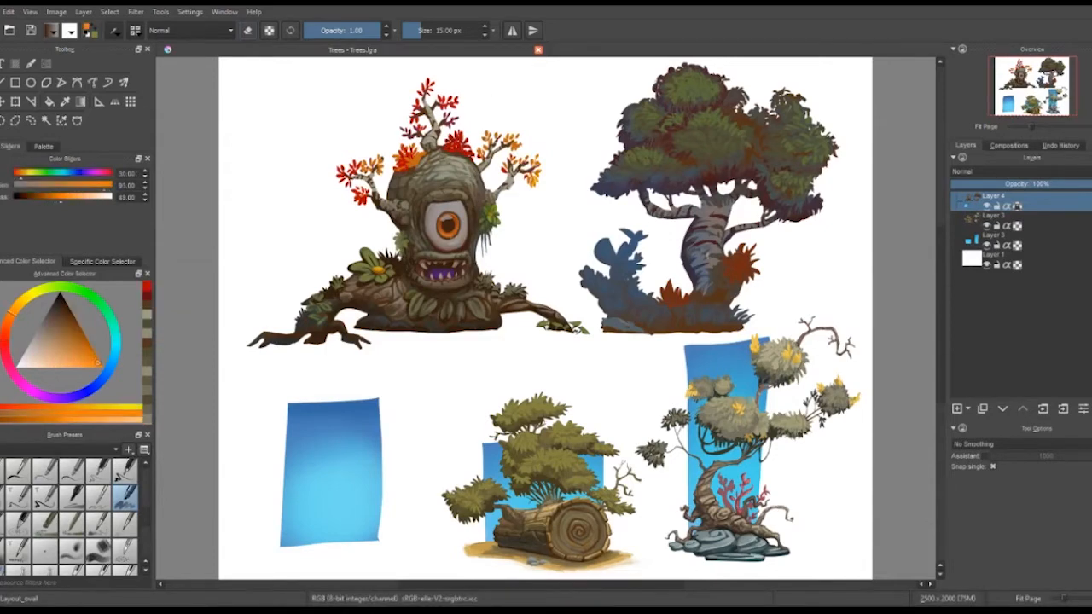
key("bracketright")
key("bracketright")
key("bracketright")
key("bracketright")
key("bracketright")
key("bracketright")
left_click_drag(440, 231, 454, 233)
left_click(457, 222, "ctrl")
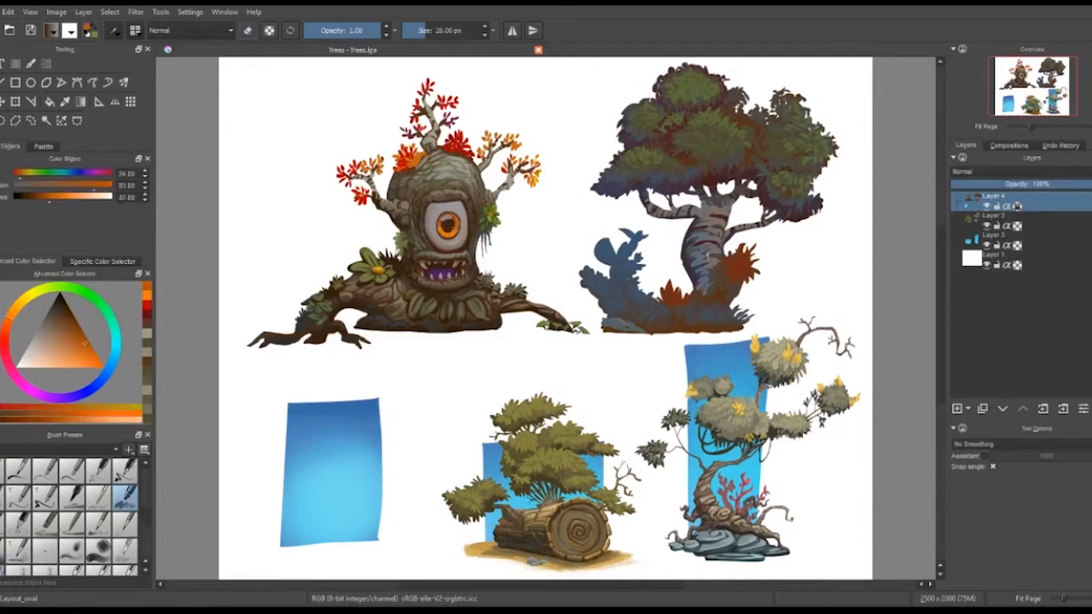
left_click(459, 217, "ctrl")
Paint a bright purple highlight on the tongue and blend it with sampled dark purples from the mouth
left_click(52, 397)
left_click(72, 353)
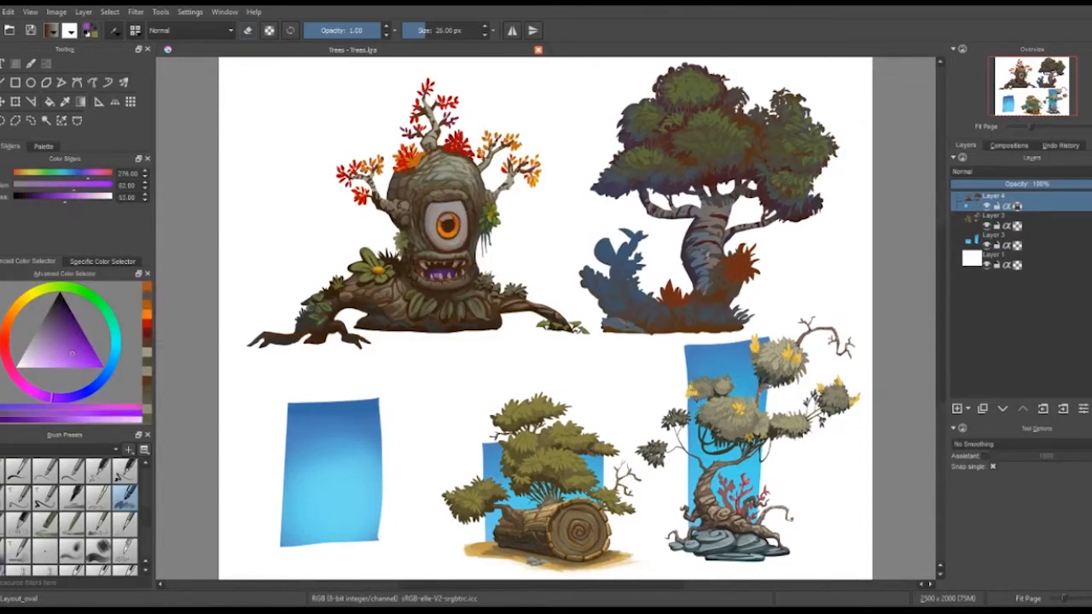
left_click_drag(433, 275, 443, 277)
left_click(431, 268, "ctrl")
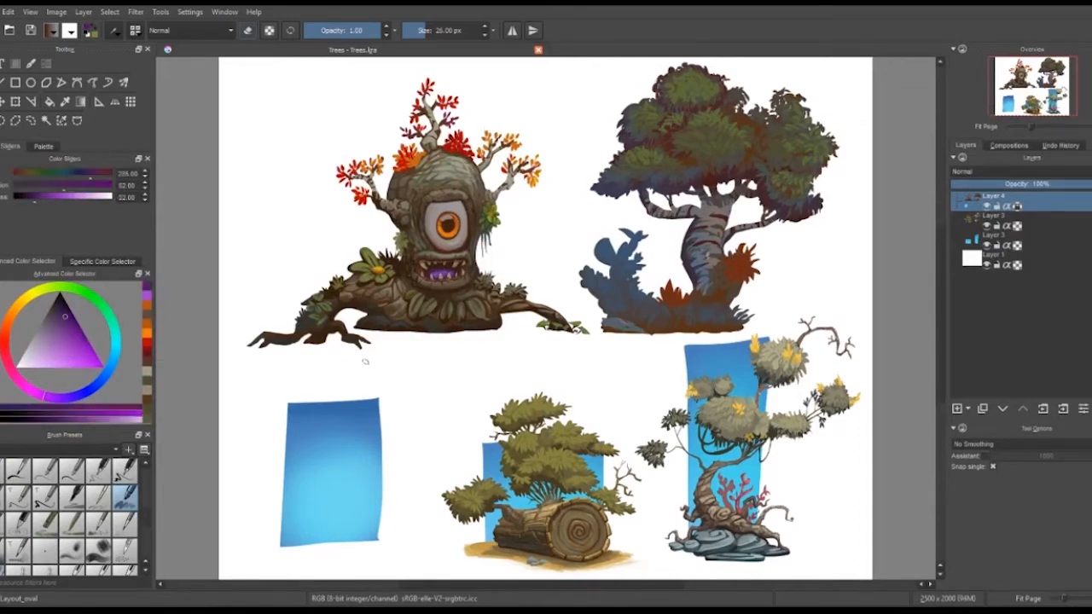
left_click(457, 271, "ctrl")
left_click(447, 274, "ctrl")
left_click(451, 273, "ctrl")
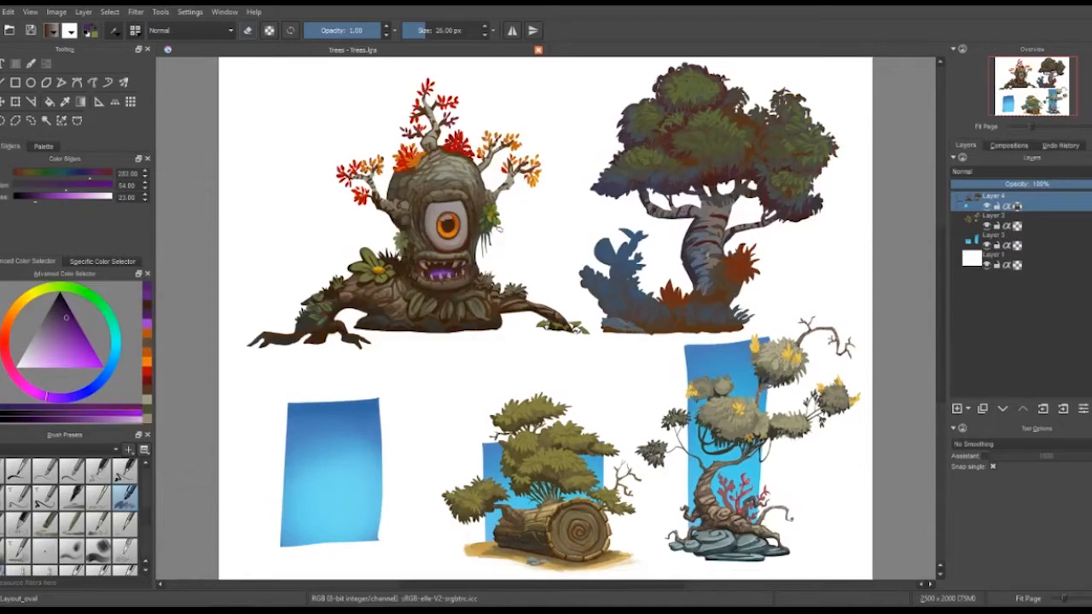
Highlight the left leaves below the mouth in light yellow-green and refine the surrounding bark with sampled grey-browns
left_click(36, 291)
left_click_drag(51, 345, 47, 336)
left_click_drag(407, 314, 419, 310)
left_click_drag(426, 300, 427, 310)
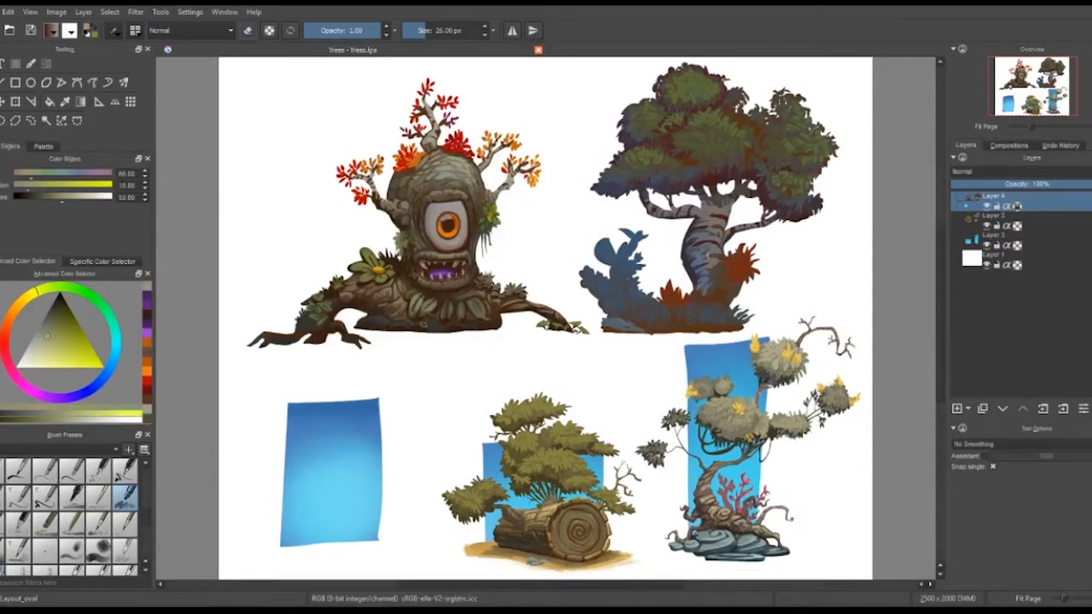
left_click(484, 308, "ctrl")
left_click(442, 301, "ctrl")
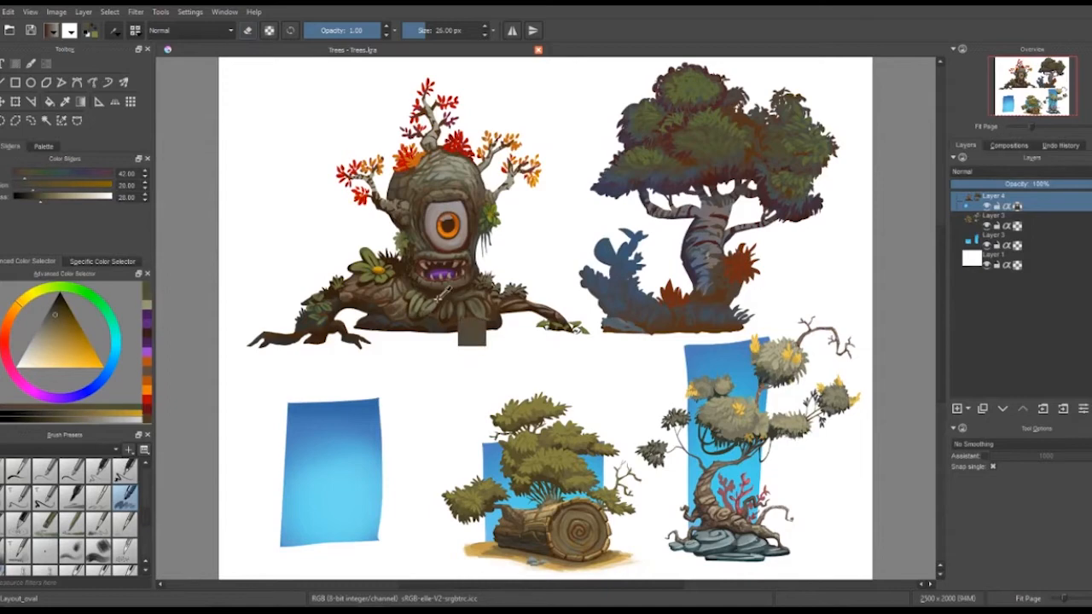
mouse_move(448, 290)
left_mouse_down()
mouse_move(435, 302)
mouse_move(446, 291)
left_mouse_up()
left_click(430, 301, "ctrl")
left_click(429, 298, "ctrl")
left_click(58, 325)
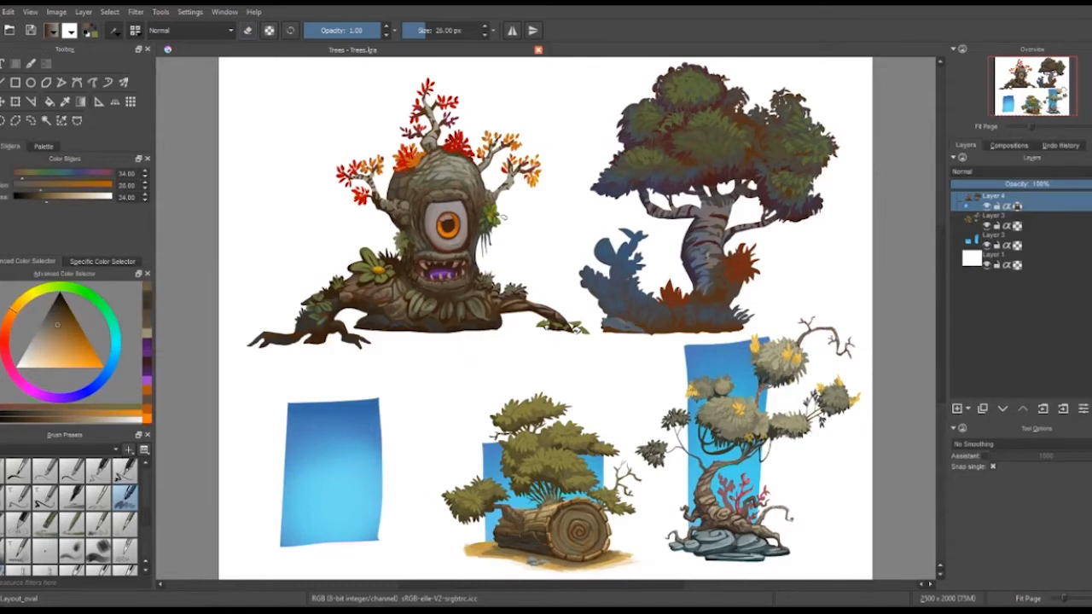
Refine the bark of the upper lip between the eye and the mouth with sampled grey-browns
left_click(462, 260, "ctrl")
left_click(498, 257, "ctrl")
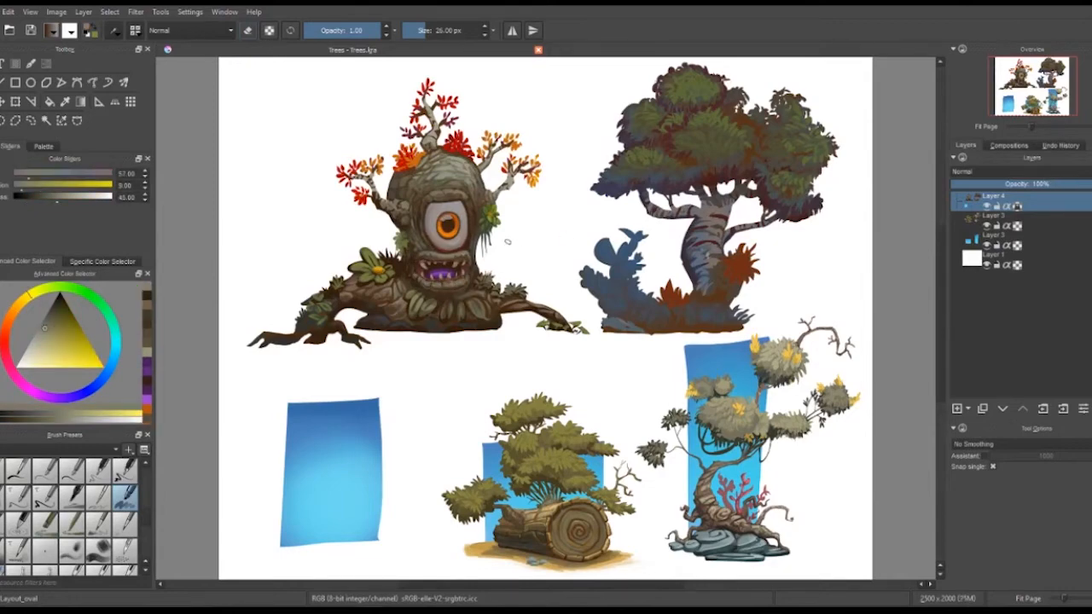
left_click(465, 253, "ctrl")
left_click_drag(452, 253, 458, 256)
Refine the bark along the right edge of the head beside the eye with sampled browns
left_click(474, 194, "ctrl")
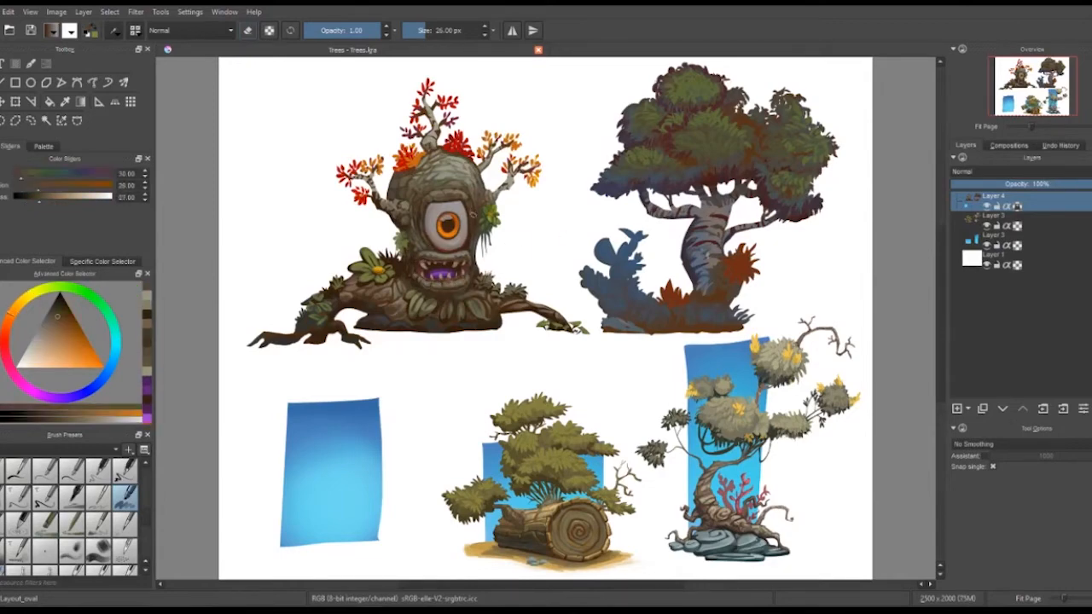
left_click(478, 189, "ctrl")
left_click_drag(478, 179, 483, 205)
left_click(486, 195, "ctrl")
left_click(483, 200, "ctrl")
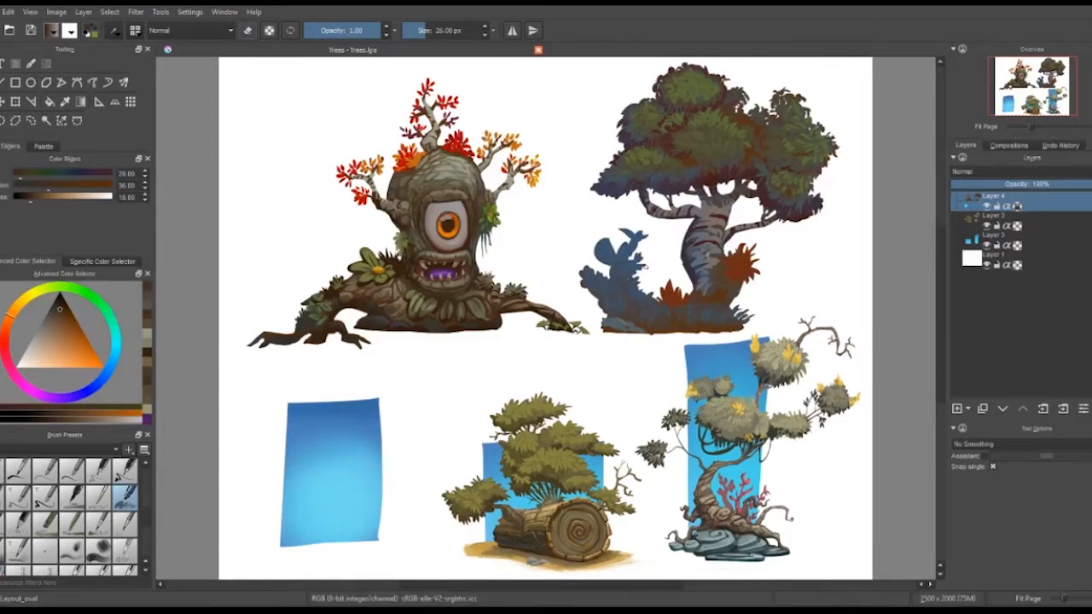
Shade the mossy bark at the left edge of the head beside the mouth with sampled dark tones
left_click(410, 242, "ctrl")
left_click(404, 242, "ctrl")
left_click_drag(413, 242, 408, 259)
left_click(411, 239, "ctrl")
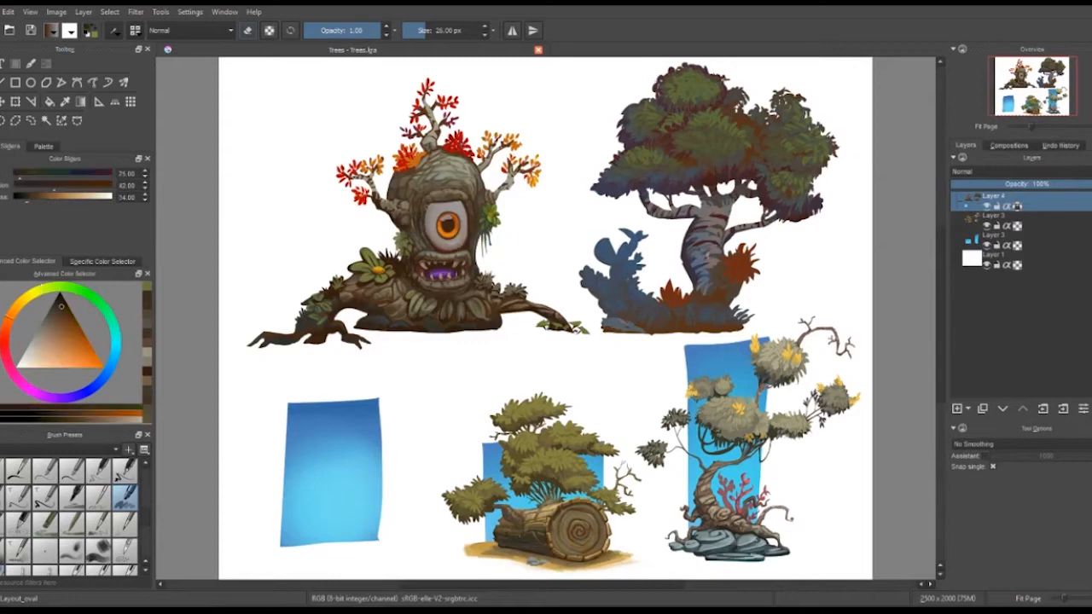
Paint the middle leaf below the mouth in fresh green
left_click(56, 288)
left_click(74, 345)
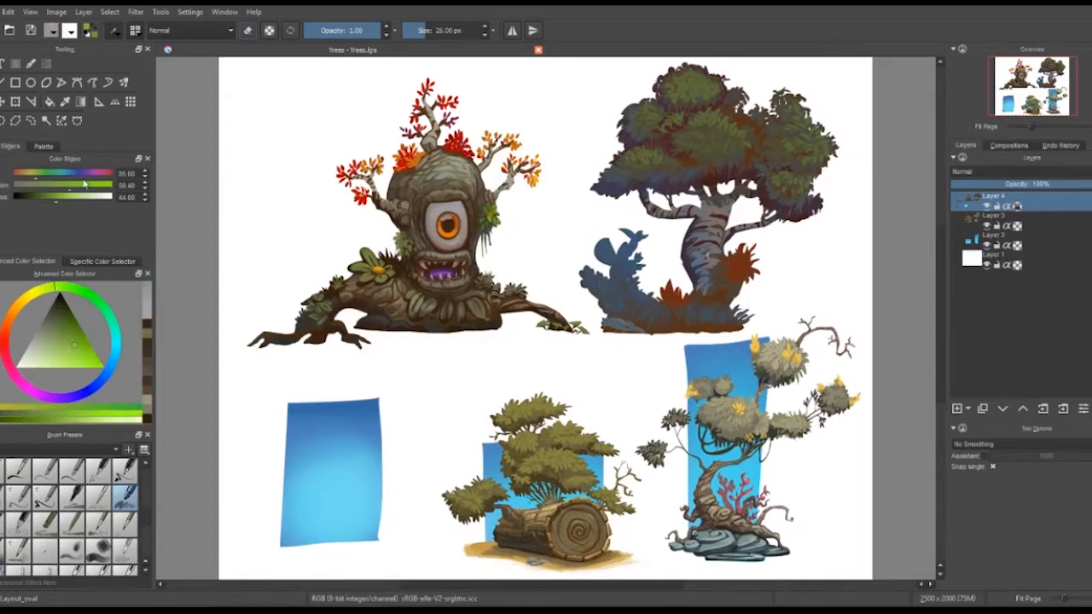
left_click_drag(459, 303, 462, 317)
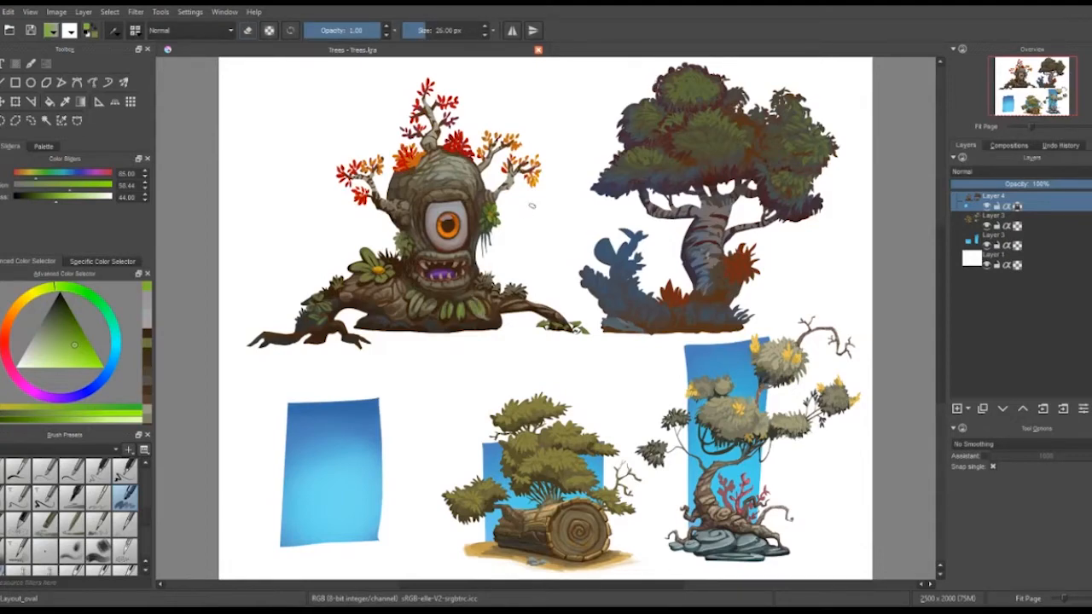
Highlight the right leaves below the mouth in lighter yellow-green and blend them with sampled greens
left_click(72, 359)
mouse_move(441, 305)
left_mouse_down()
mouse_move(443, 316)
mouse_move(481, 316)
left_mouse_up()
left_click(444, 308, "ctrl")
left_click(478, 309, "ctrl")
left_click(466, 312, "ctrl")
left_click(469, 307, "ctrl")
left_click(471, 316, "ctrl")
left_click(448, 311, "ctrl")
left_click(475, 309, "ctrl")
Reduce the brush to 12 px and refine the leftmost leaf below the mouth with pale and sampled greens
key("[")
key("[")
key("[")
key("[")
key("[")
key("[")
key("[")
key("[")
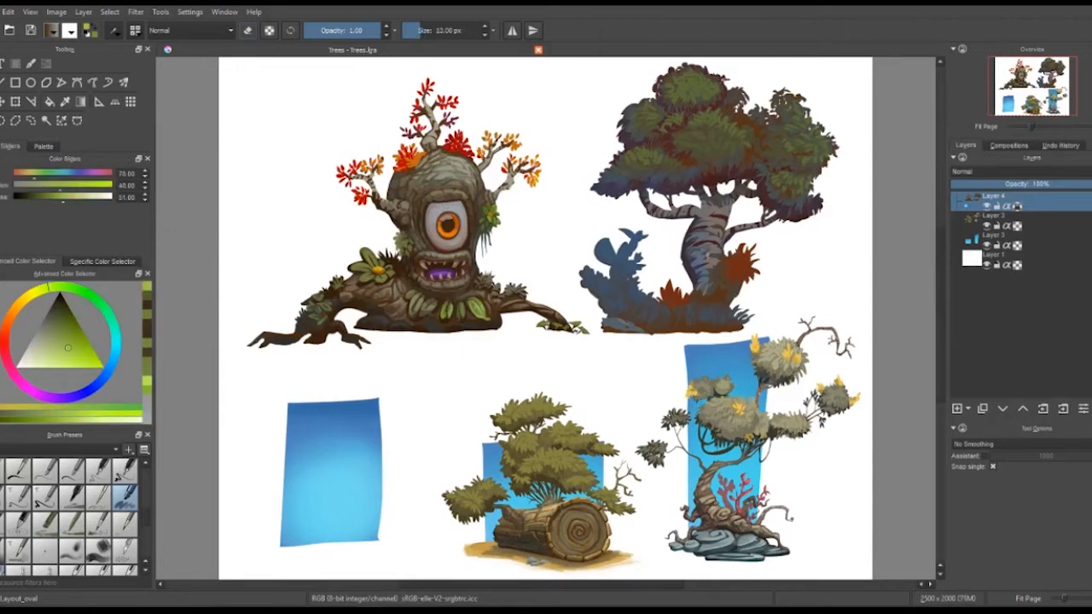
key("[")
left_click_drag(420, 297, 411, 315)
left_click(416, 304, "ctrl")
left_click(414, 312, "ctrl")
left_click_drag(419, 298, 413, 313)
left_click(417, 303, "ctrl")
left_click(416, 306, "ctrl")
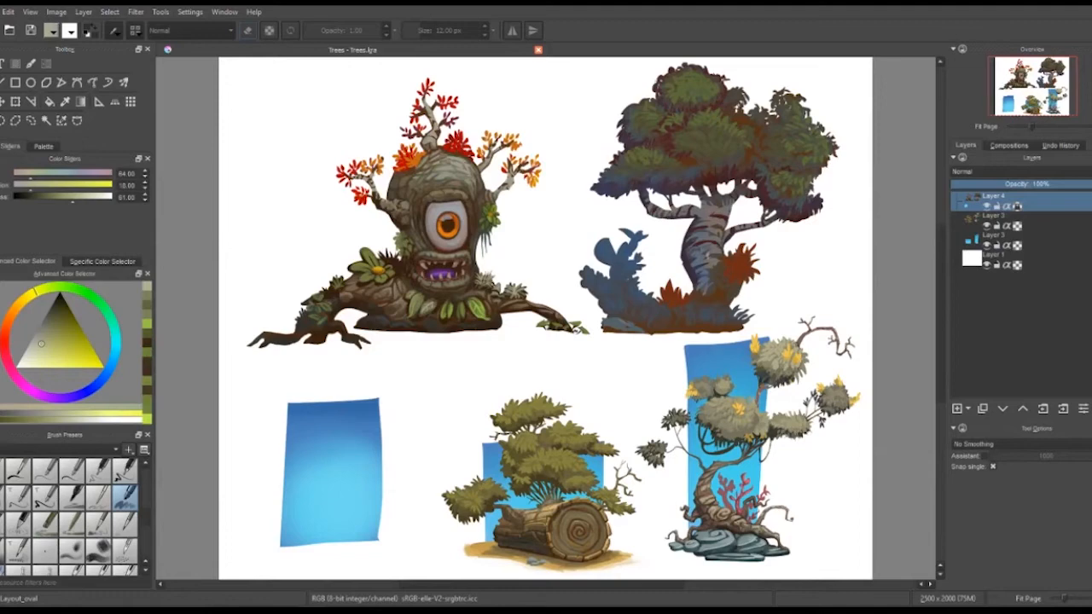
Refine the creature's forehead bark and the moss on the left root with sampled grey-green and dark green tones
left_click(445, 176, "ctrl")
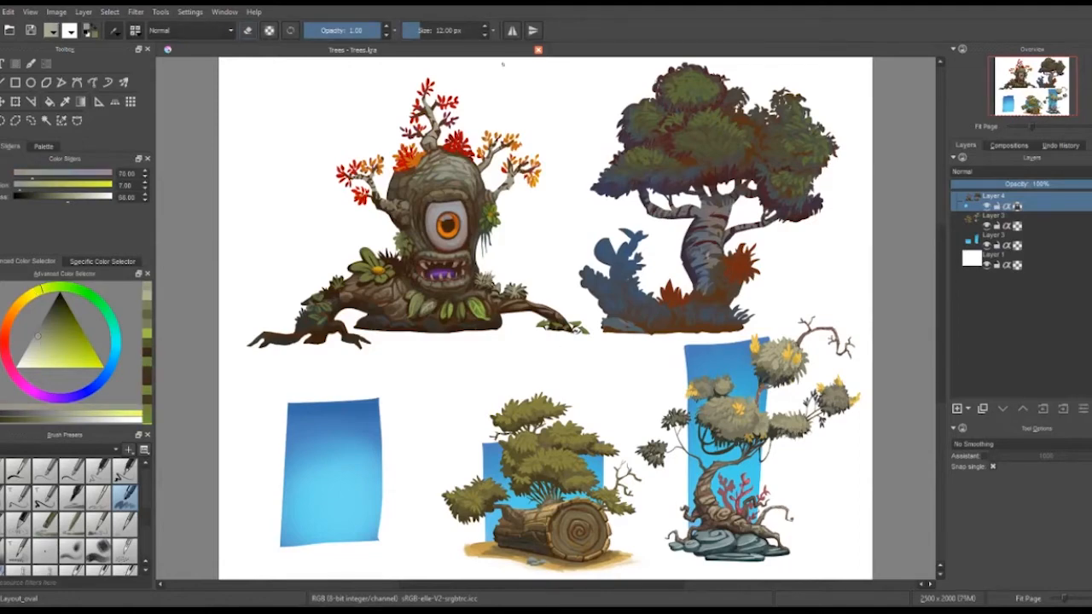
left_click(445, 176, "ctrl")
left_click(444, 176, "ctrl")
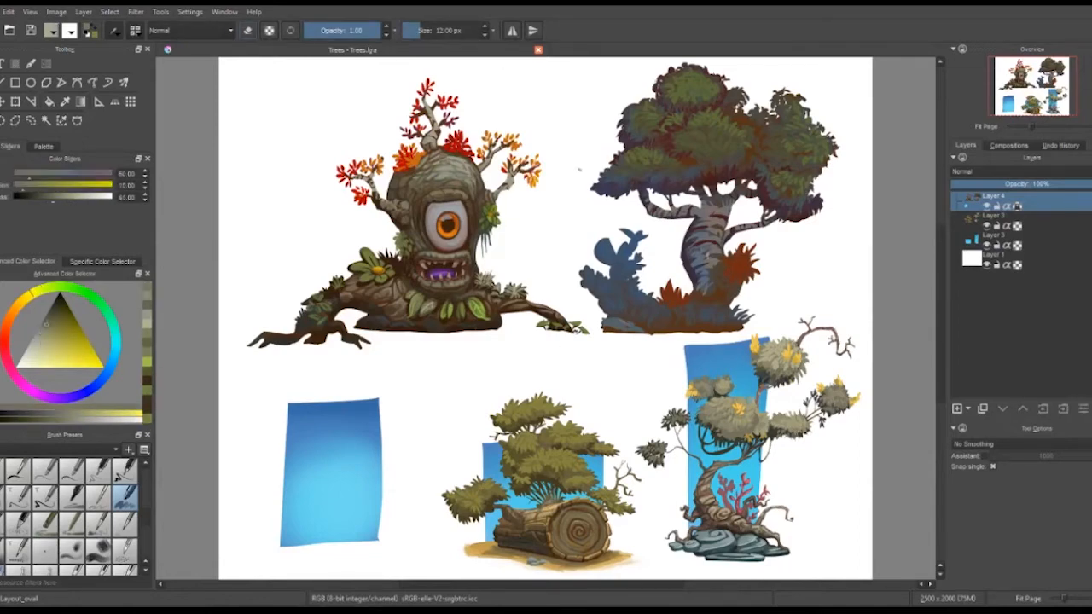
left_click(389, 310, "ctrl")
left_click(317, 304, "ctrl")
left_click(310, 299, "ctrl")
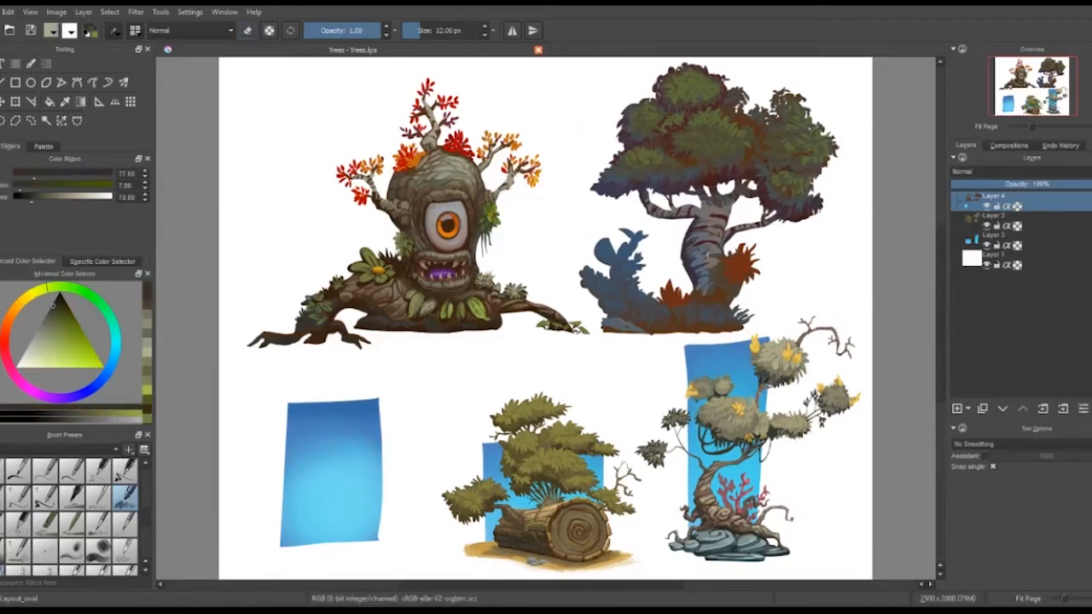
Add dark leaves on the left root and dark rock shapes under the trunk with the Shape_fill brush, and lock the layer's alpha
left_click_drag(146, 513, 146, 536)
left_click(19, 472)
left_click_drag(305, 298, 315, 292)
mouse_move(395, 332)
left_mouse_down()
mouse_move(502, 333)
mouse_move(453, 338)
mouse_move(528, 322)
left_mouse_up()
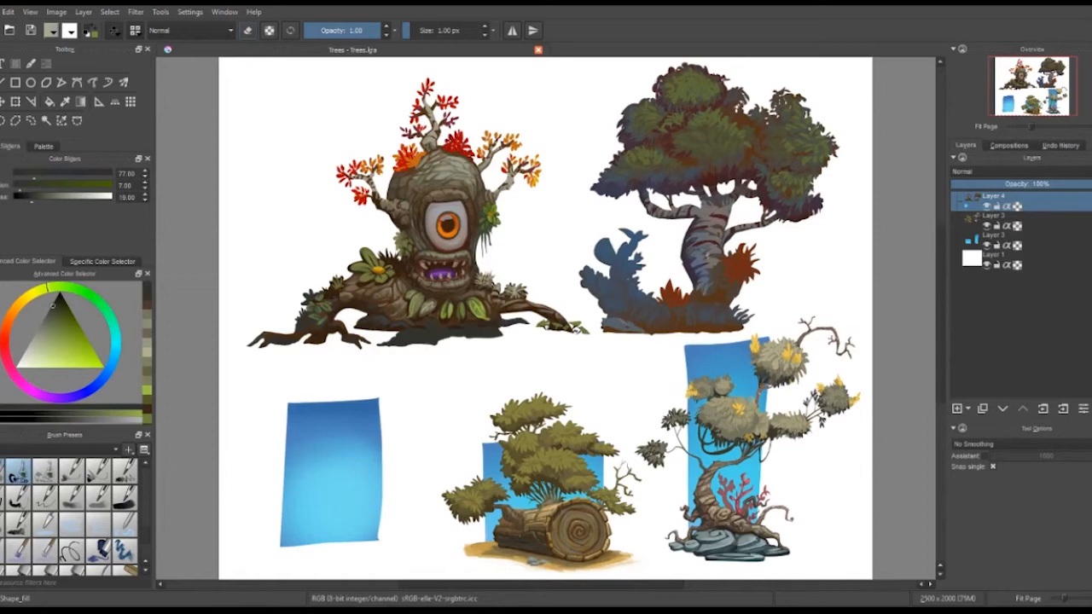
key("Insert")
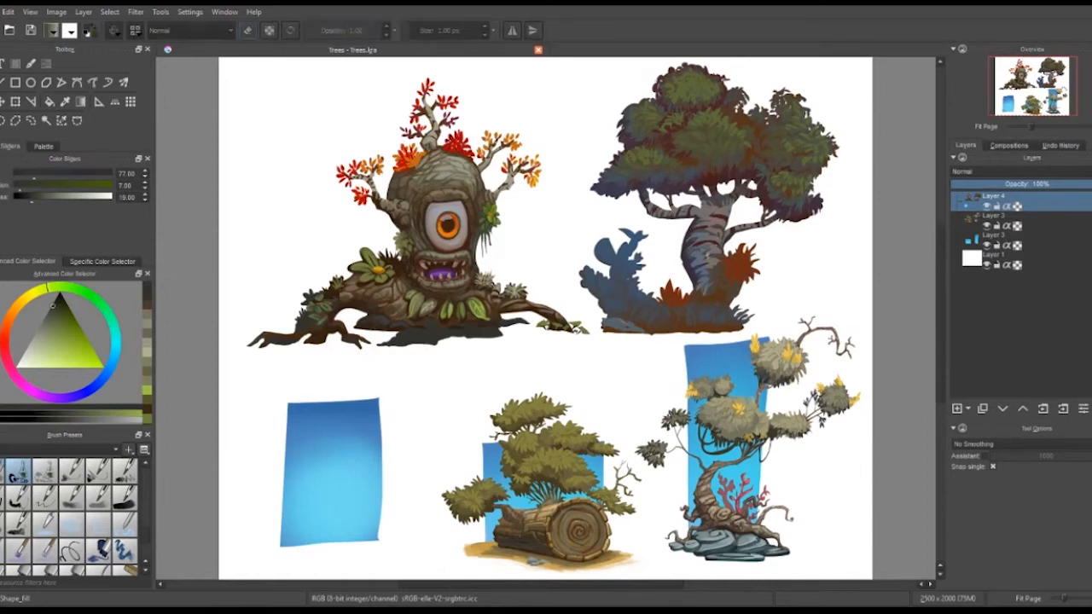
left_click(1017, 206)
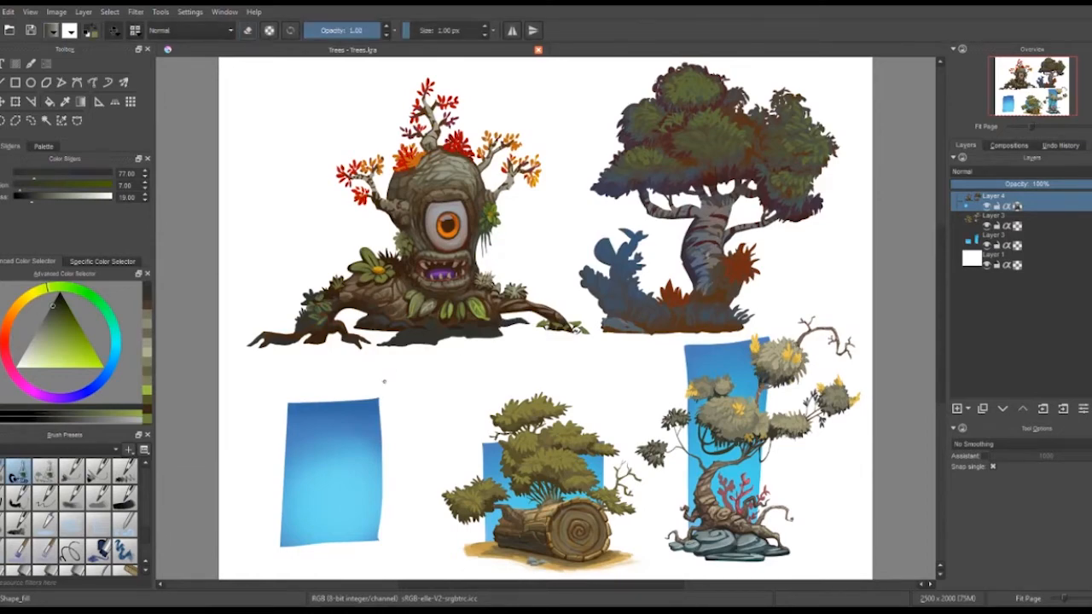
Fill the upper faces of the rocks under the trunk with light grey tones to give them volume
left_click(113, 360)
left_click(7, 314)
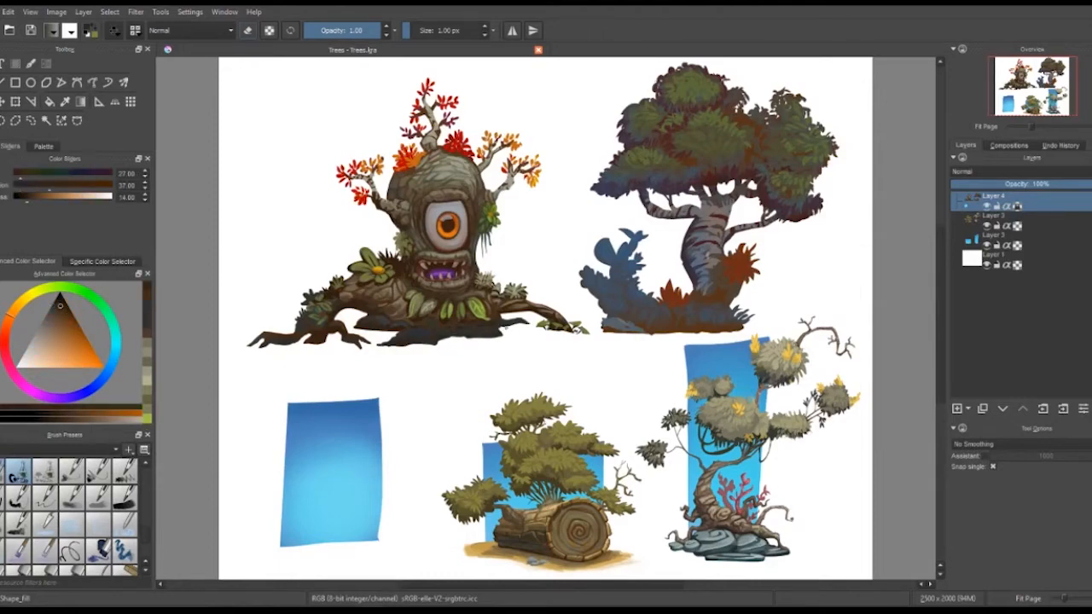
left_click(419, 335, "ctrl")
left_click(40, 331)
mouse_move(402, 333)
left_mouse_down()
mouse_move(430, 331)
mouse_move(408, 324)
left_mouse_up()
left_click_drag(461, 328, 492, 329)
left_click(498, 328, "ctrl")
Blend the rocks and the bark above them with sampled tones using the 15 px Layout_oval brush
mouse_move(146, 532)
left_mouse_down()
mouse_move(151, 545)
mouse_move(147, 479)
left_mouse_up()
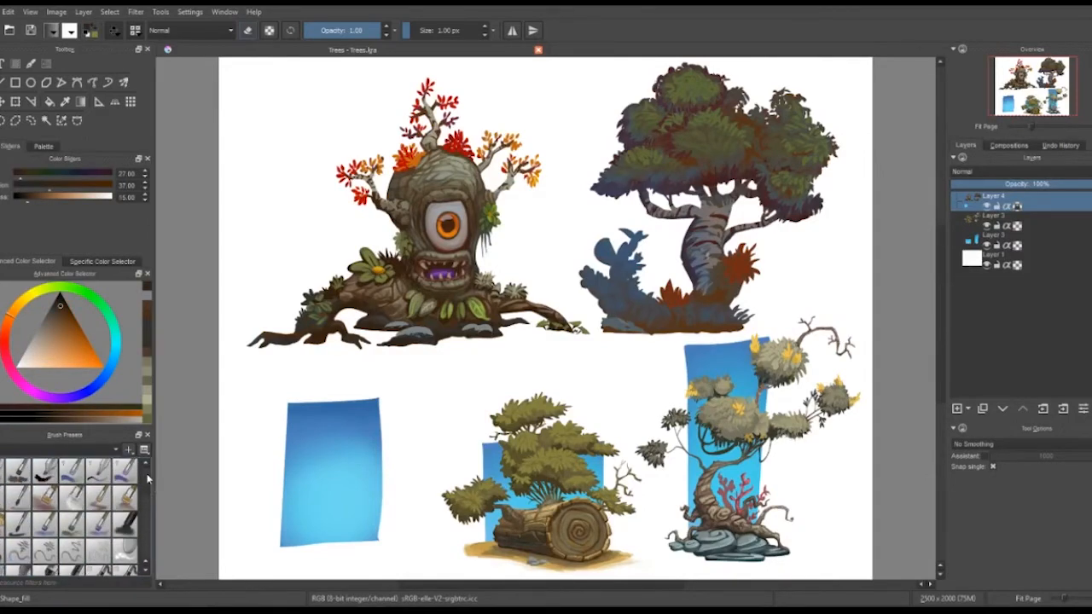
scroll(76, 478, "down", 3)
left_click(125, 447)
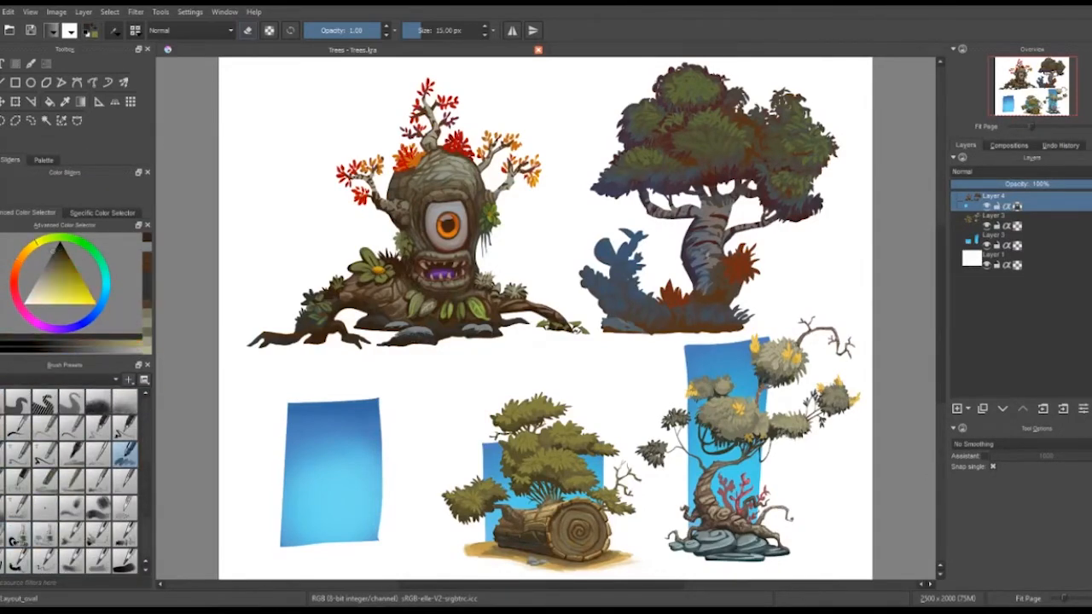
left_click(401, 324, "ctrl")
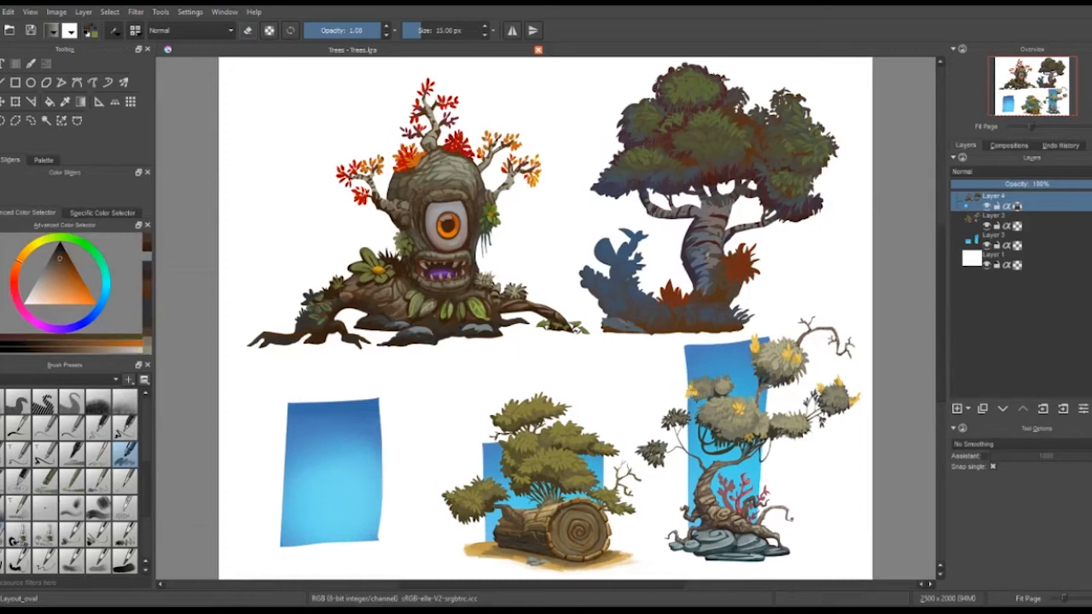
left_click(437, 318, "ctrl")
left_click_drag(435, 324, 429, 330)
left_click(428, 322, "ctrl")
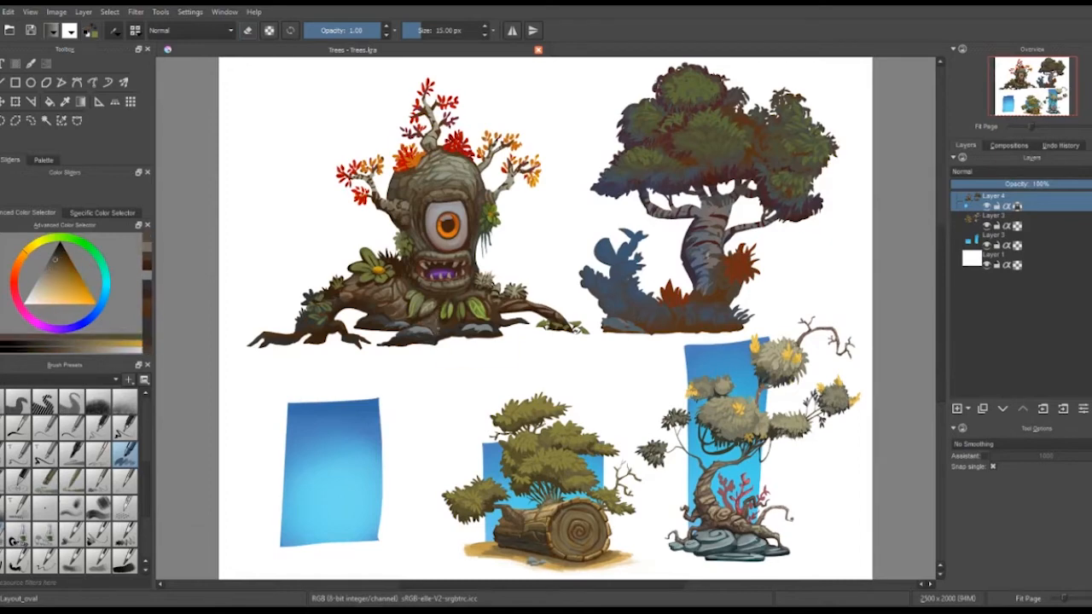
left_click(427, 318, "ctrl")
Refine the leaves below the mouth and the bark around them with sampled green and brown tones
left_click(418, 305, "ctrl")
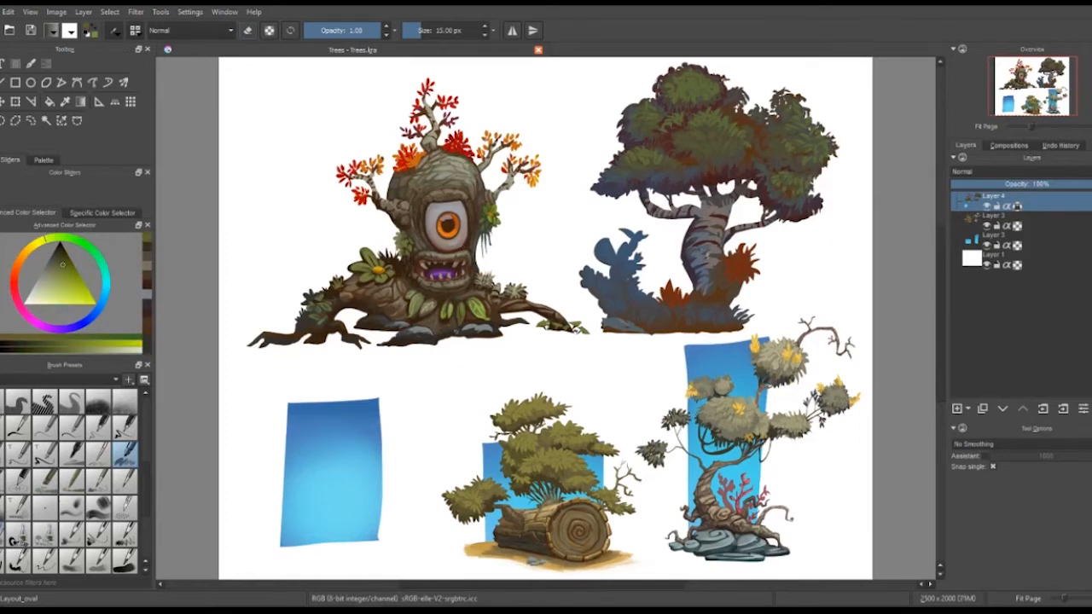
left_click_drag(435, 299, 454, 293)
left_click(445, 306, "ctrl")
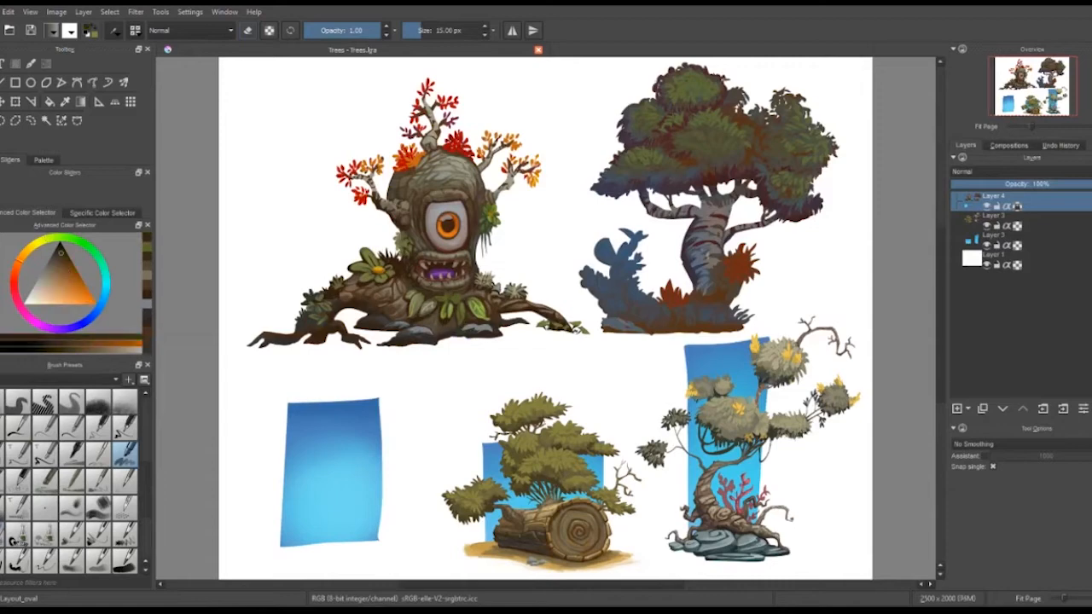
left_click(449, 309, "ctrl")
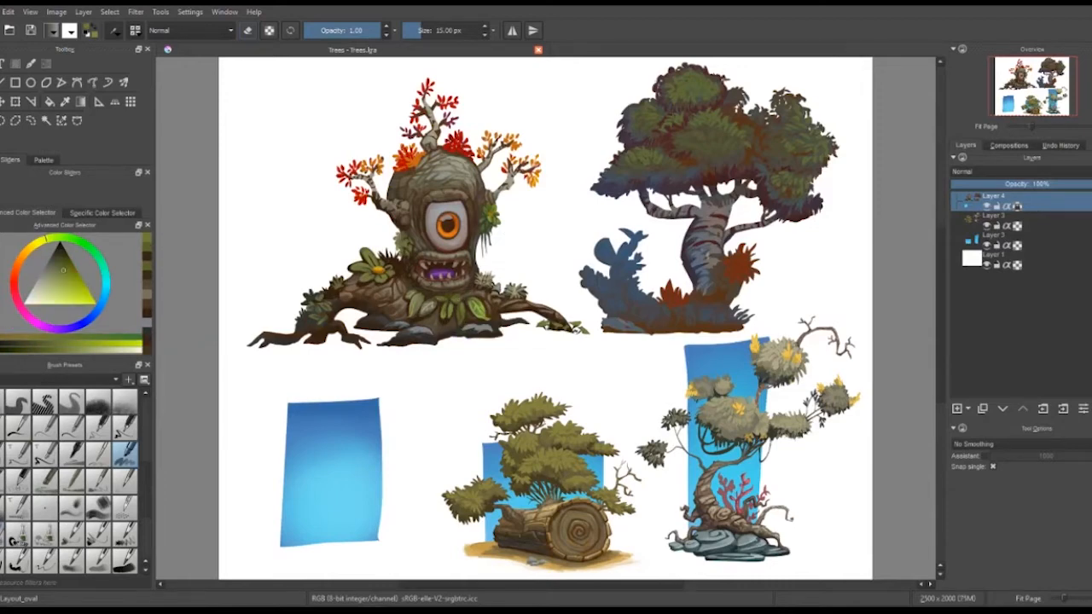
Recolor the grass tuft behind the yellow flower and the hanging moss beside the head in red sampled from the foliage
left_click(491, 329, "ctrl")
left_click(408, 159, "ctrl")
left_click(404, 164, "ctrl")
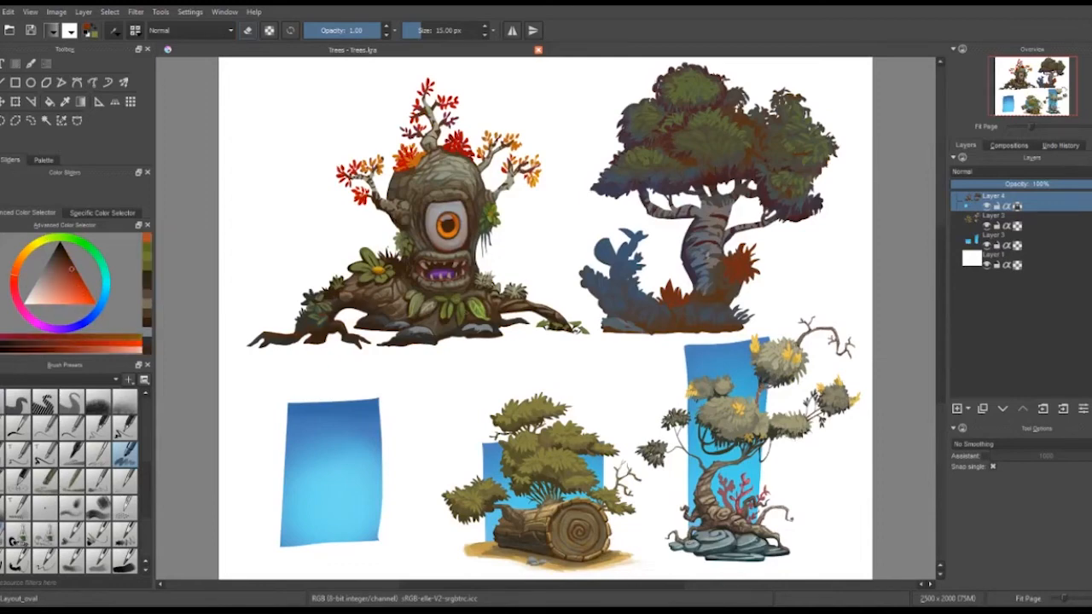
left_click_drag(398, 262, 392, 254)
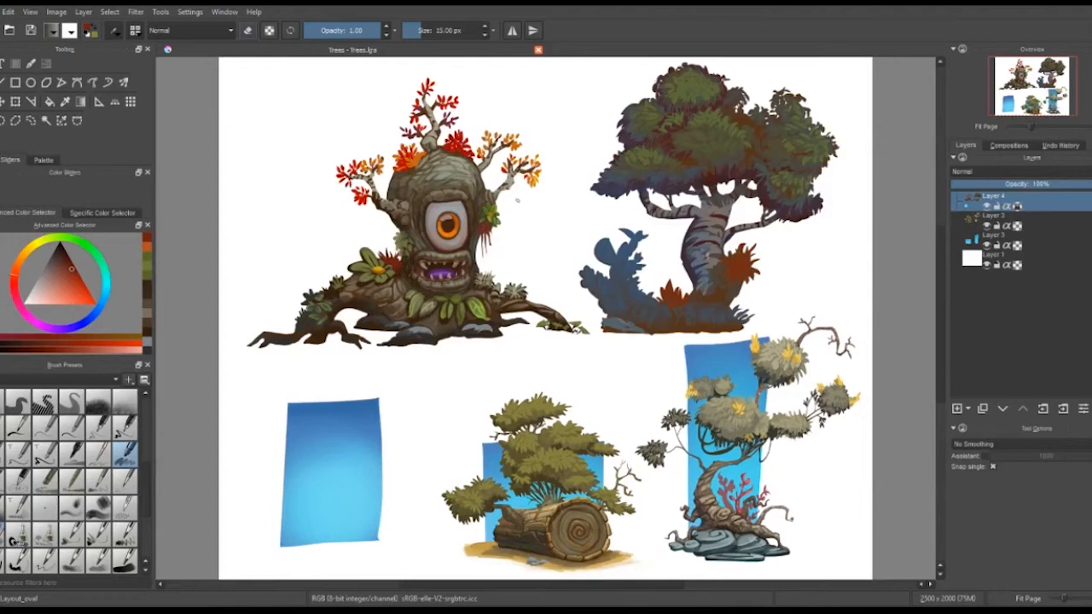
Repaint the leaf cluster and hanging strands on the right side of the head with sampled green and brown tones
left_click(488, 203, "ctrl")
left_click(490, 218, "ctrl")
left_click_drag(488, 223, 479, 235)
left_click(484, 232, "ctrl")
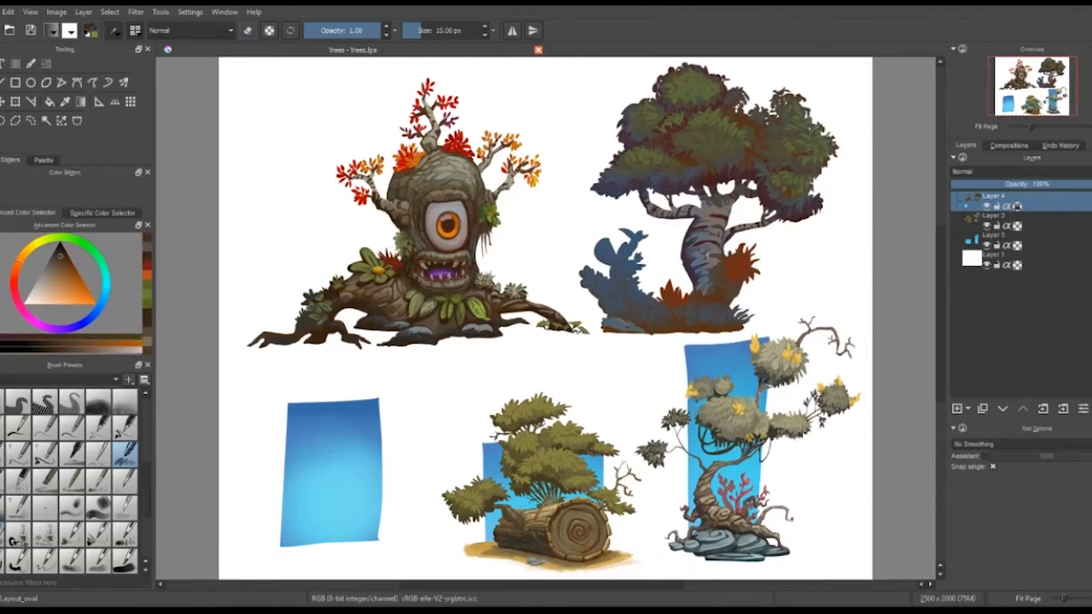
Touch up the creature with pale blue and muted yellow tones, and save the painting
left_click(522, 181, "ctrl")
left_click(105, 287)
left_click(62, 295)
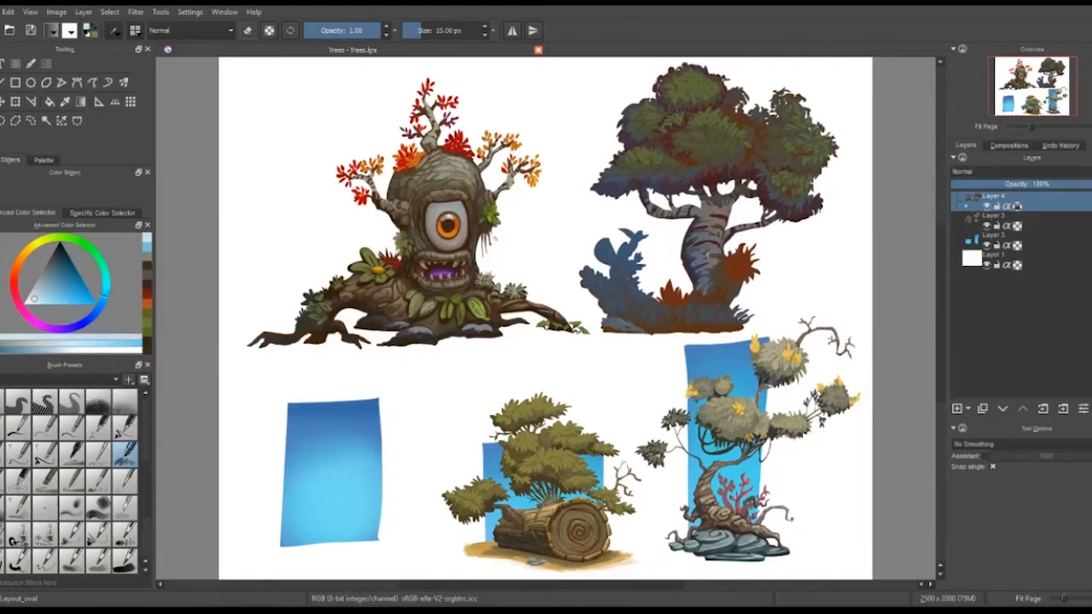
left_click(31, 246)
left_click(53, 280)
key("ctrl+s")
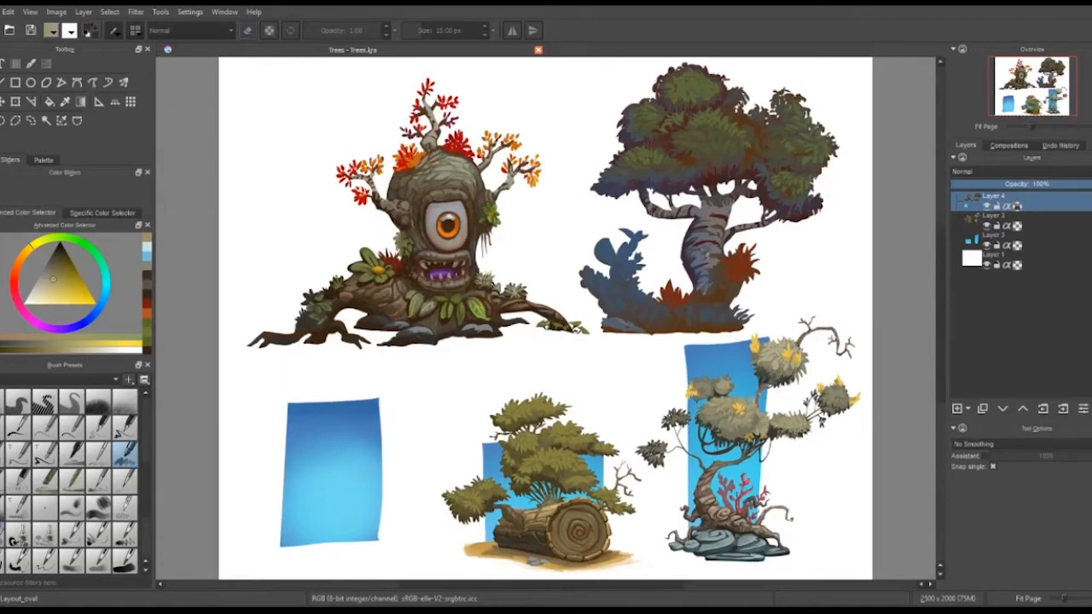
Brighten the foliage on top of the head and on the right branches with bright orange strokes
left_click(22, 255)
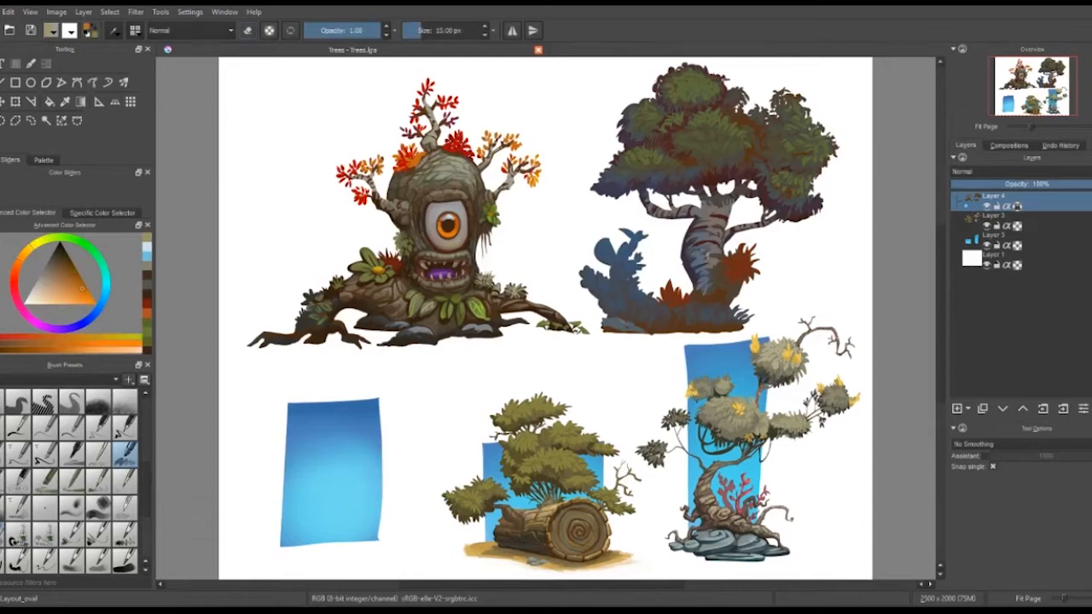
left_click(82, 300)
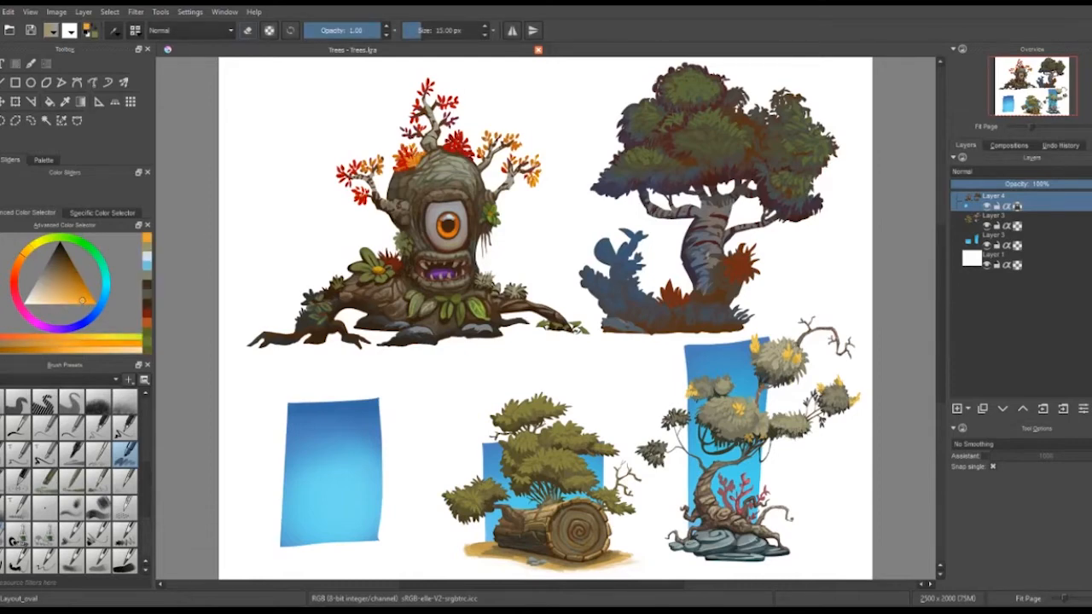
left_click_drag(396, 157, 408, 163)
left_click_drag(398, 163, 410, 175)
left_click_drag(484, 132, 483, 157)
left_click_drag(513, 148, 519, 134)
left_click_drag(526, 173, 533, 182)
Tint the tuft behind the yellow flower magenta and add a small purple flower on the left root
scroll(473, 128, "down", 3)
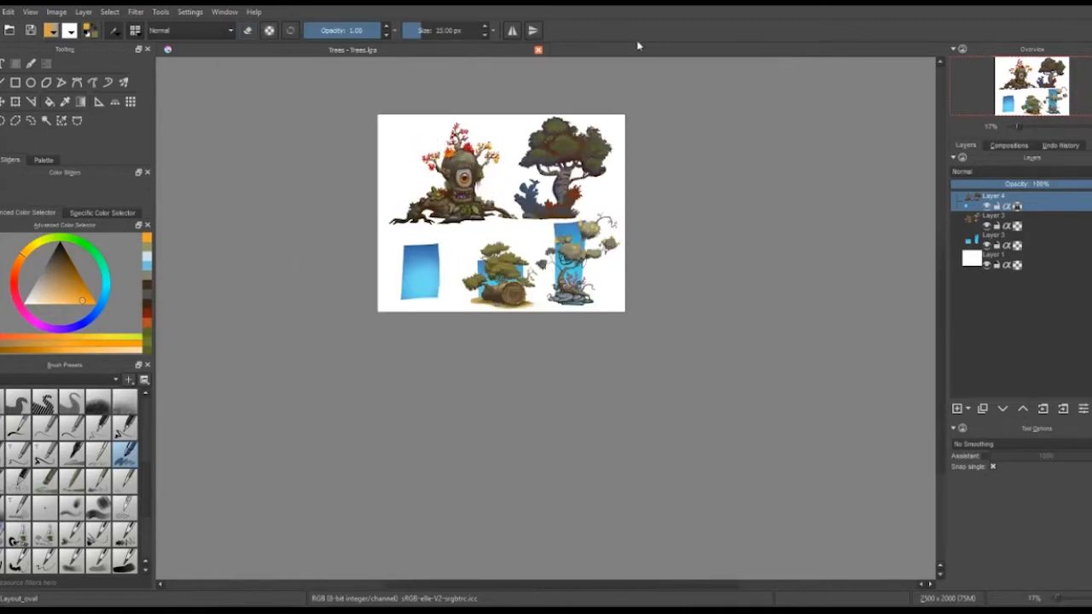
scroll(487, 196, "up", 3)
scroll(591, 247, "down", 3)
scroll(629, 317, "up", 4)
scroll(624, 328, "down", 2)
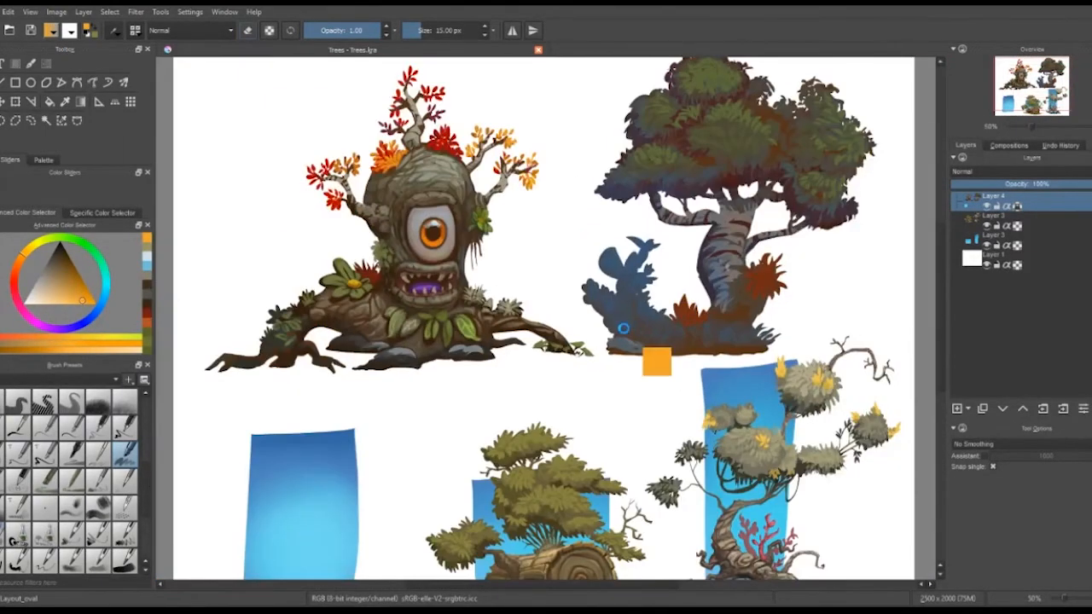
left_click_drag(624, 329, 607, 371)
left_click(307, 351, "ctrl")
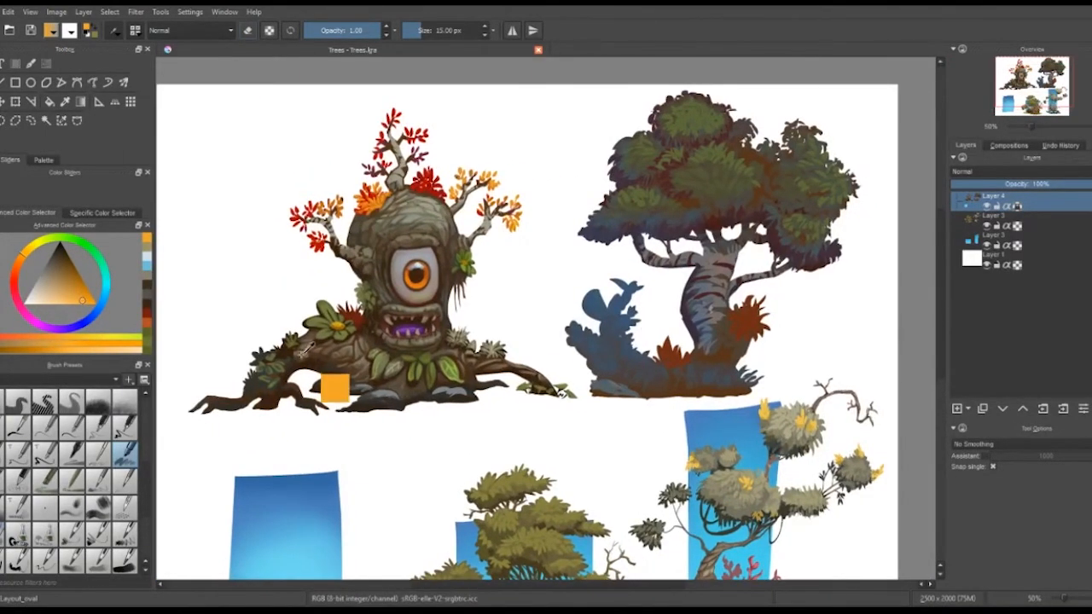
left_click(269, 399, "ctrl")
left_click(35, 322)
left_click_drag(63, 268, 69, 279)
Paint blue flowers on the left root and right of the mouth with several blue shades, and unlock the layer's alpha
left_click(100, 306)
mouse_move(251, 373)
left_mouse_down()
mouse_move(249, 383)
mouse_move(262, 346)
left_mouse_up()
left_click(73, 277)
mouse_move(468, 339)
left_mouse_down()
mouse_move(475, 356)
mouse_move(481, 347)
left_mouse_up()
left_click(1019, 208)
left_click(52, 291)
left_click(72, 284)
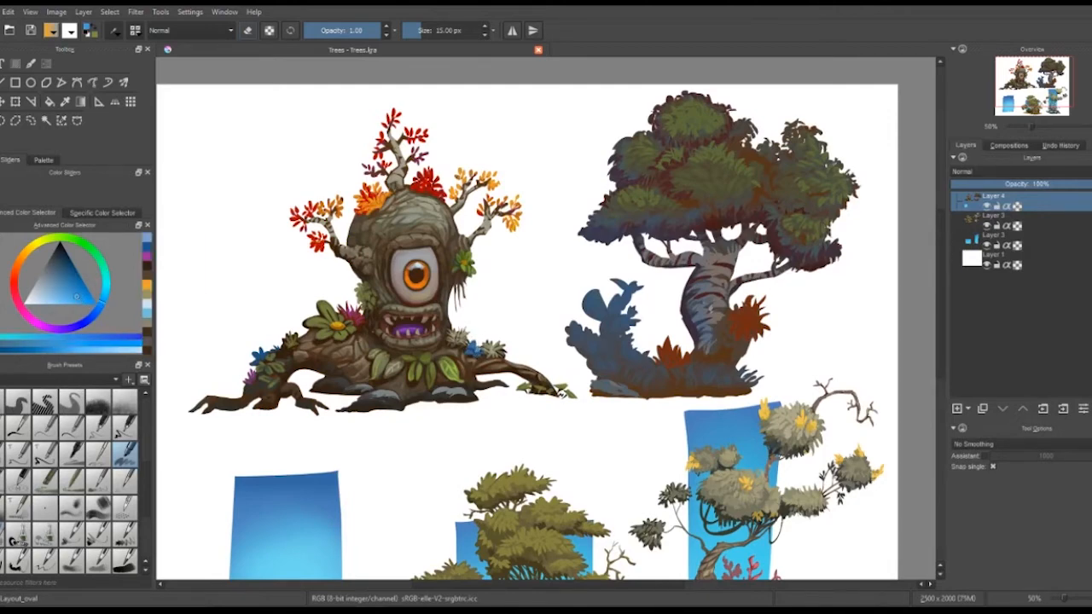
left_click(71, 277)
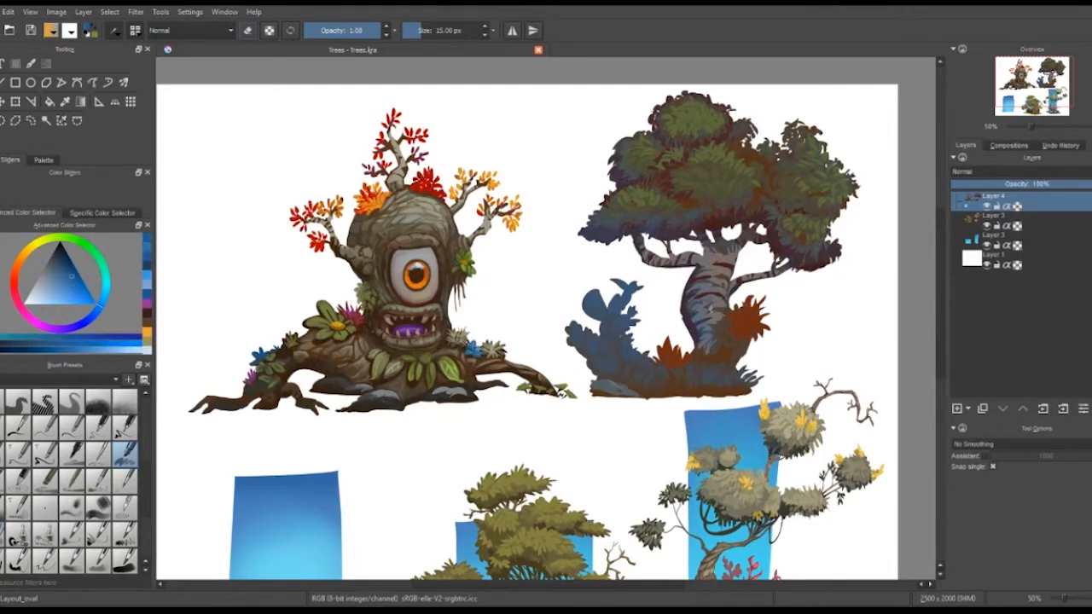
Paint a dark green vine around the left root and touch up the root with sampled brown tones
left_click(104, 266)
left_click(53, 259)
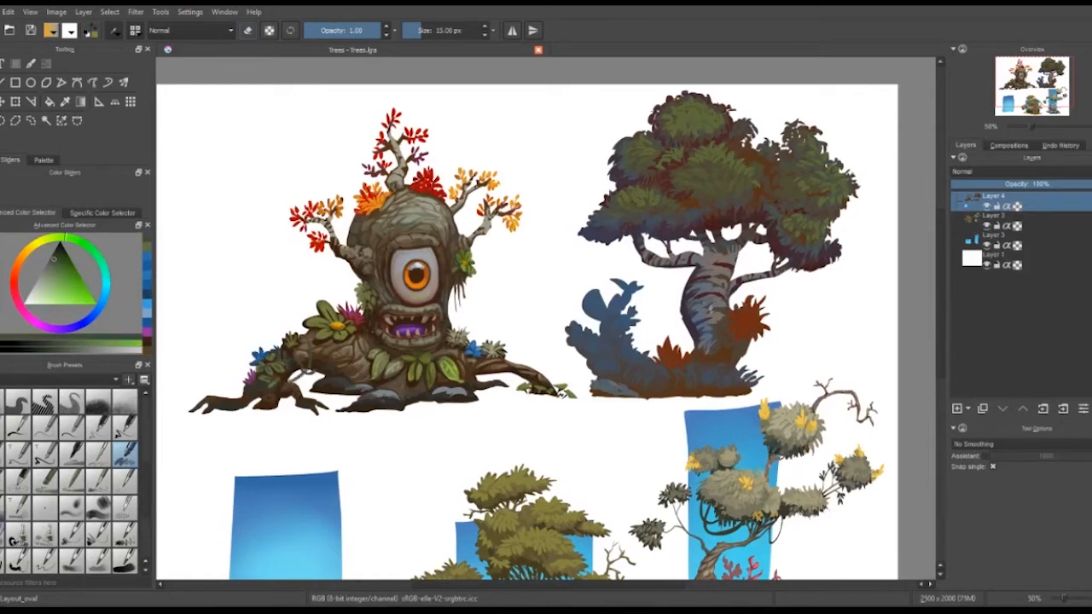
left_click(303, 371, "ctrl")
left_click(275, 372, "ctrl")
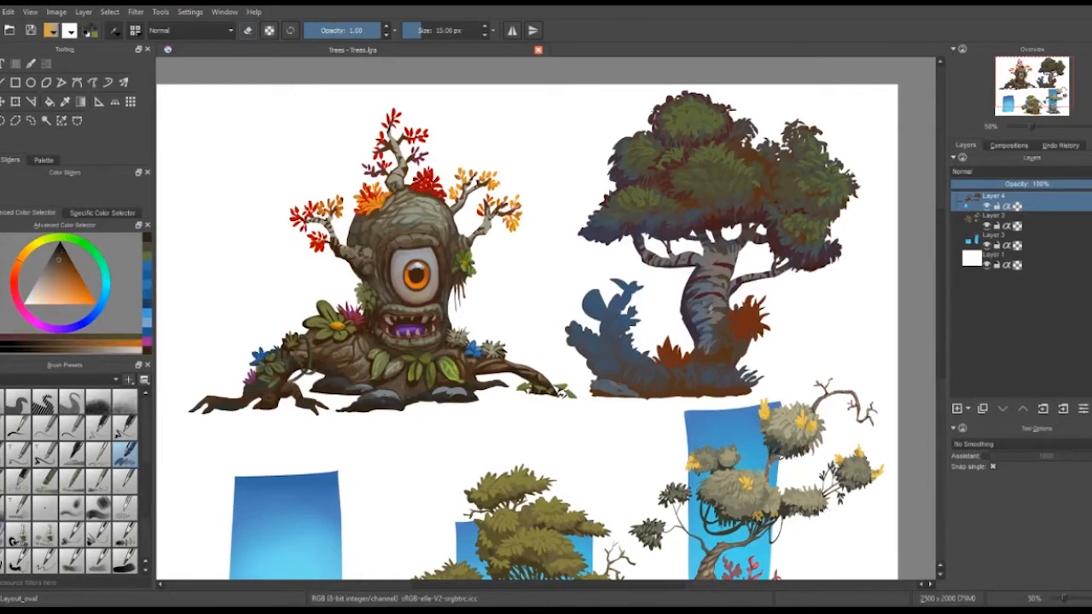
left_click_drag(256, 386, 249, 397)
left_click(303, 354, "ctrl")
left_click_drag(331, 377, 345, 398)
left_click(304, 351, "ctrl")
key("ctrl+z")
key("ctrl+z")
key("ctrl+z")
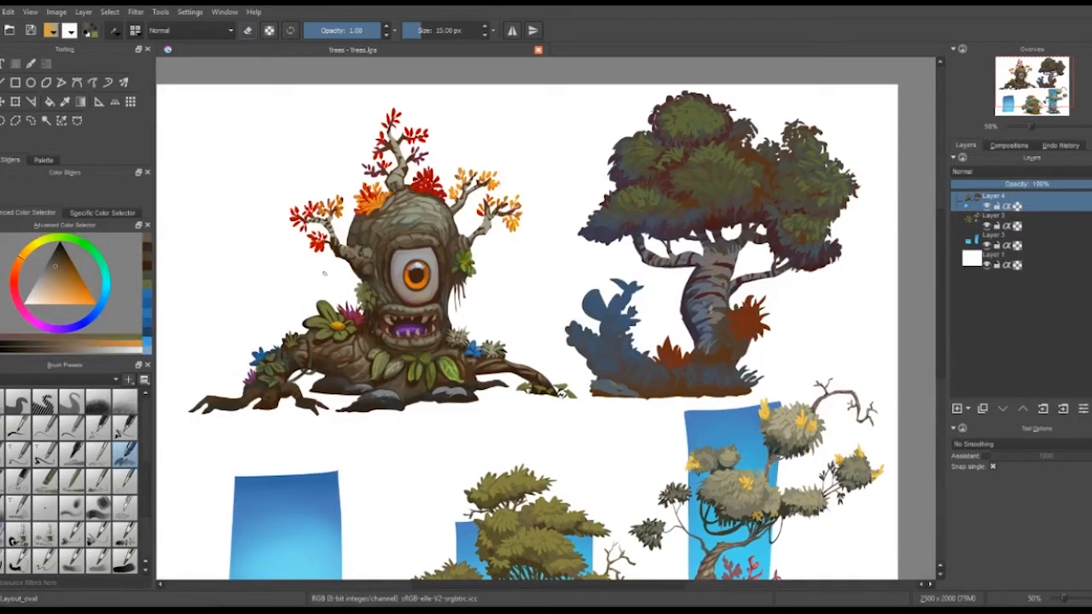
Shade the vine around the left root with sampled browns and brighten the flower right of the mouth in pink
left_click(298, 358, "ctrl")
left_click(299, 360, "ctrl")
left_click_drag(297, 362, 293, 370)
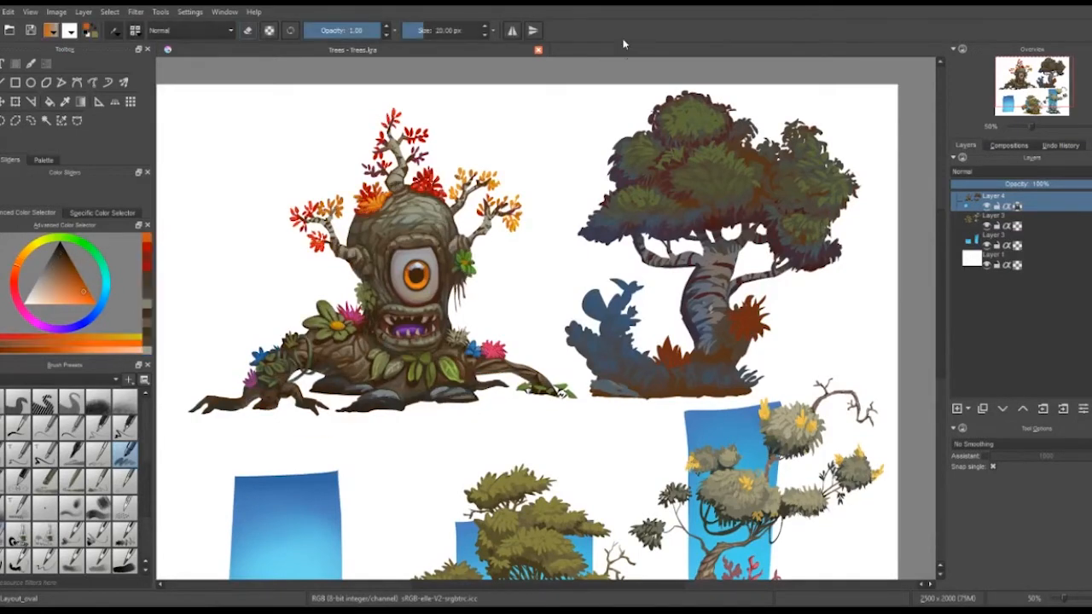
Unlock the layer's alpha, reduce the brush to 11 px and paint a dark green vine hanging from the left branch
left_click(437, 233, "ctrl")
left_click(1017, 207)
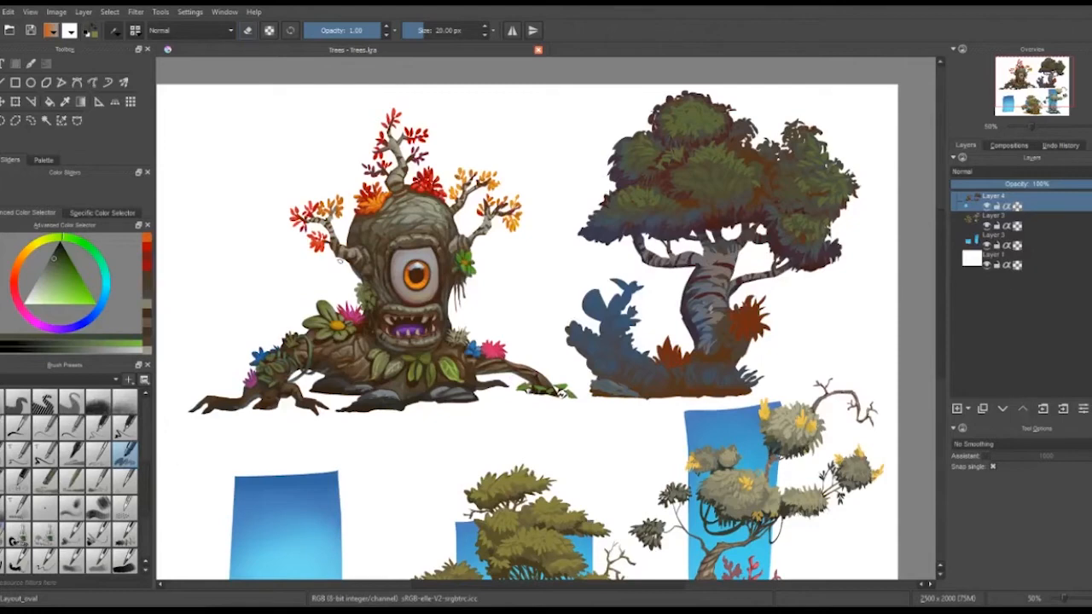
left_click_drag(339, 258, 360, 283)
key("bracketleft")
key("bracketleft")
key("bracketleft")
key("bracketleft")
key("bracketleft")
key("bracketleft")
key("bracketleft")
key("ctrl+z")
left_click_drag(457, 287, 457, 326)
key("ctrl+z")
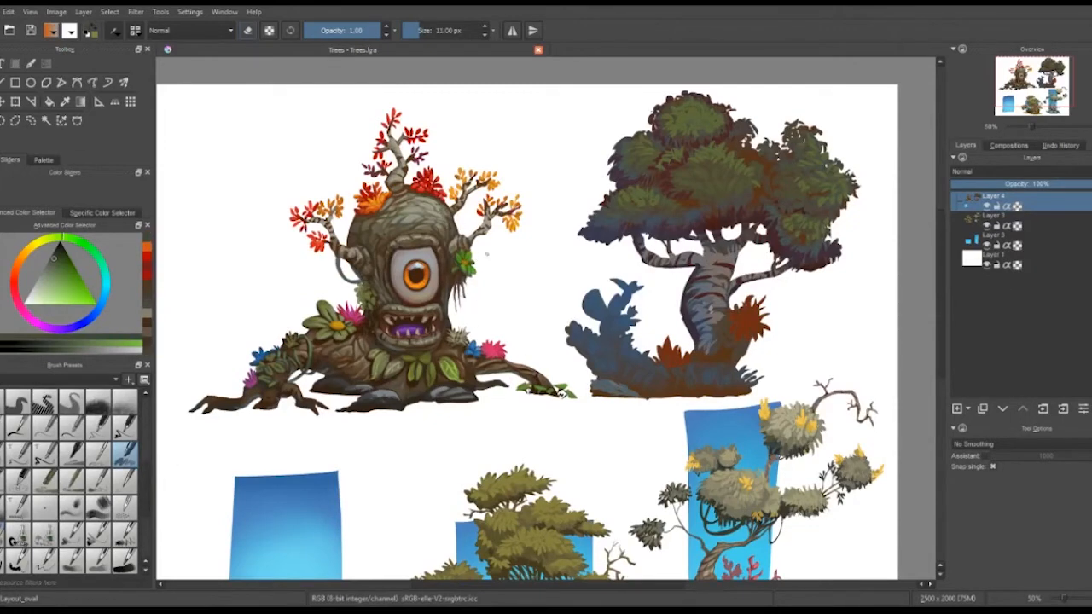
left_click_drag(486, 231, 471, 277)
key("ctrl+z")
Add thinner vines hanging beside the left side of the head and highlight them in pale teal green
left_click_drag(342, 261, 359, 307)
mouse_move(332, 242)
left_mouse_down()
mouse_move(347, 251)
mouse_move(345, 275)
left_mouse_up()
left_click(348, 249, "ctrl")
left_click(345, 257, "ctrl")
left_click(344, 259, "ctrl")
left_click(52, 279)
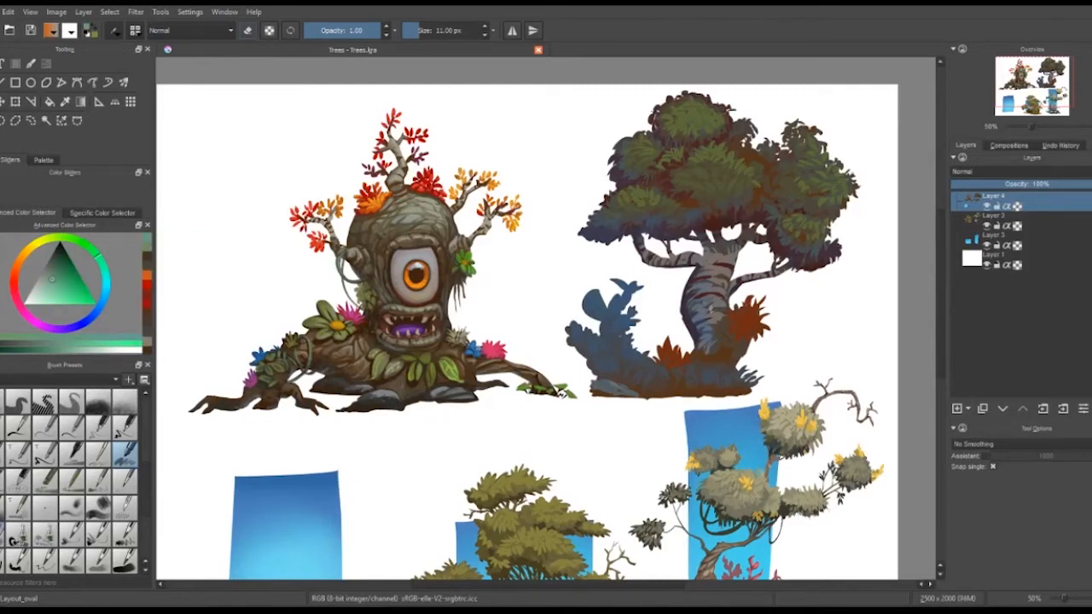
Enlarge the brush and paint the front rock under the trunk in a sampled dark blue-grey
left_click(372, 400, "ctrl")
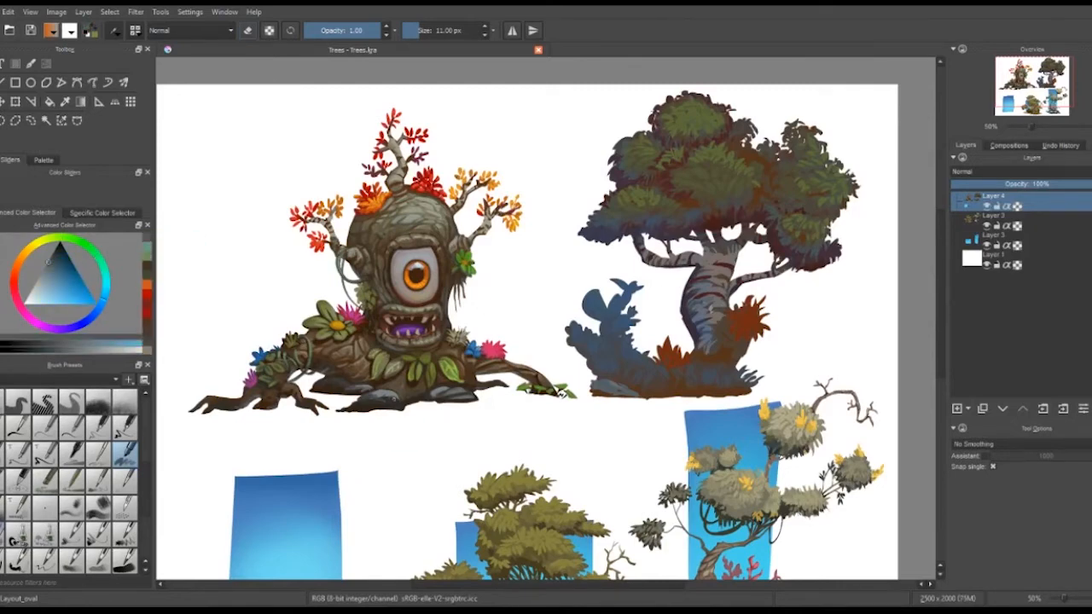
key("]")
key("]")
key("]")
key("]")
key("]")
key("]")
key("]")
key("]")
key("]")
key("]")
key("]")
key("]")
key("]")
key("]")
mouse_move(395, 400)
left_mouse_down()
mouse_move(320, 390)
mouse_move(364, 400)
left_mouse_up()
Blend the front rock's edges with sampled tones using a smaller brush, and sample the color beside the mouth
left_click(359, 408, "ctrl")
left_click(377, 398, "ctrl")
left_click(368, 401, "ctrl")
left_click(371, 399, "ctrl")
key("[")
key("[")
key("[")
key("[")
key("[")
key("[")
key("[")
left_click(364, 397, "ctrl")
left_click(460, 311, "ctrl")
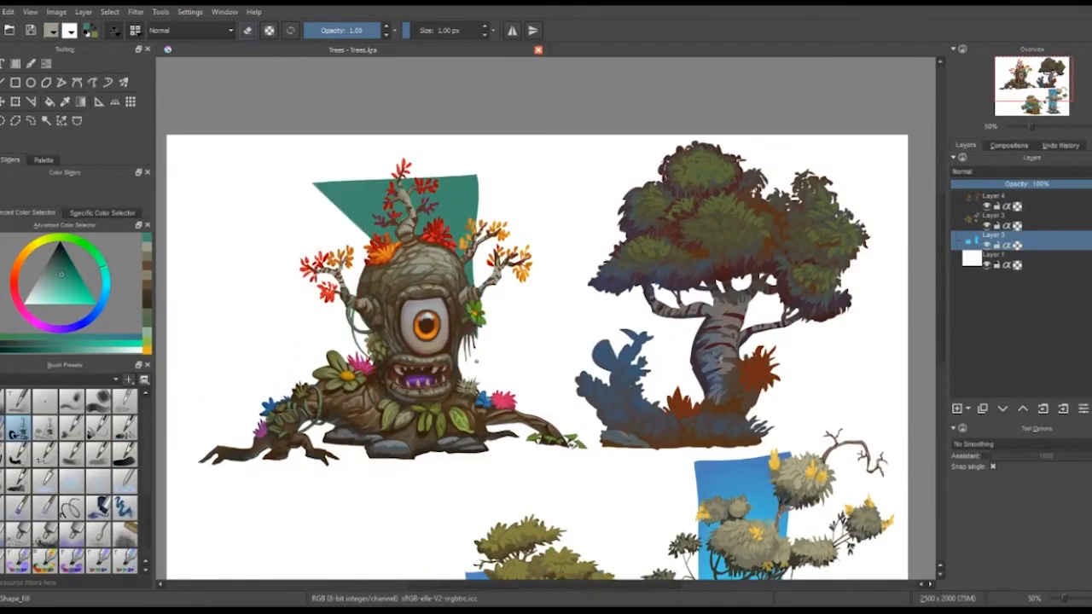
Fill in the green background shape behind the tree creature as an upright rectangle and erase its uneven upper edges
left_click_drag(476, 362, 329, 365)
key("ctrl+z")
mouse_move(322, 187)
left_mouse_down()
mouse_move(516, 185)
mouse_move(338, 365)
left_mouse_up()
key("e")
left_click_drag(517, 184, 494, 227)
mouse_move(294, 180)
left_mouse_down()
mouse_move(507, 194)
mouse_move(492, 228)
left_mouse_up()
left_click_drag(326, 182, 281, 263)
key("ctrl+z")
Lock the background layer's alpha and airbrush green over the upper part of the rectangle with the Airbrush_linear_noisy preset
left_click(1017, 245)
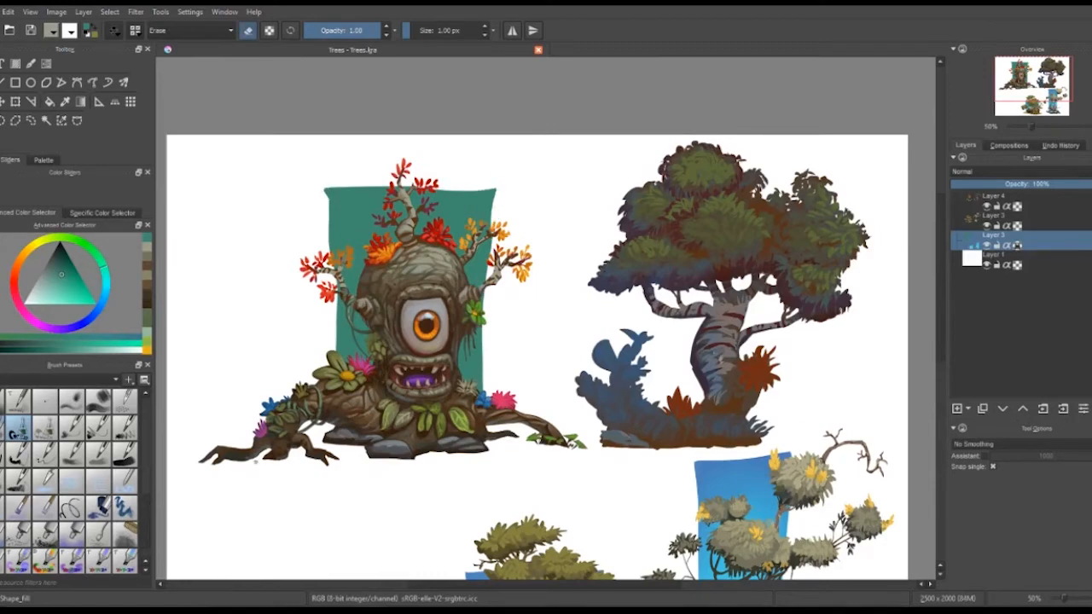
scroll(77, 478, "up", 5)
left_click(45, 401)
left_click(75, 278)
left_click(96, 252)
left_click(69, 267)
left_click_drag(342, 183, 482, 195)
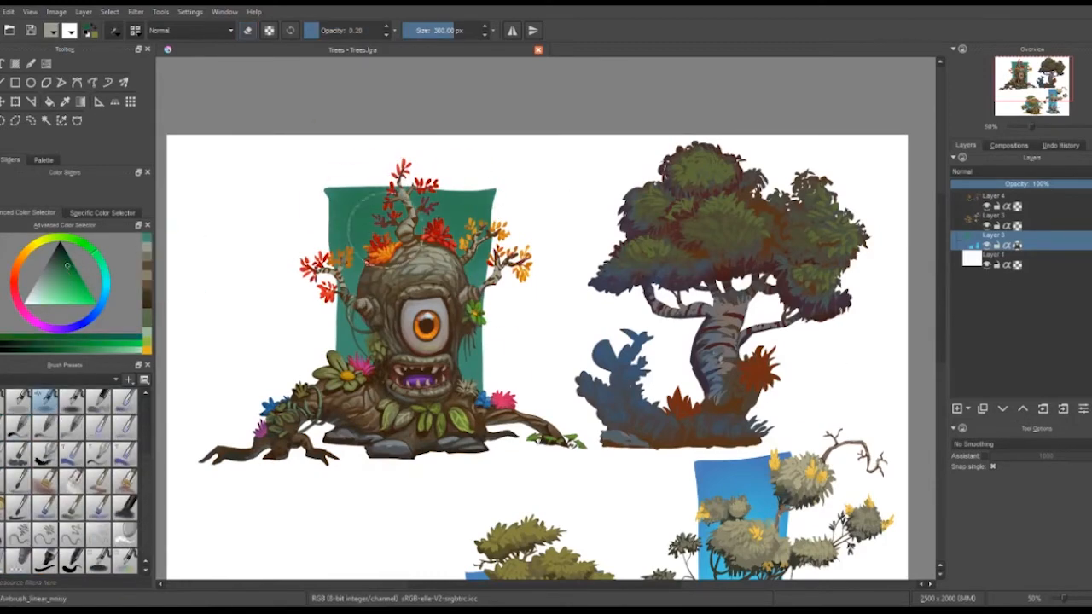
Rework the background rectangle into a soft light-teal gradient, undoing a trial stroke and changing to the Airbrush_linear preset
left_click(78, 242)
left_click(79, 293)
left_click_drag(345, 363, 478, 367)
key("ctrl+z")
left_click(101, 269)
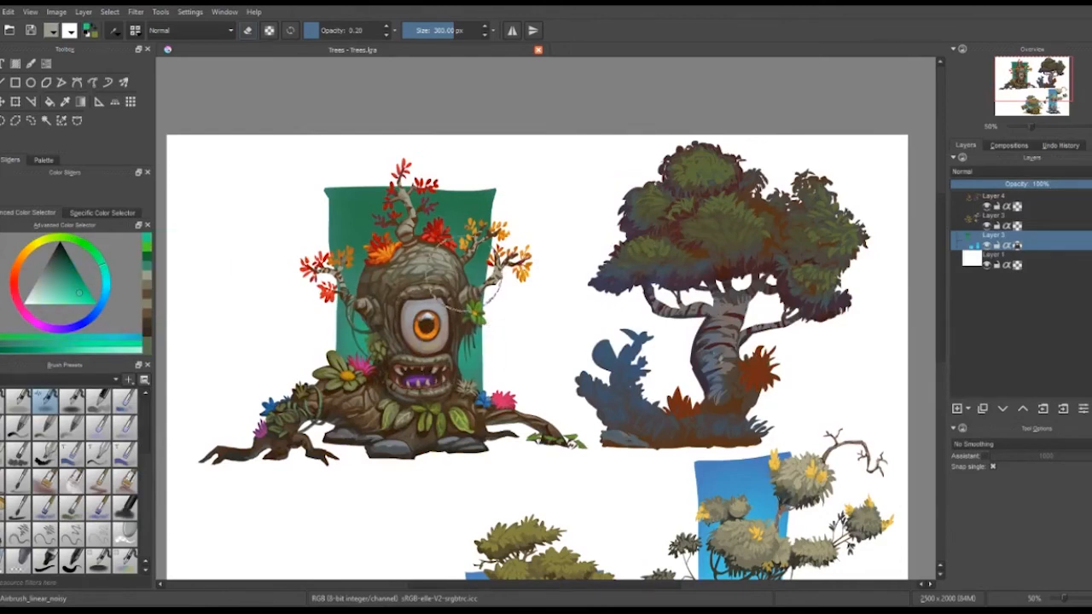
left_click(17, 401)
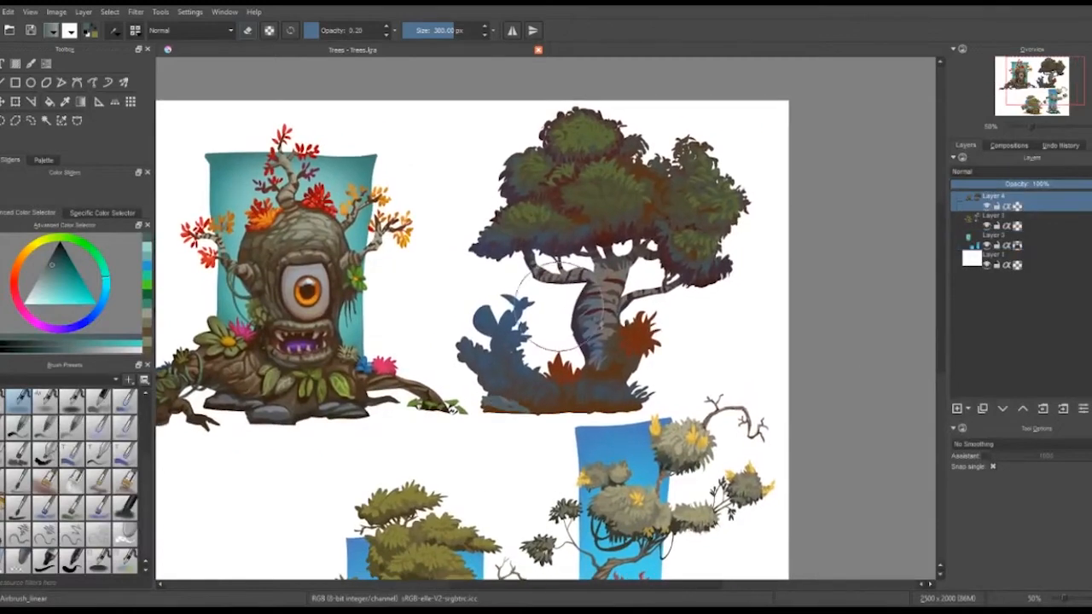
Airbrush dark reddish-brown and bluish shading over the large tree's canopy, trunk and undergrowth, using a smaller brush for the blue plant
mouse_move(516, 197)
left_mouse_down()
mouse_move(683, 256)
mouse_move(658, 134)
mouse_move(548, 207)
left_mouse_up()
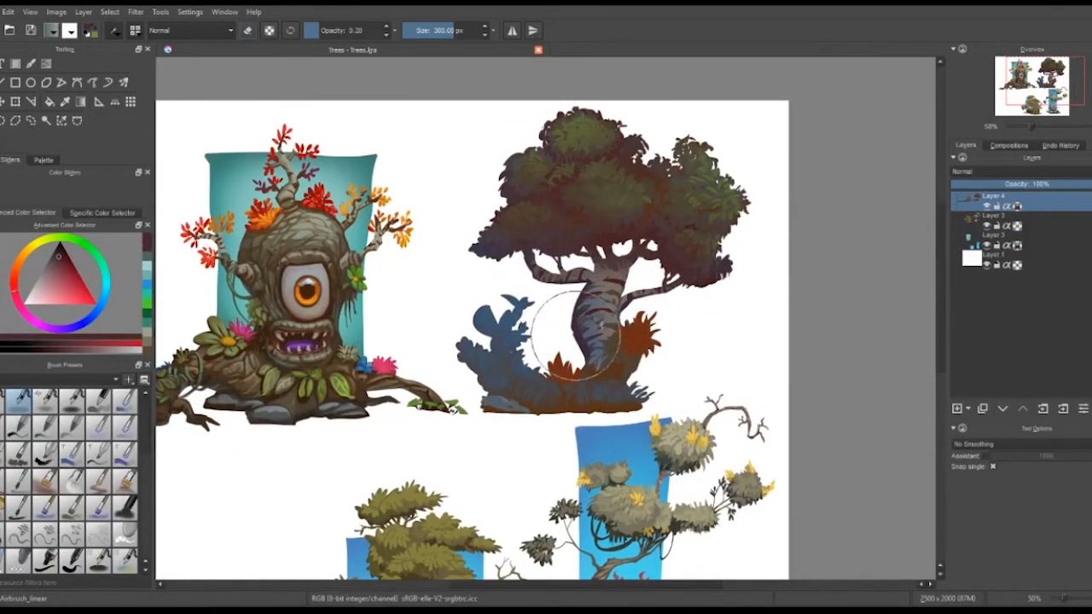
left_click_drag(575, 340, 588, 358)
left_click_drag(515, 432, 466, 425)
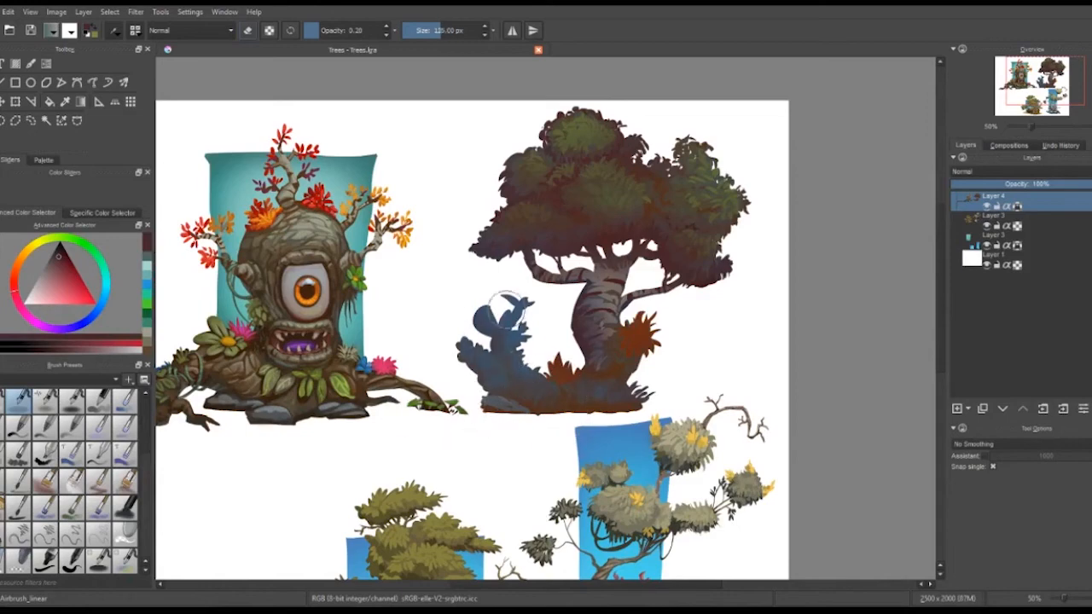
Erase parts of the blue plant and the red bush with the Shape_fill brush to carve branching, leafy silhouettes
key("slash")
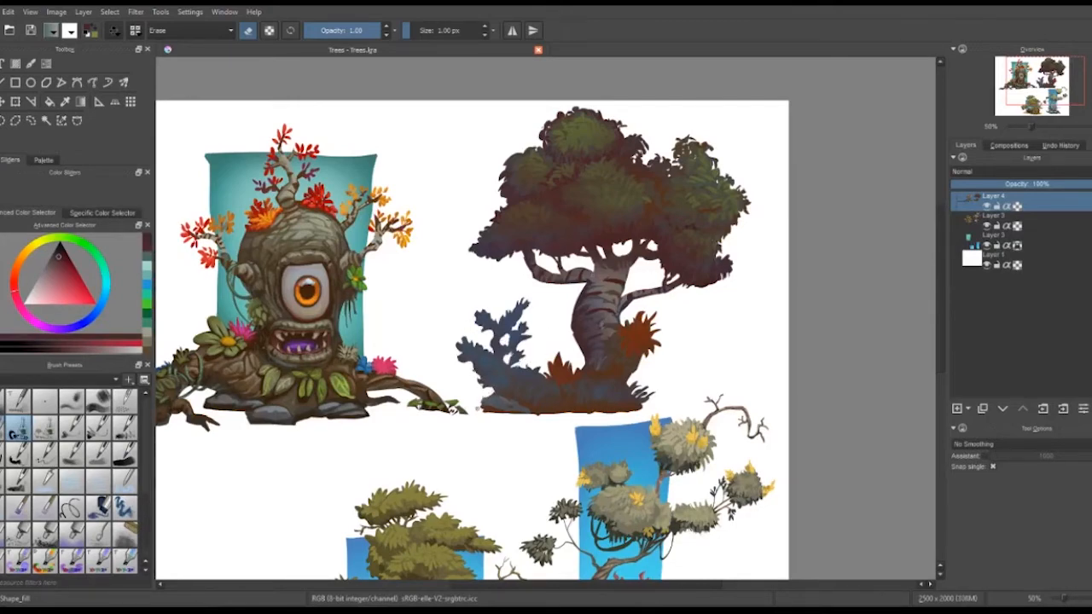
left_click_drag(586, 412, 527, 443)
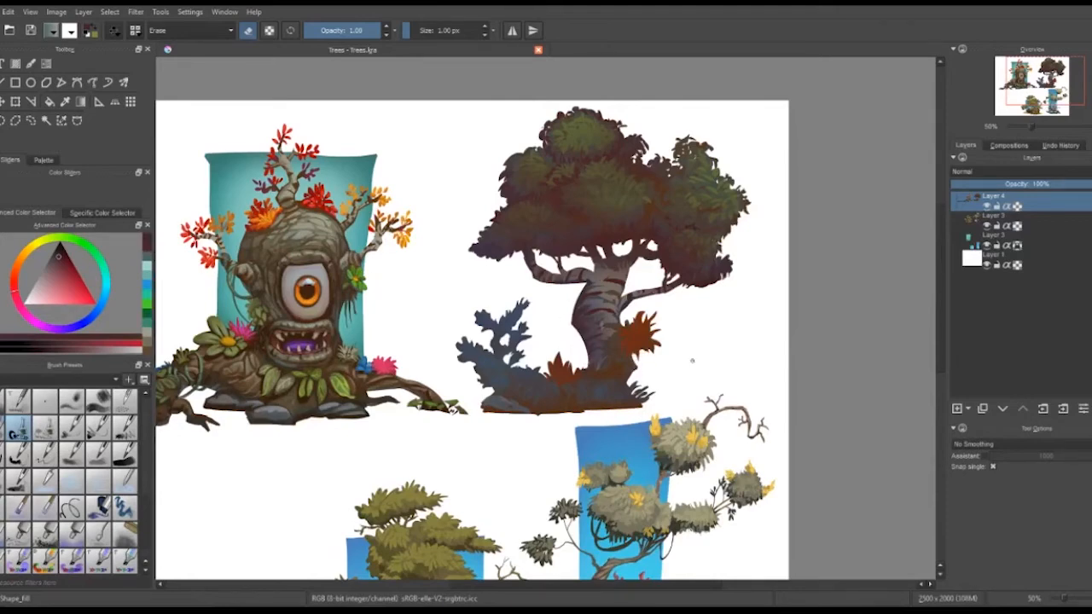
left_click_drag(654, 251, 758, 230)
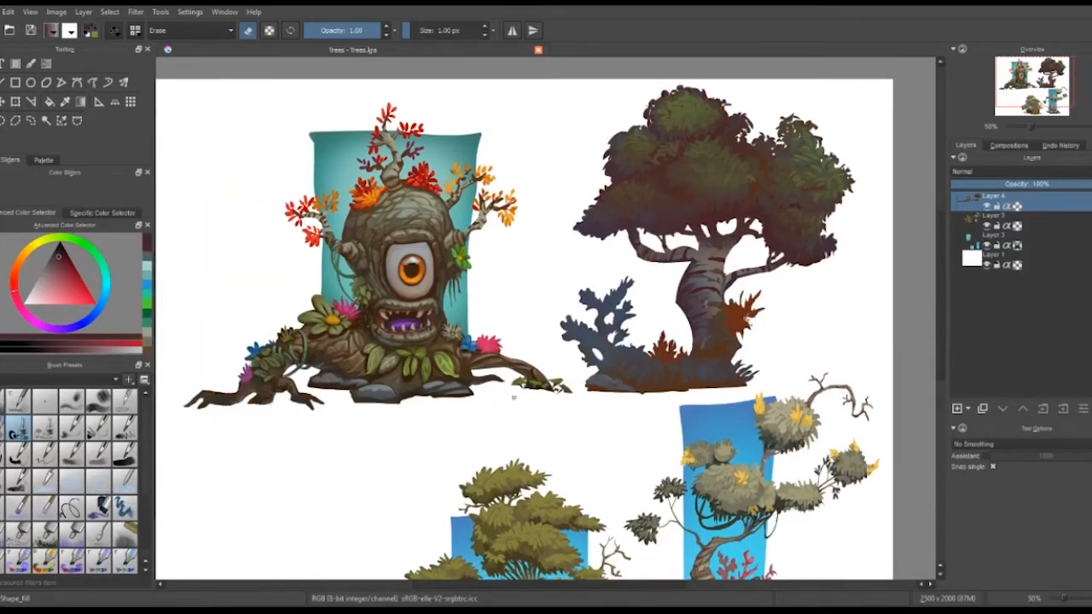
Turn off erasing and paint spiky green grass blades along the ground at the base of the large tree's trunk
key("e")
left_click_drag(95, 315, 73, 239)
left_click(60, 273)
left_click_drag(718, 374, 754, 355)
left_click_drag(736, 373, 762, 372)
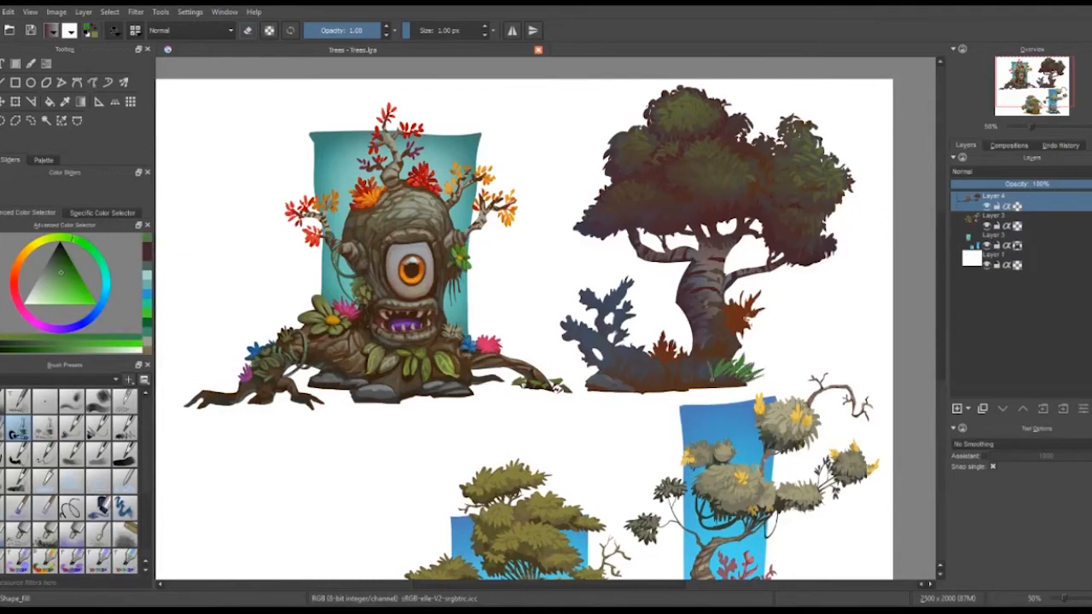
left_click_drag(685, 373, 663, 360)
mouse_move(685, 377)
left_mouse_down()
mouse_move(658, 372)
mouse_move(683, 380)
left_mouse_up()
left_click_drag(727, 374, 737, 381)
Paint bright red leaves on the bush beside the trunk and touch up the small reddish shrub
left_click(14, 277)
left_click(79, 282)
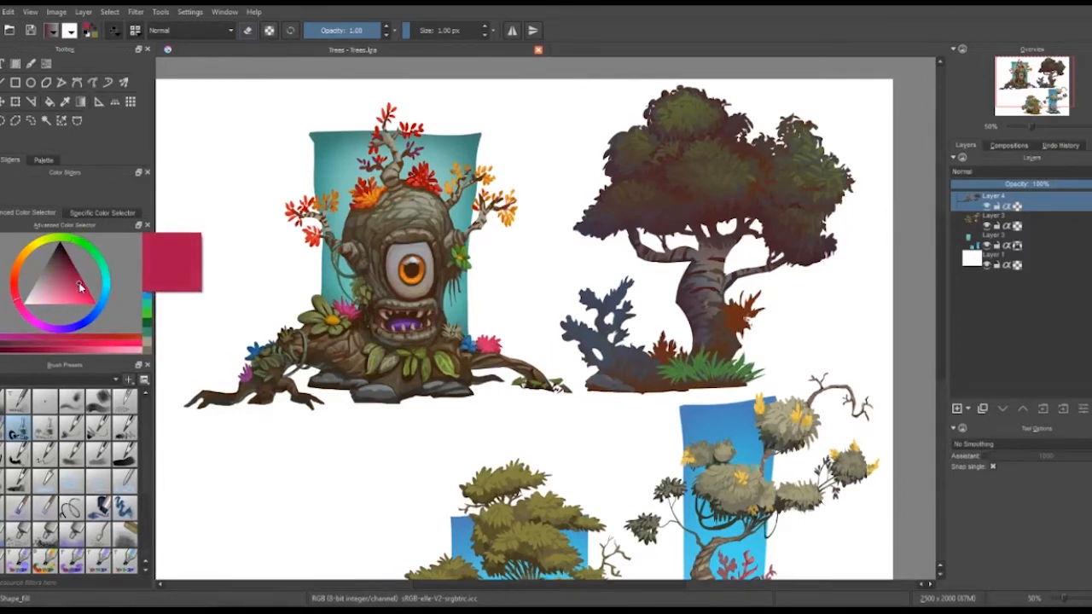
left_click(14, 283)
mouse_move(739, 306)
left_mouse_down()
mouse_move(735, 321)
mouse_move(751, 326)
mouse_move(752, 304)
left_mouse_up()
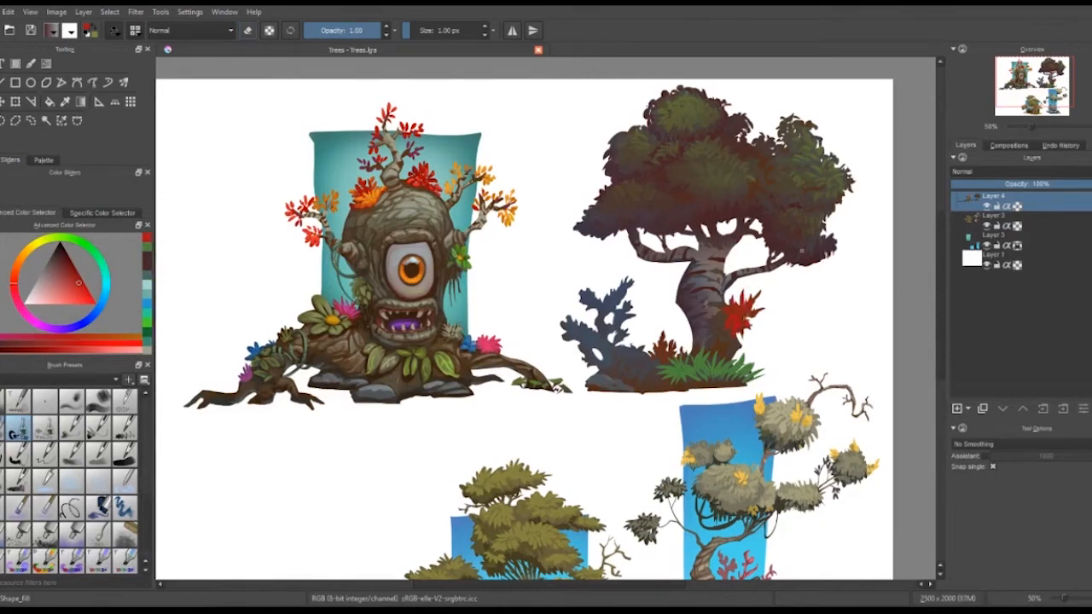
left_click_drag(660, 350, 652, 346)
Toggle the layer's alpha lock and paint the plant beside the large tree with saturated blue spiky leaves
left_click(103, 303)
left_click(1017, 206)
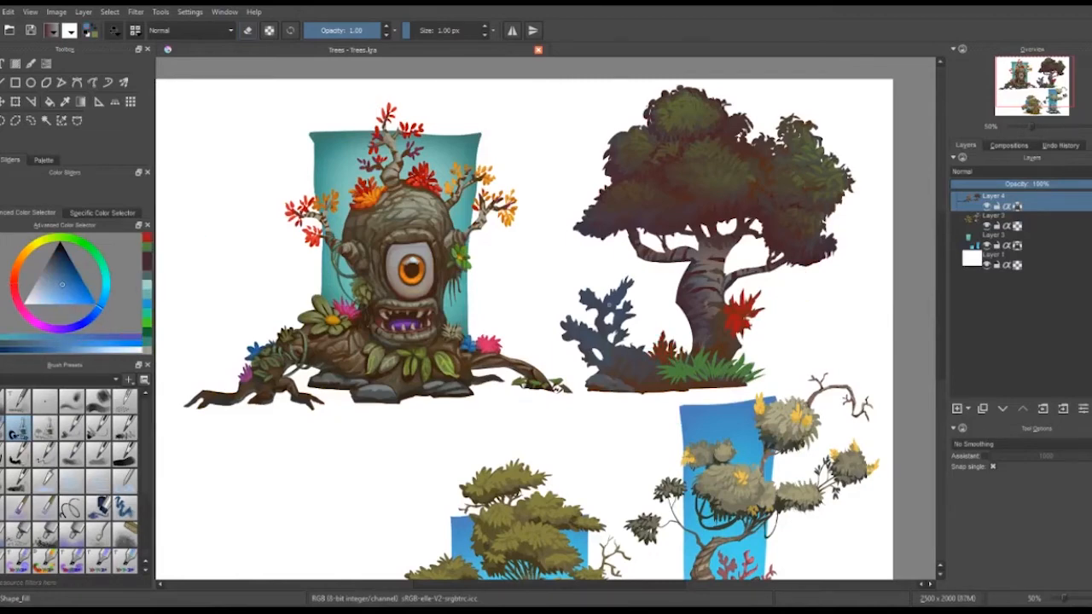
left_click_drag(613, 302, 625, 290)
left_click(62, 285)
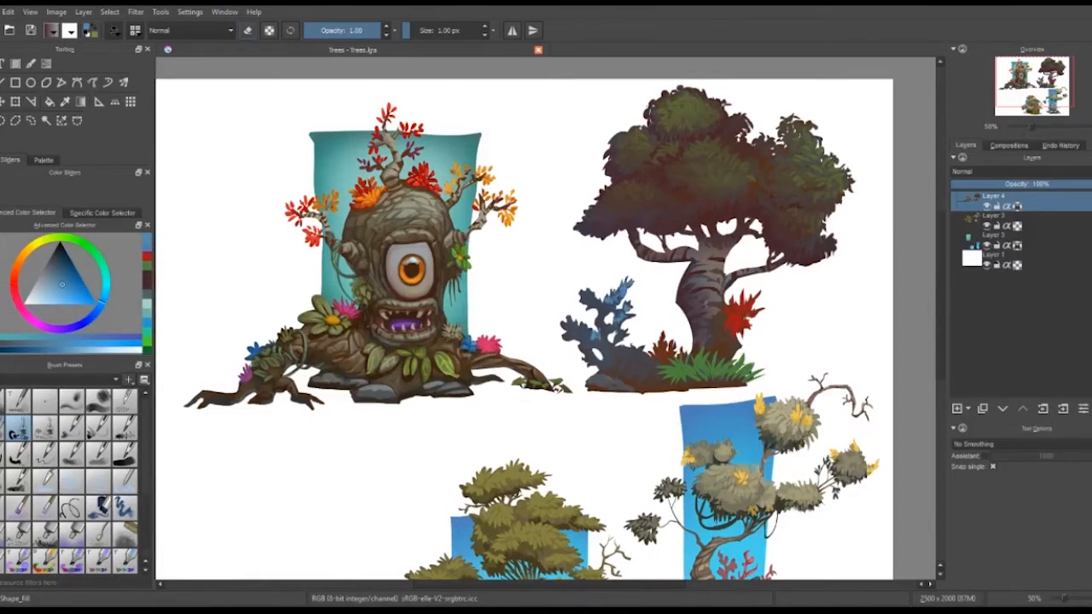
left_click(76, 281)
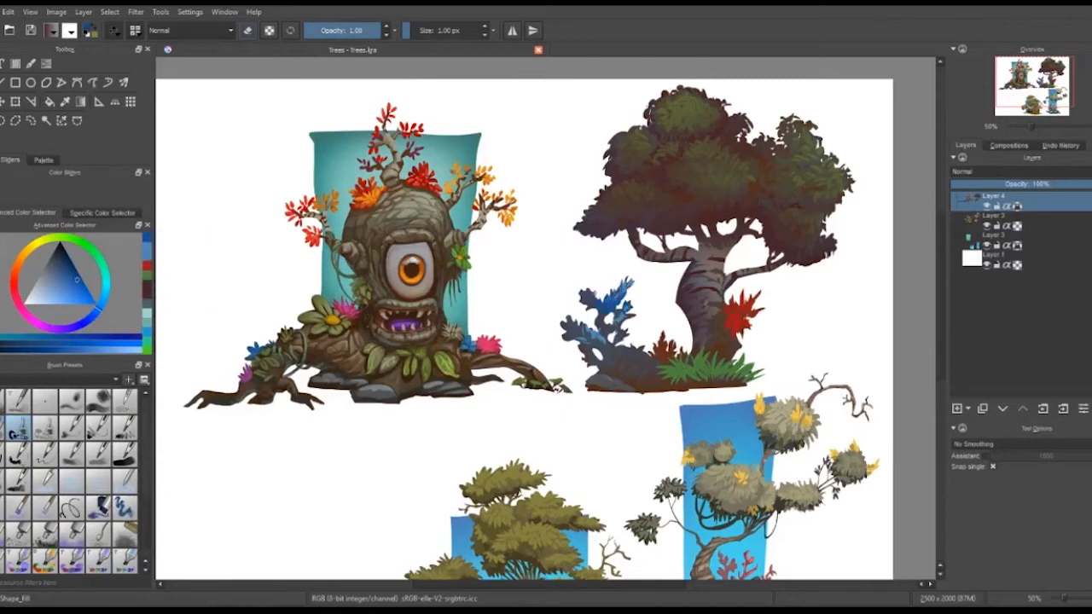
left_click_drag(594, 298, 573, 279)
mouse_move(582, 305)
left_mouse_down()
mouse_move(569, 295)
mouse_move(632, 272)
left_mouse_up()
left_click_drag(624, 293, 636, 279)
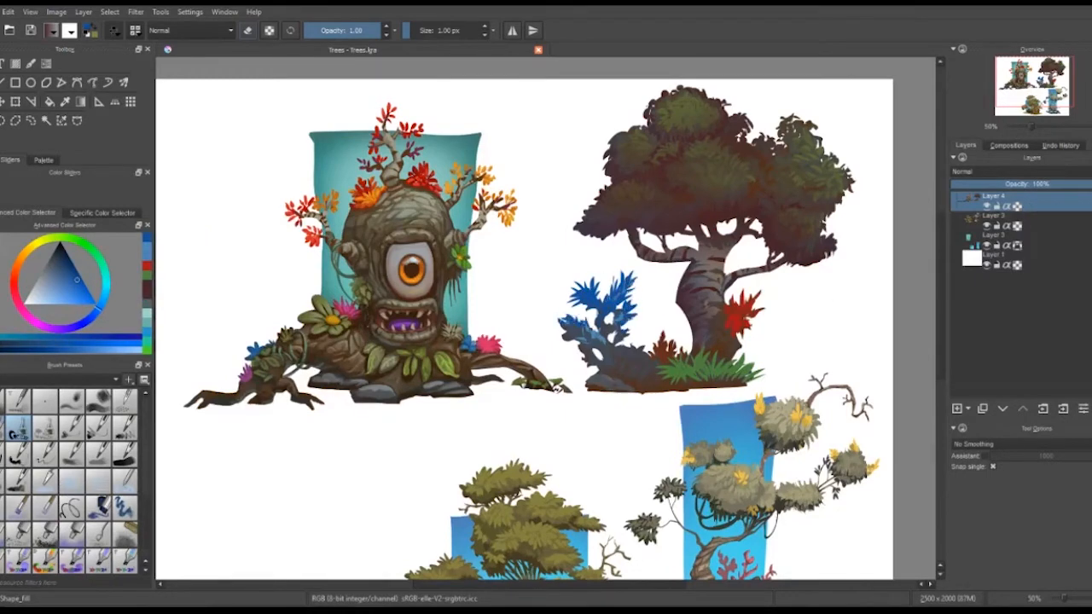
left_click_drag(576, 331, 556, 320)
Define the blue plant's lower stems and the top of the rock with light and dark blue tones sampled from them
left_click(599, 335, "ctrl")
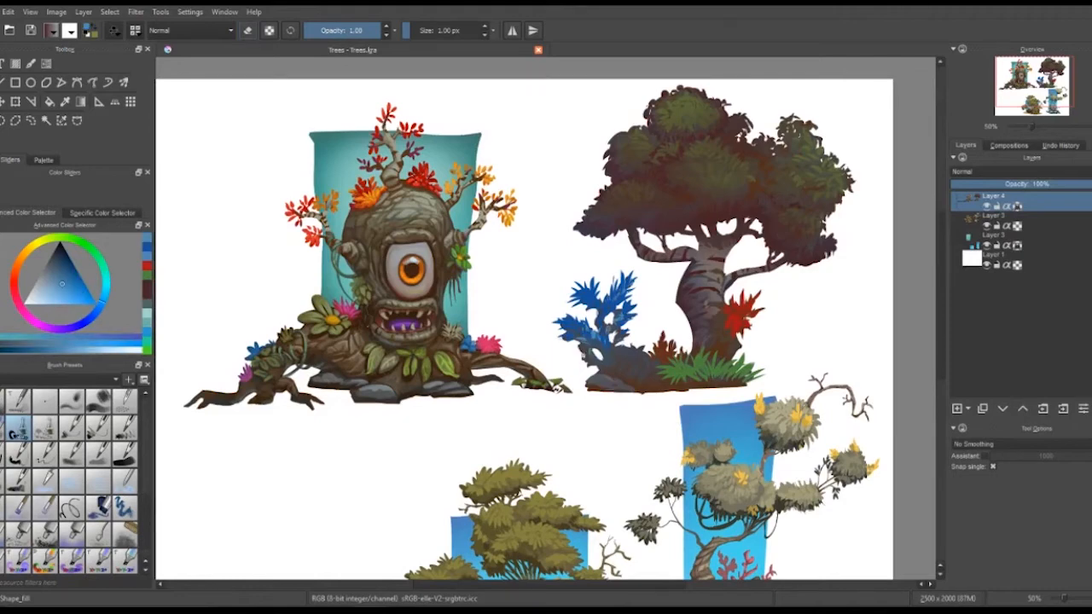
left_click(607, 348, "ctrl")
mouse_move(604, 361)
left_mouse_down()
mouse_move(622, 347)
mouse_move(602, 339)
mouse_move(616, 354)
mouse_move(607, 367)
mouse_move(616, 348)
mouse_move(595, 305)
mouse_move(602, 324)
mouse_move(632, 276)
mouse_move(609, 303)
left_mouse_up()
left_click(611, 353, "ctrl")
left_click(625, 354, "ctrl")
left_click(621, 352, "ctrl")
left_click(636, 355, "ctrl")
left_click(608, 338, "ctrl")
left_click(616, 349, "ctrl")
left_click(608, 350, "ctrl")
left_click(611, 337, "ctrl")
Refine the blue plant's upper branches and leaves with sampled darker blues
left_click(591, 304, "ctrl")
left_click(599, 314, "ctrl")
left_click(603, 314, "ctrl")
left_click(623, 289, "ctrl")
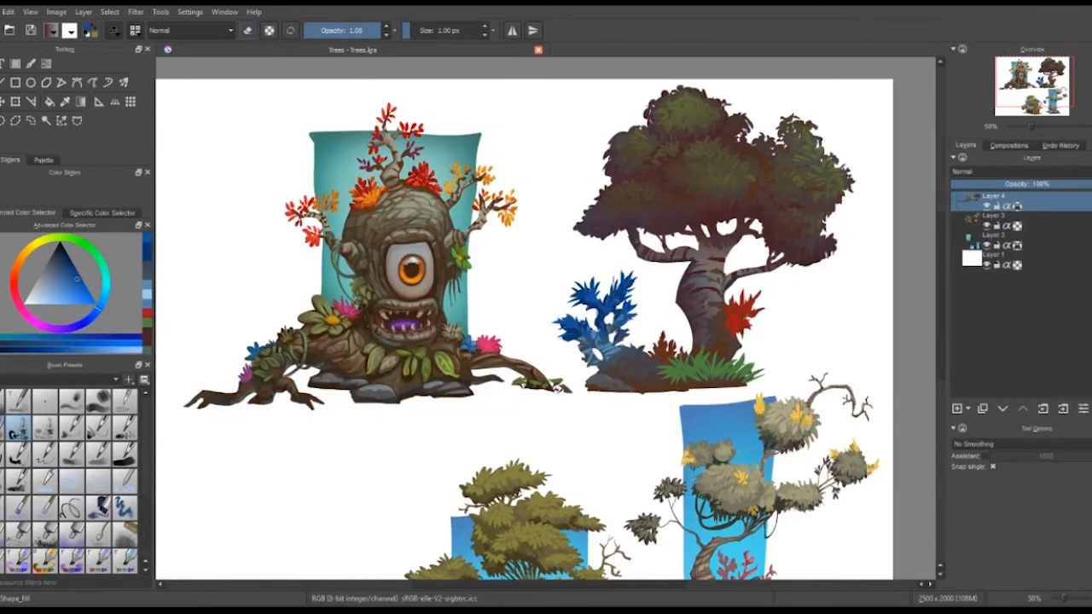
Shape the rock beside the blue plant with sampled blue-grey and brown tones
left_click(612, 339, "ctrl")
left_click(620, 351, "ctrl")
left_click(607, 379, "ctrl")
mouse_move(614, 349)
left_mouse_down()
mouse_move(653, 363)
mouse_move(625, 362)
mouse_move(633, 380)
mouse_move(744, 385)
left_mouse_up()
left_click(47, 272)
left_click(684, 356, "ctrl")
left_click(644, 357, "ctrl")
Paint a thin ochre strip along the front edge of the ground below the grass
left_click(22, 256)
left_click(66, 268)
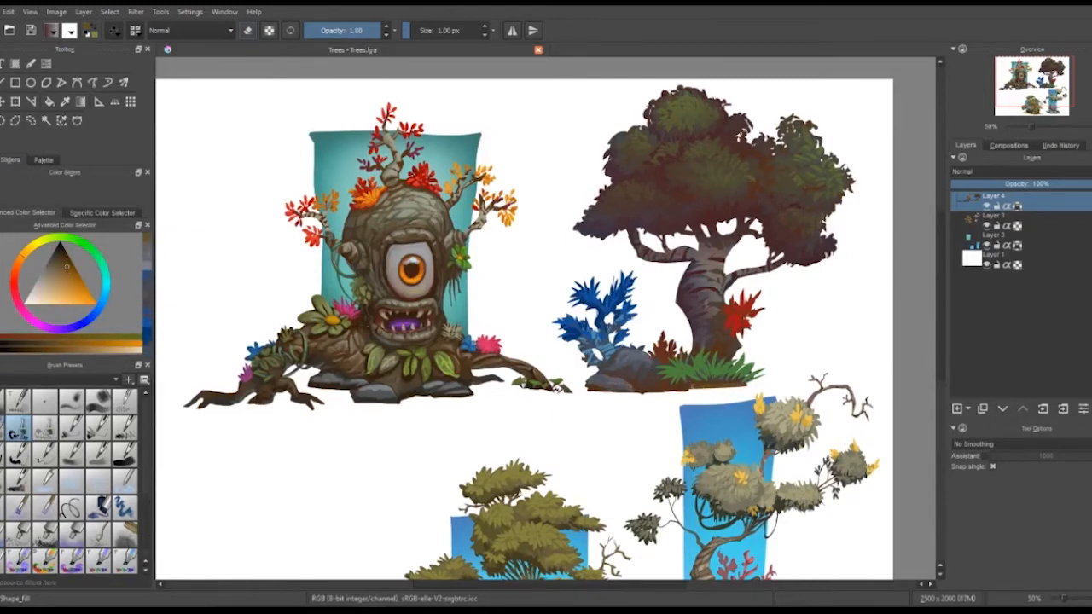
left_click_drag(658, 388, 727, 391)
Paint yellow leaf strokes on the large tree's top and central foliage clusters
left_click(37, 243)
left_click(76, 278)
left_click_drag(722, 148, 726, 156)
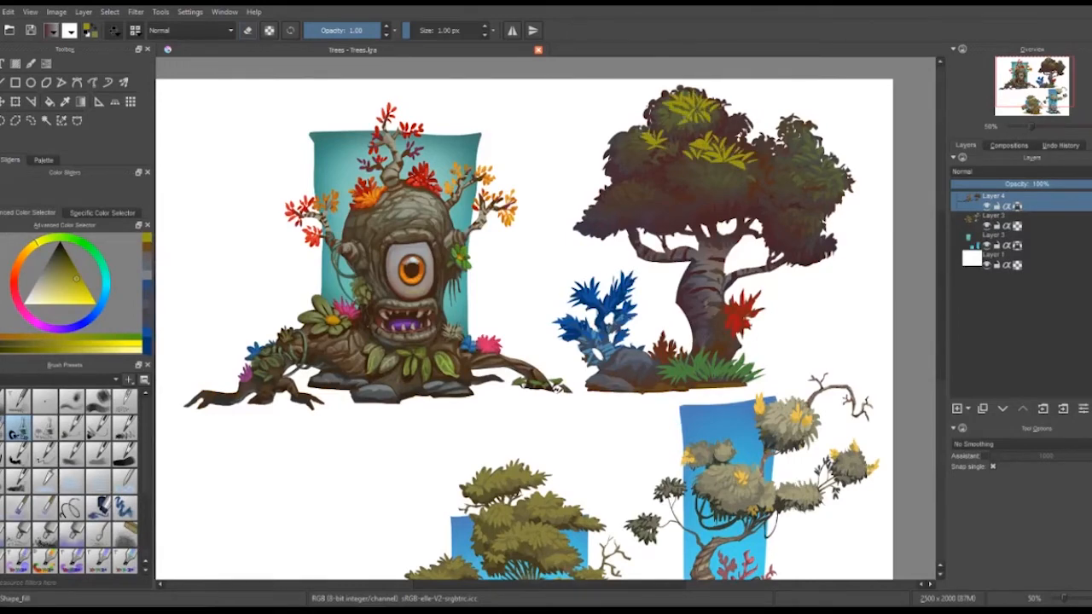
left_click_drag(685, 117, 673, 122)
mouse_move(713, 108)
left_mouse_down()
mouse_move(747, 132)
mouse_move(731, 169)
left_mouse_up()
Add yellow-green leaves around the yellow highlights and darker green leaves on the canopy's left cluster
left_click(46, 240)
left_click(69, 273)
mouse_move(688, 158)
left_mouse_down()
mouse_move(674, 162)
mouse_move(760, 176)
left_mouse_up()
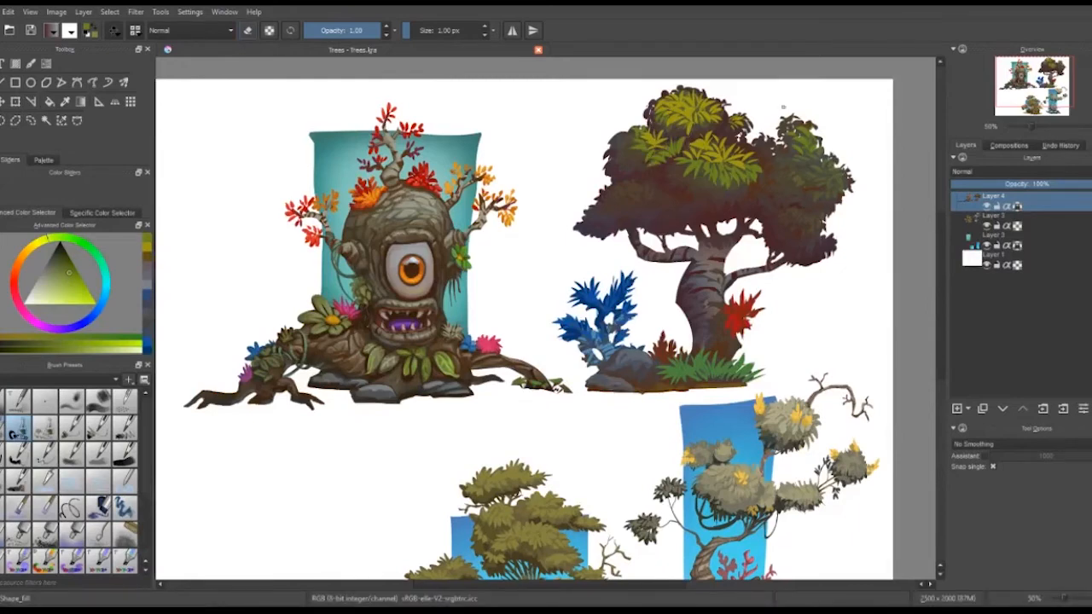
left_click(57, 238)
left_click(68, 265)
left_click_drag(635, 159, 627, 165)
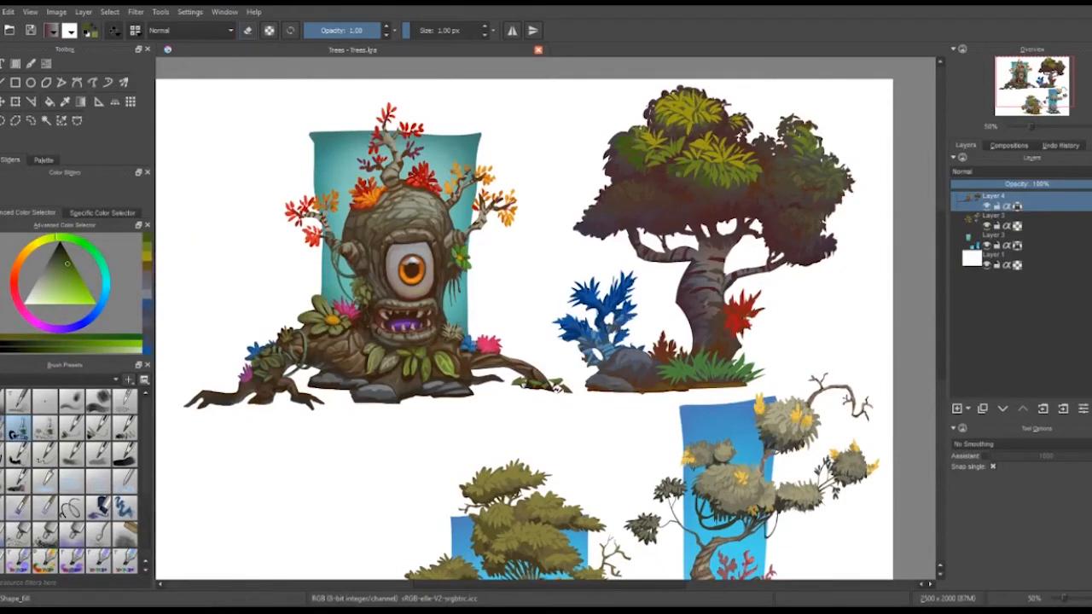
Paint green and yellow leaves on the canopy's right cluster and refine them with sampled dark tones
mouse_move(791, 206)
left_mouse_down()
mouse_move(815, 194)
mouse_move(807, 178)
mouse_move(801, 203)
mouse_move(791, 183)
mouse_move(787, 192)
mouse_move(837, 174)
left_mouse_up()
left_click(803, 202, "ctrl")
left_click_drag(811, 158, 804, 148)
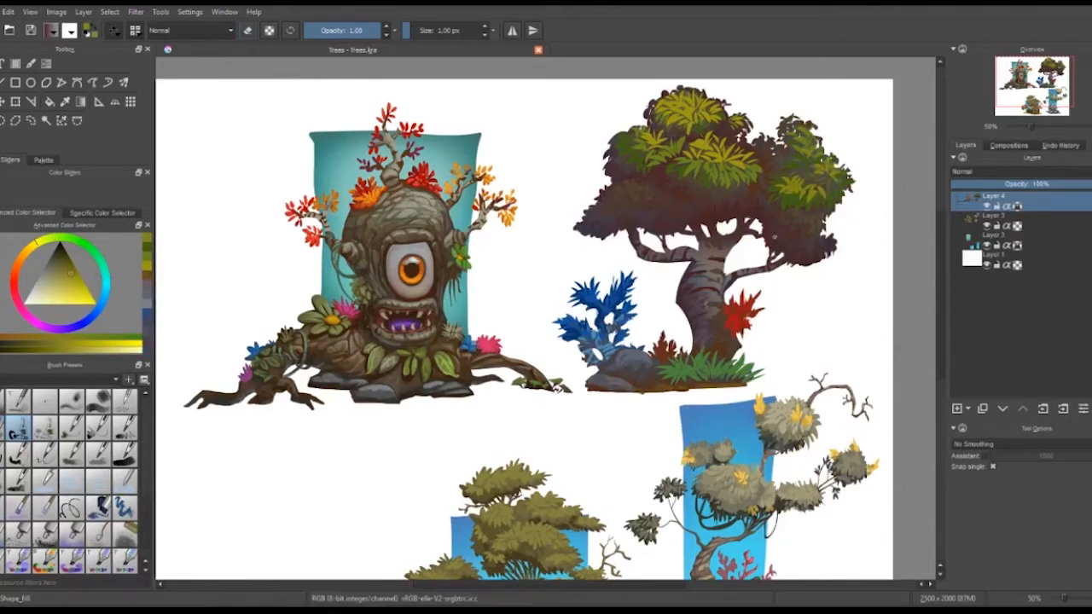
left_click(841, 252, "ctrl")
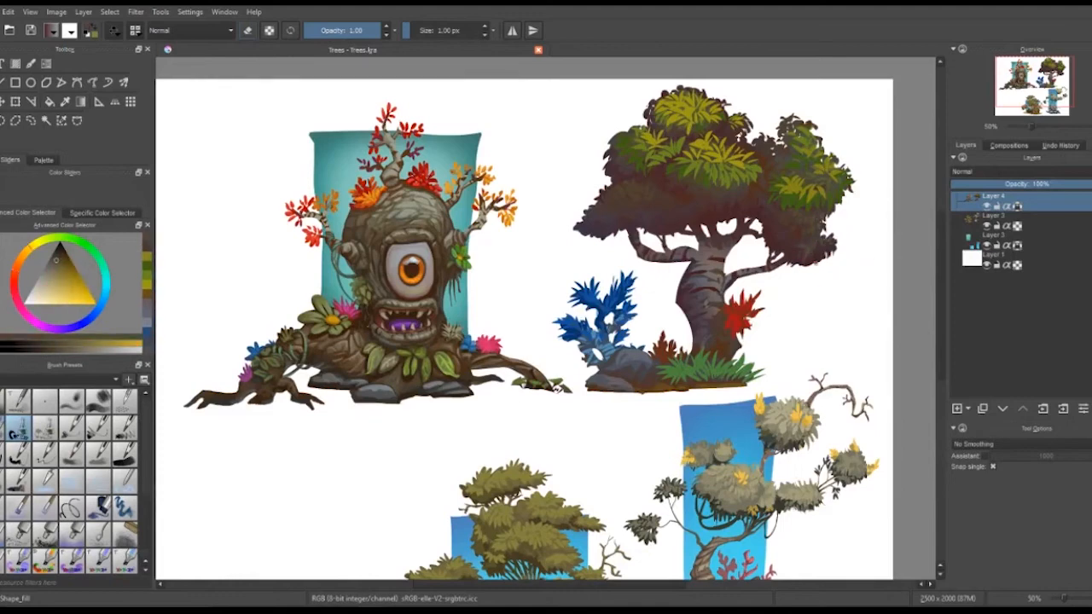
left_click(793, 170, "ctrl")
left_click(800, 203, "ctrl")
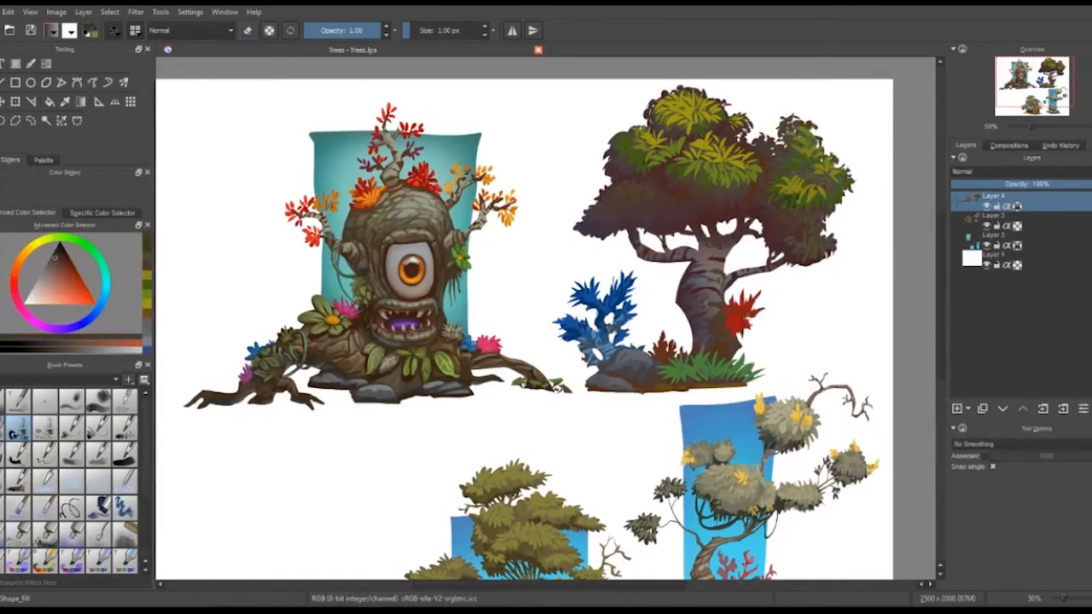
Paint muted green leaves on the canopy's lower-left cluster and add further sampled yellow leaves toward the lower right
left_click(632, 151, "ctrl")
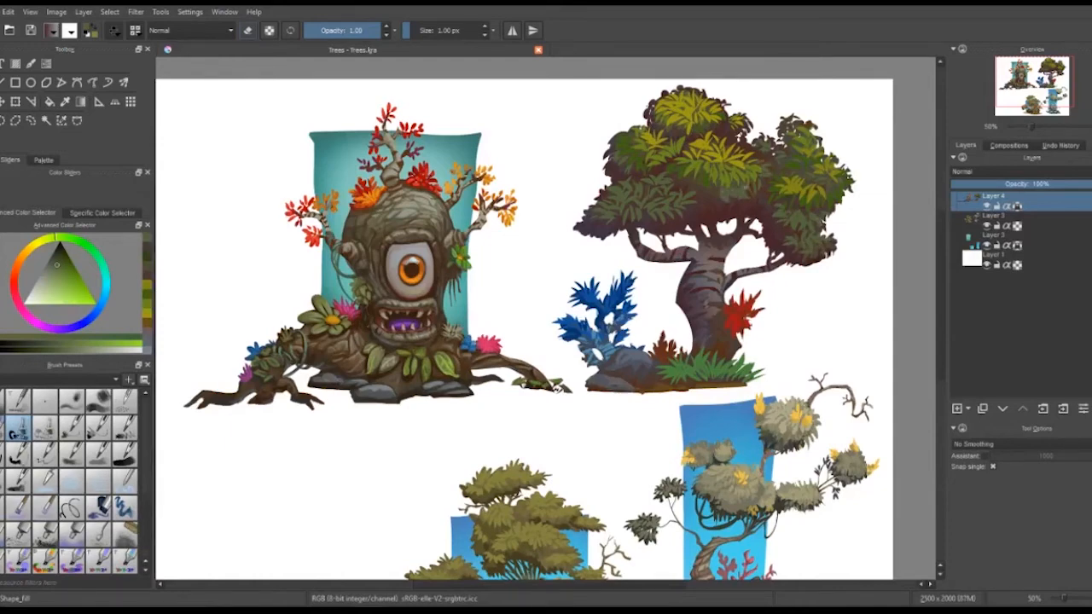
left_click(702, 166, "ctrl")
mouse_move(712, 184)
left_mouse_down()
mouse_move(706, 195)
mouse_move(647, 185)
mouse_move(638, 194)
left_mouse_up()
mouse_move(634, 176)
left_mouse_down()
mouse_move(624, 190)
mouse_move(626, 181)
left_mouse_up()
left_click(670, 153, "ctrl")
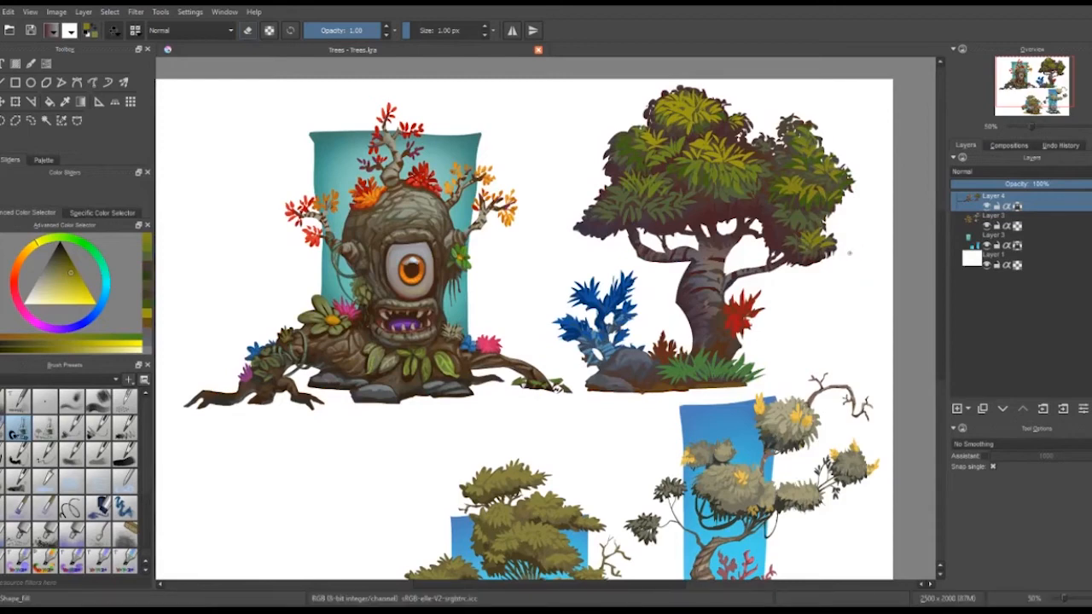
Switch to the Airbrush_linear preset, airbrush a sampled yellow-green over the canopy and undo the last stroke
key("slash")
left_click(701, 128, "ctrl")
mouse_move(689, 135)
left_mouse_down()
mouse_move(792, 165)
mouse_move(744, 155)
left_mouse_up()
key("ctrl+z")
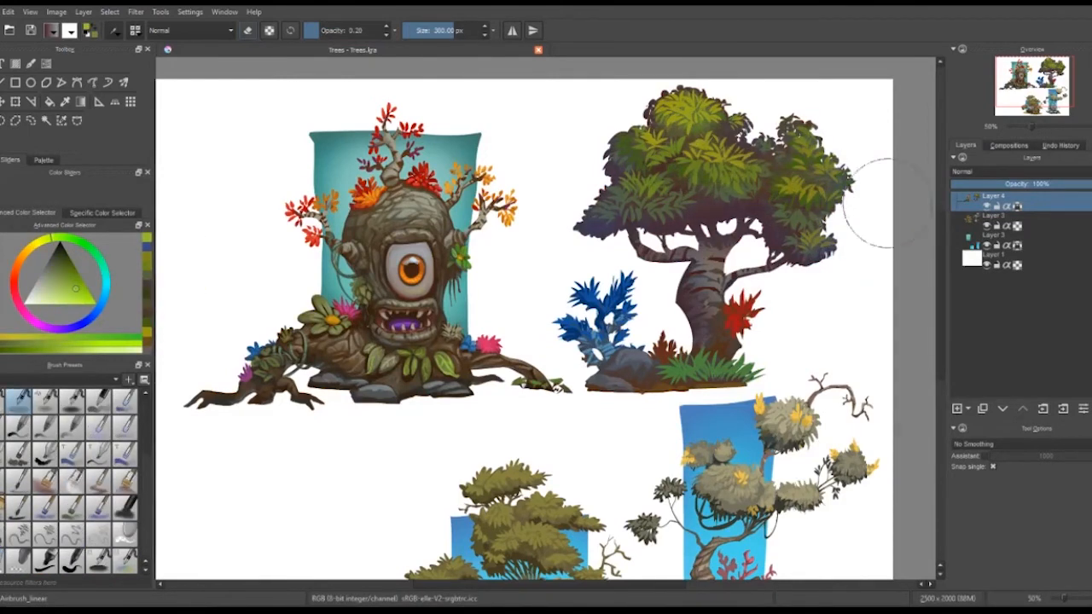
Airbrush a sampled reddish brown onto the canopy's right underside, and over the trunk with a smaller brush
left_click(667, 350, "ctrl")
left_click_drag(840, 256, 827, 250)
key("bracketleft")
key("bracketleft")
key("bracketleft")
key("bracketleft")
key("bracketleft")
key("bracketleft")
key("bracketleft")
key("bracketleft")
key("bracketleft")
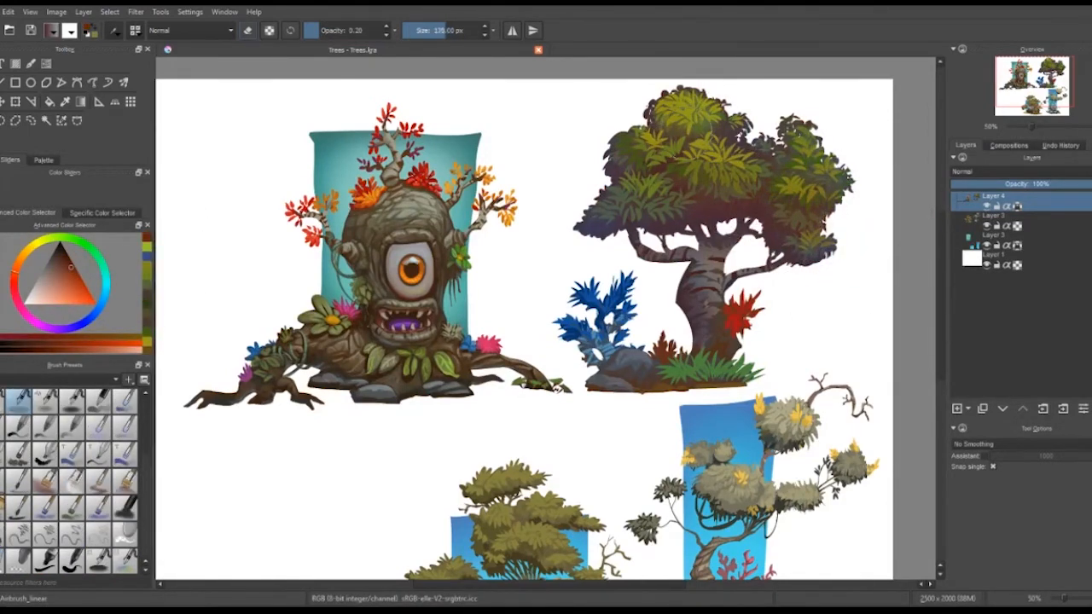
left_click_drag(732, 261, 687, 292)
Reduce the airbrush to 73 px and add an orange glow to the red bush beside the trunk
key("bracketleft")
key("bracketleft")
key("bracketleft")
key("bracketleft")
key("bracketleft")
key("bracketleft")
key("bracketleft")
key("bracketleft")
key("bracketleft")
key("bracketleft")
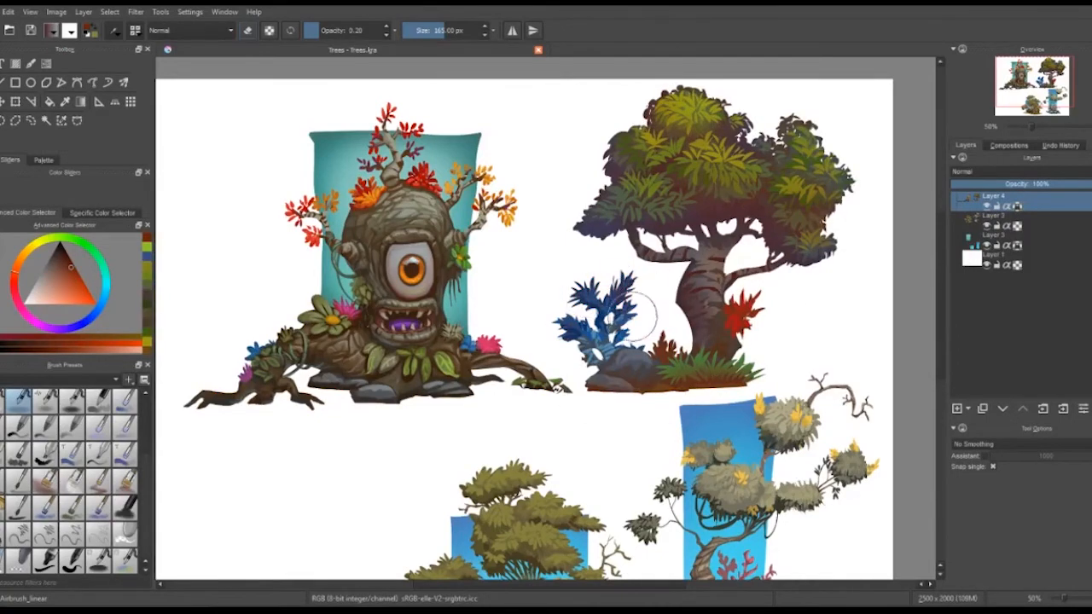
left_click(86, 300)
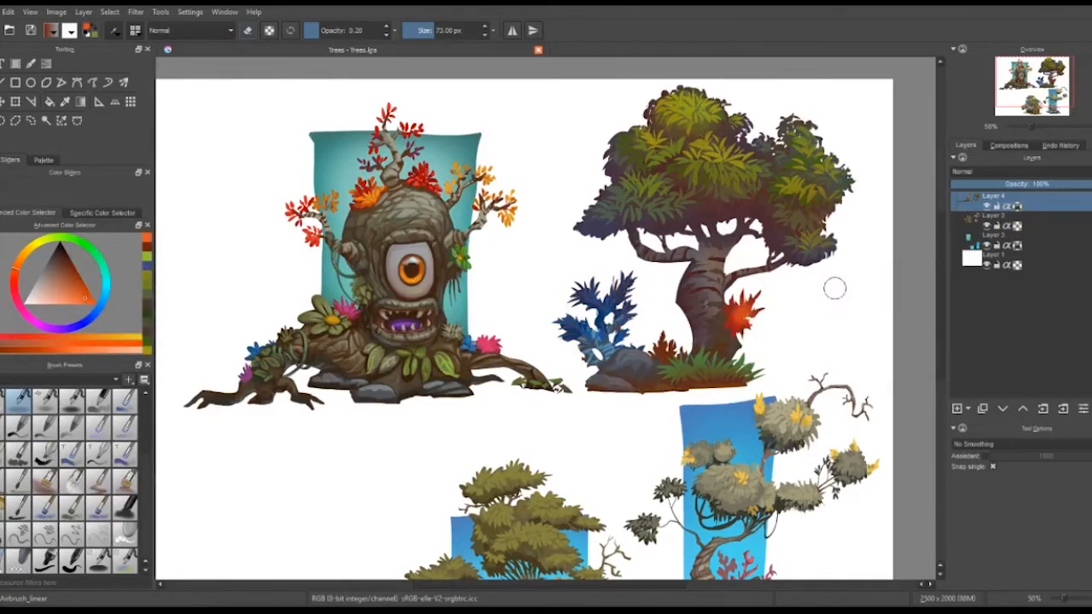
left_click(712, 311, "ctrl")
mouse_move(713, 312)
left_mouse_down()
mouse_move(703, 271)
mouse_move(710, 329)
left_mouse_up()
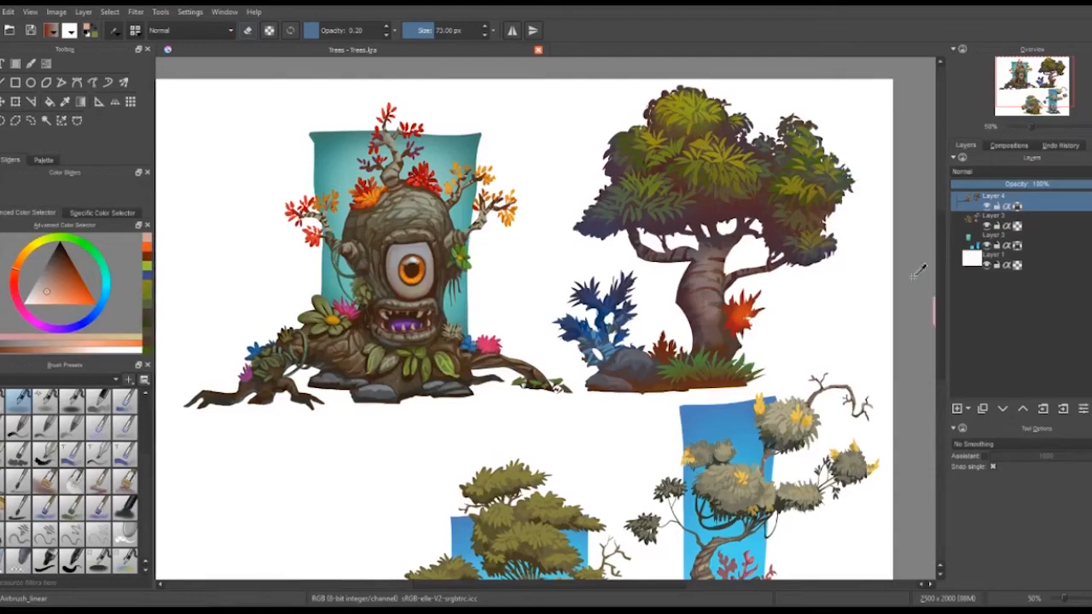
key("ctrl+z")
Switch to the Layout_oval brush and paint pale pinkish bark highlights down the large tree's trunk
left_click_drag(146, 439, 146, 508)
scroll(147, 508, "down", 5)
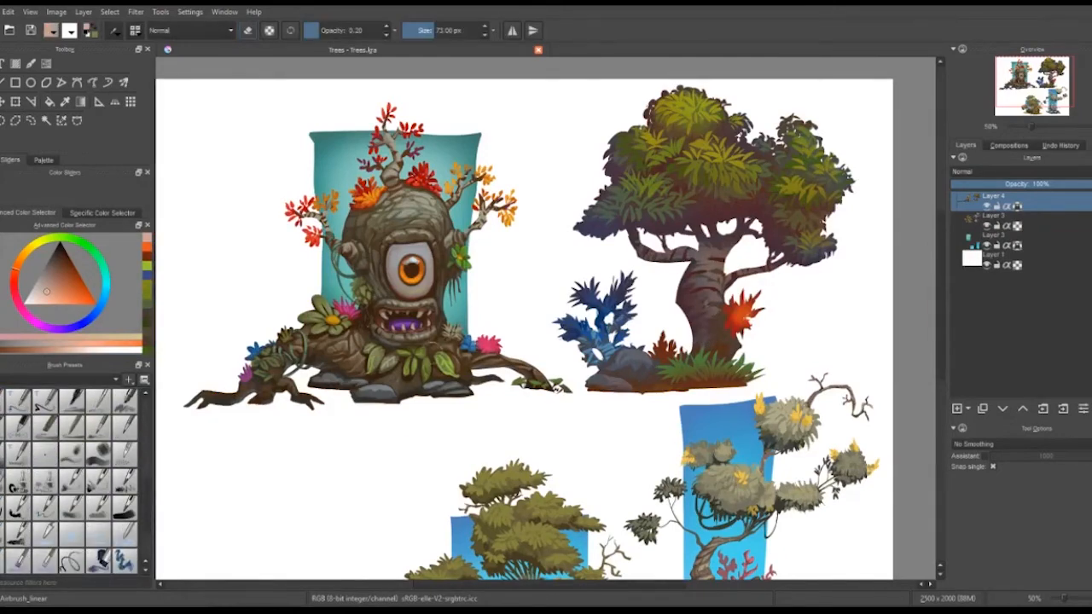
scroll(146, 507, "up", 2)
left_click(124, 421)
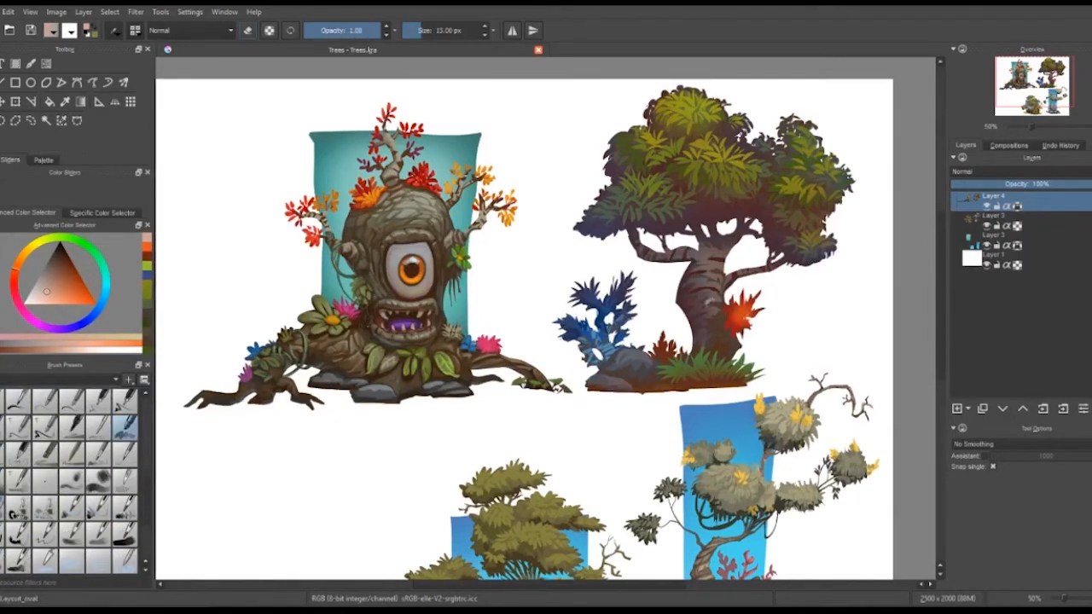
key("slash")
left_click_drag(713, 301, 710, 295)
left_click(98, 429)
left_click(124, 429)
mouse_move(720, 254)
left_mouse_down()
mouse_move(799, 252)
mouse_move(735, 341)
mouse_move(722, 334)
mouse_move(727, 346)
mouse_move(725, 313)
mouse_move(732, 356)
left_mouse_up()
Reduce the brush to 20 px and detail the trunk's lower right side with sampled brown tones
key("bracketleft")
key("bracketleft")
key("bracketleft")
left_click(727, 348, "ctrl")
left_click(726, 346, "ctrl")
left_click(727, 343, "ctrl")
left_click(727, 348, "ctrl")
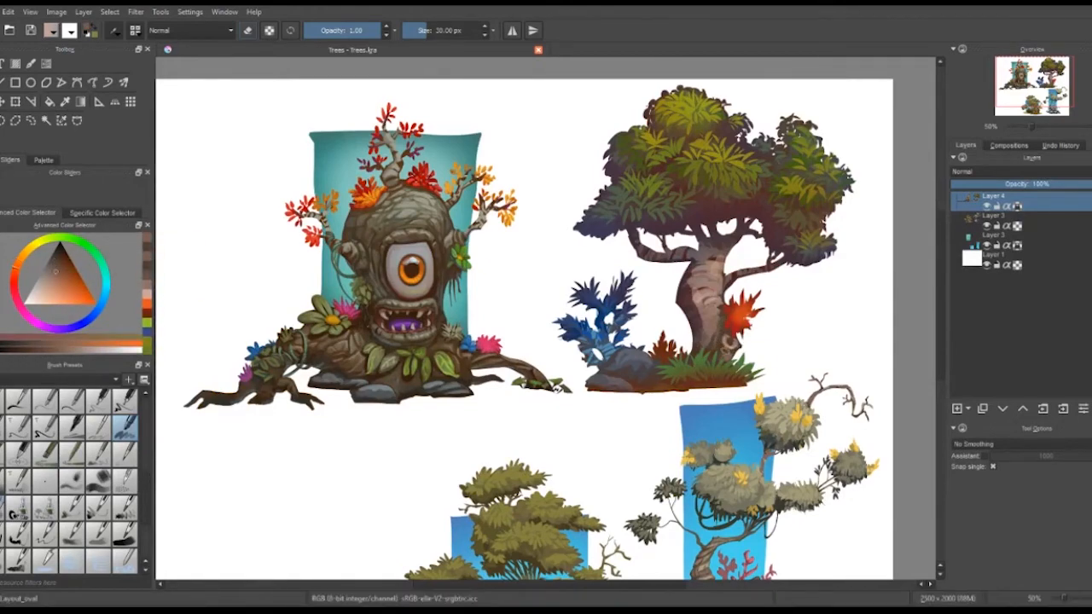
Blend sampled reddish browns around the knot and up the lower right side of the large tree's trunk
left_click(726, 345, "ctrl")
left_click(728, 344, "ctrl")
left_click(723, 338, "ctrl")
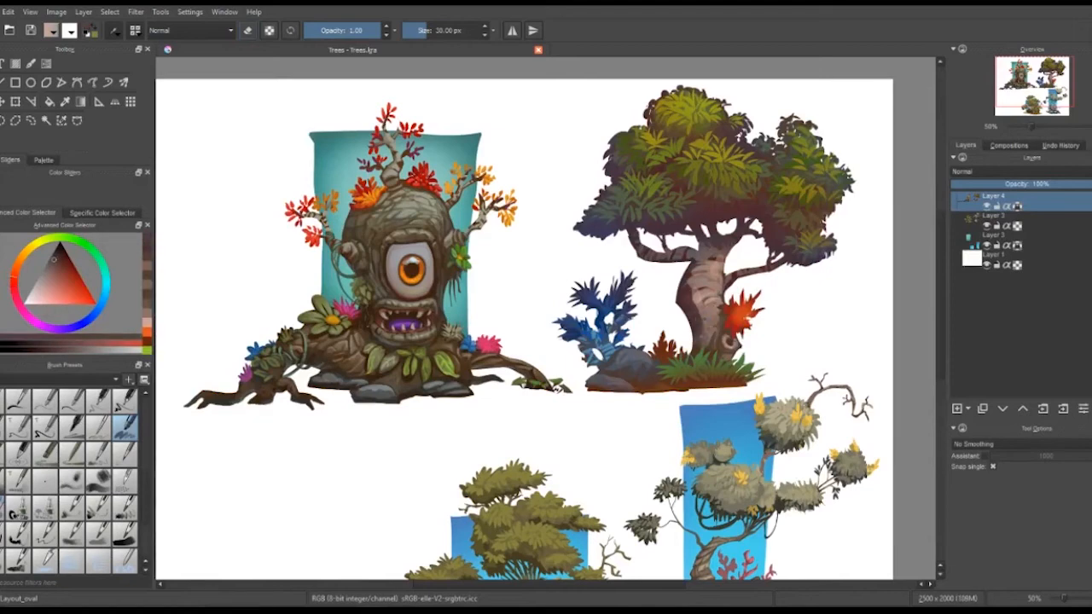
left_click(722, 334, "ctrl")
left_click(719, 330, "ctrl")
left_click_drag(719, 328, 720, 334)
left_click(718, 328, "ctrl")
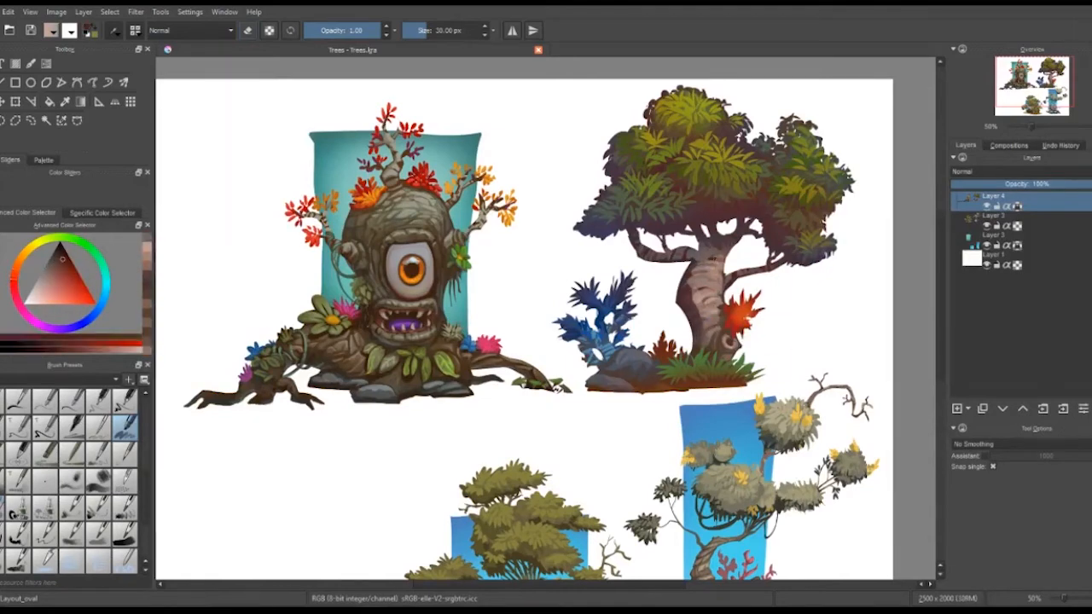
left_click(718, 322, "ctrl")
left_click(717, 321, "ctrl")
left_click(717, 316, "ctrl")
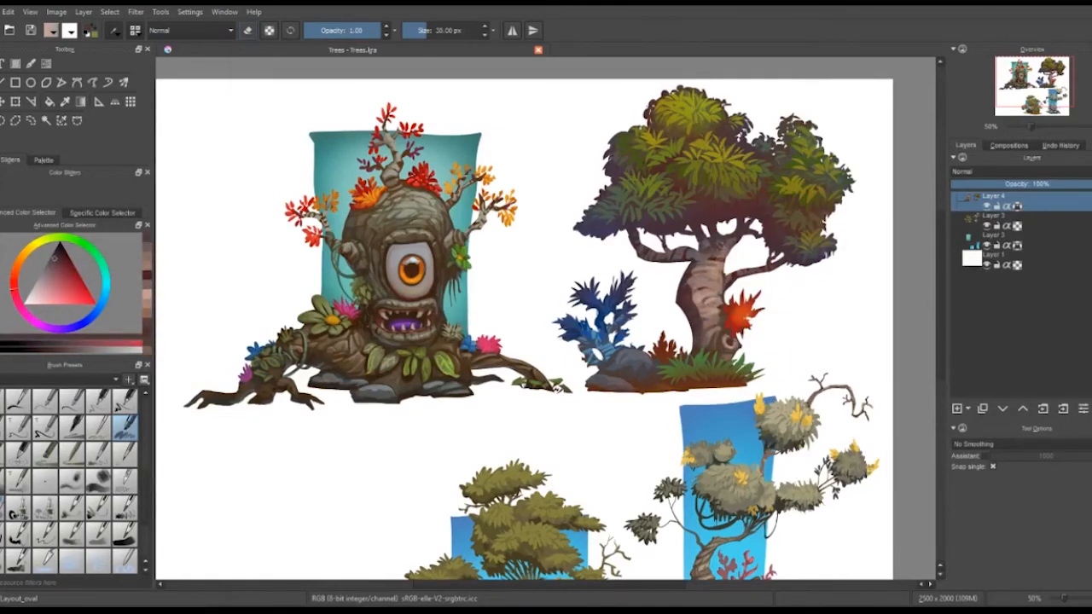
Shade the top of the trunk below the branch fork with dark tones sampled from the bark and canopy
left_click(735, 239, "ctrl")
left_click_drag(701, 256, 698, 262)
left_click(716, 216, "ctrl")
left_click(700, 258, "ctrl")
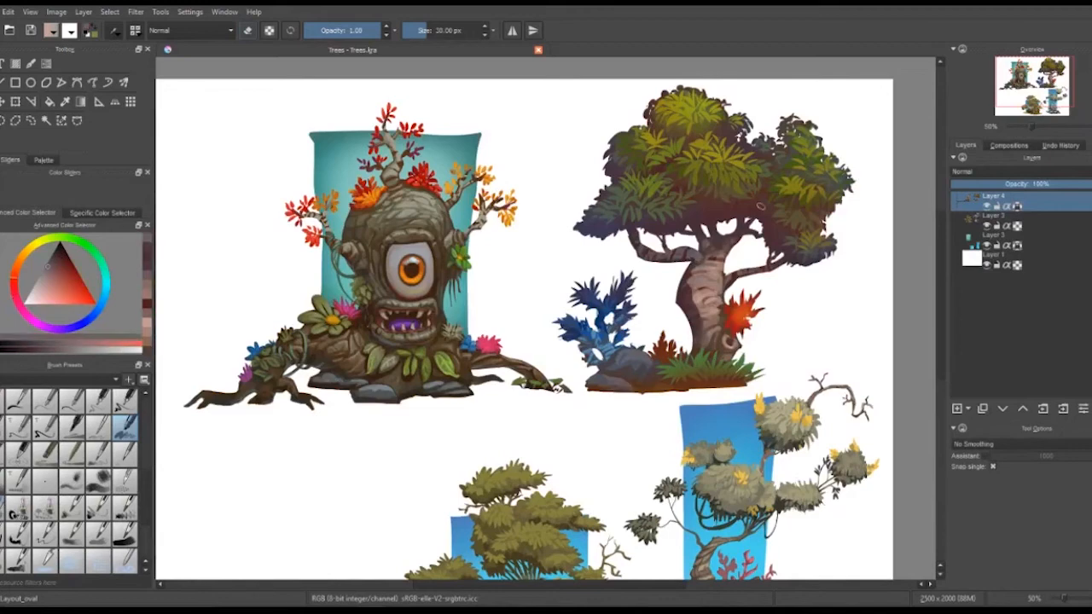
left_click(719, 254, "ctrl")
left_click(717, 228, "ctrl")
Streak the right half of the trunk with sampled browns and a muted greyish blue
left_click_drag(739, 231, 689, 334)
left_click(712, 271, "ctrl")
left_click(721, 260, "ctrl")
left_click(722, 271, "ctrl")
left_click(741, 295, "ctrl")
left_click(73, 329)
left_click(48, 273)
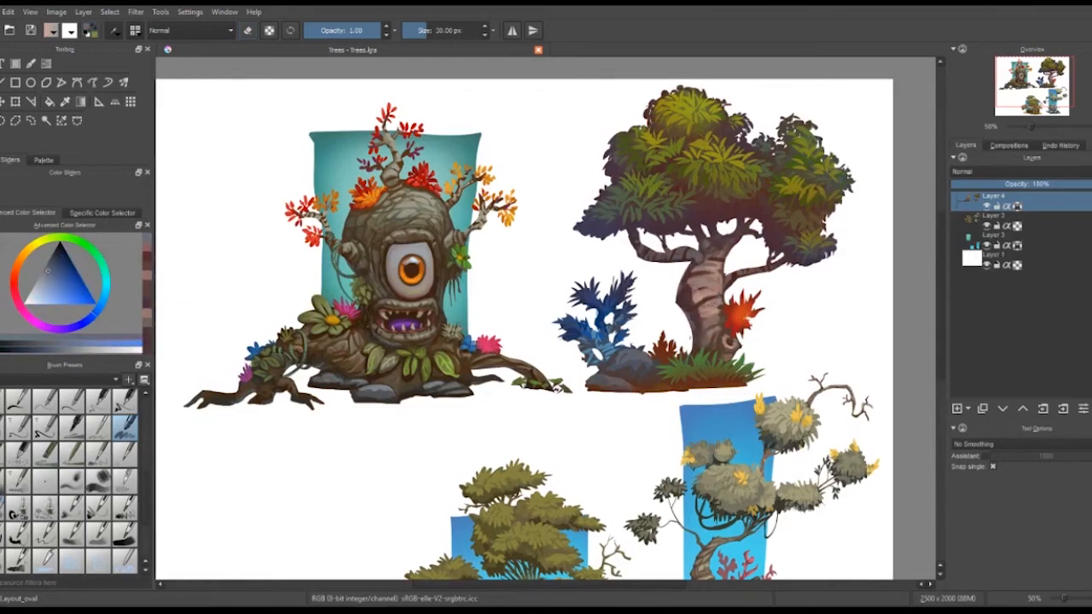
Paint dark reddish stripes across the trunk's middle and lighter orange-brown strokes below the branch fork
left_click(714, 219, "ctrl")
left_click_drag(698, 290, 713, 291)
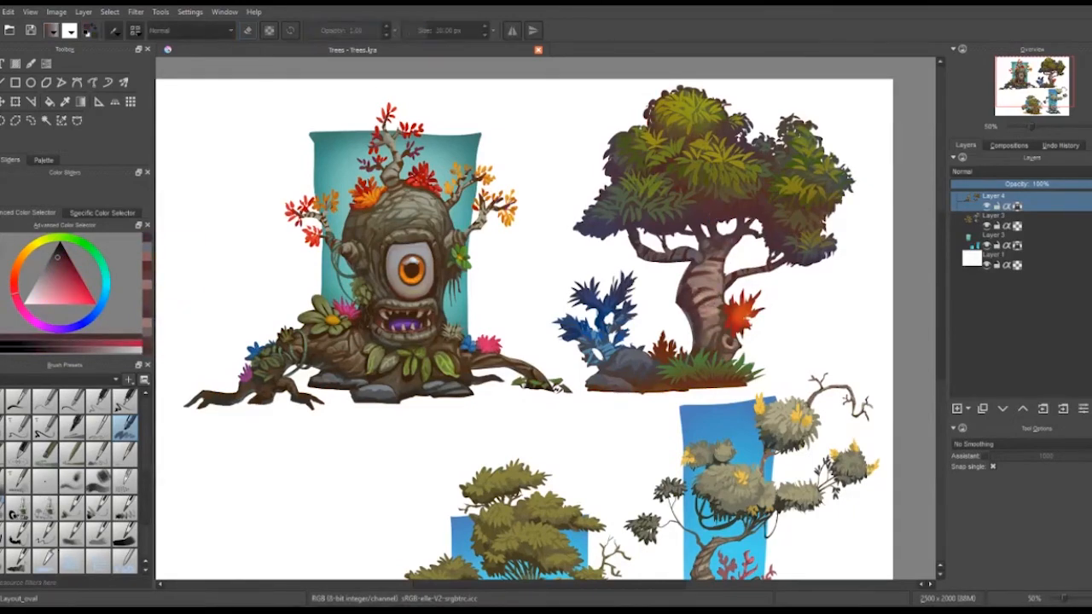
left_click(706, 270, "ctrl")
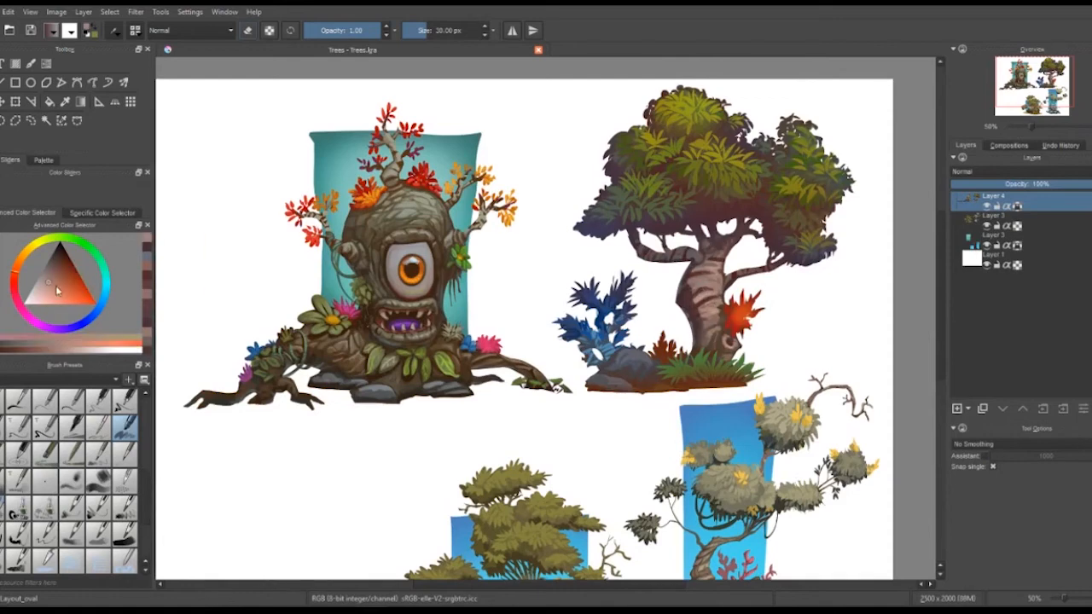
left_click(18, 264)
left_click_drag(694, 242, 705, 235)
left_click_drag(703, 297, 717, 308)
left_click(738, 339, "ctrl")
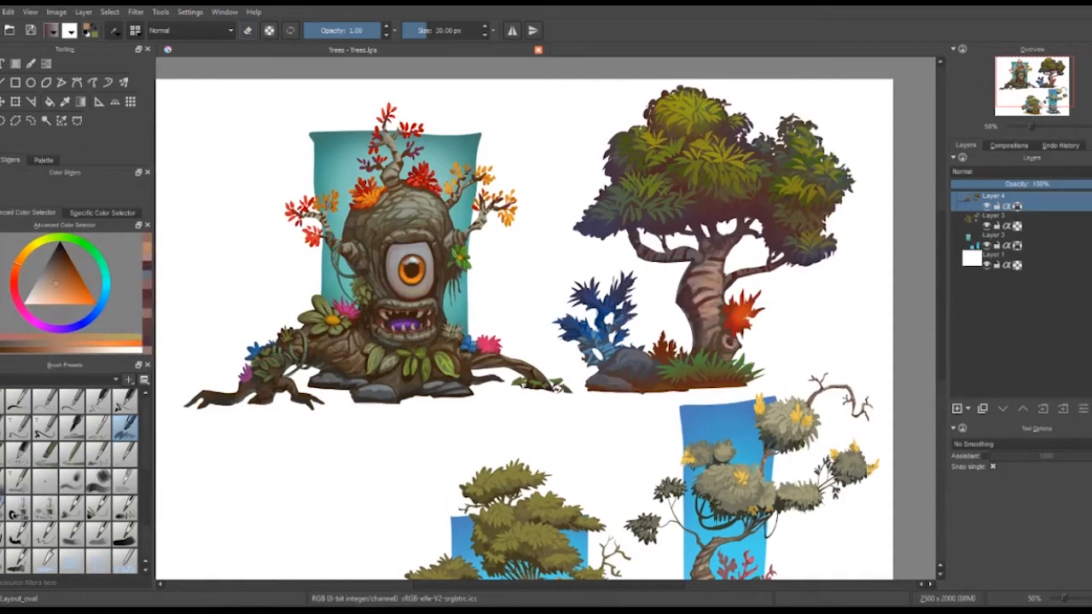
Refine the bark bands on the left side of the trunk with sampled dark and light browns
left_click(715, 283, "ctrl")
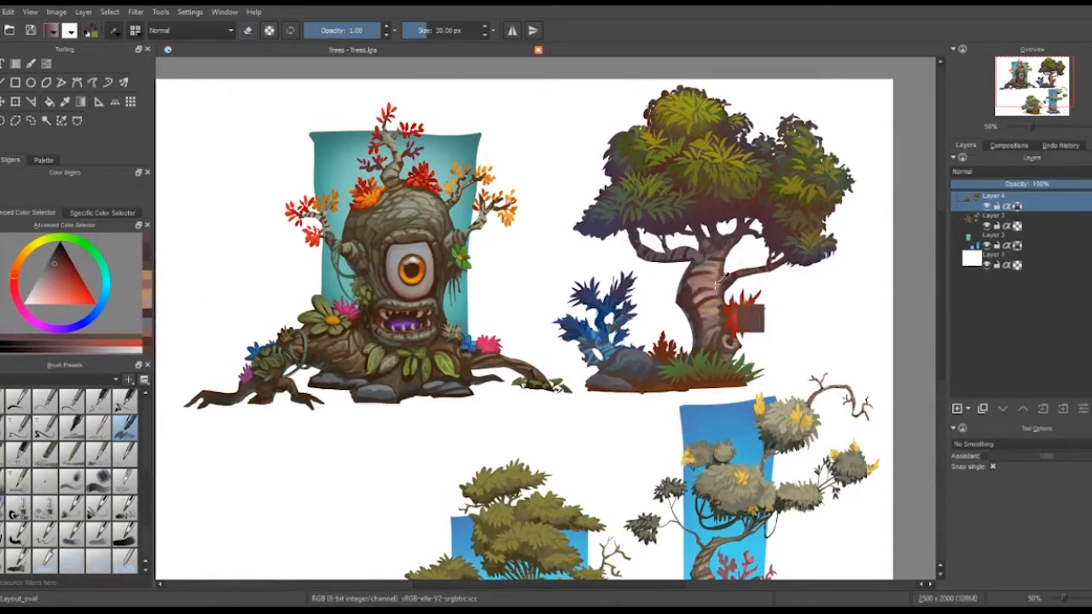
left_click(696, 285, "ctrl")
left_click_drag(693, 278, 688, 290)
left_click(688, 290, "ctrl")
left_click(687, 291, "ctrl")
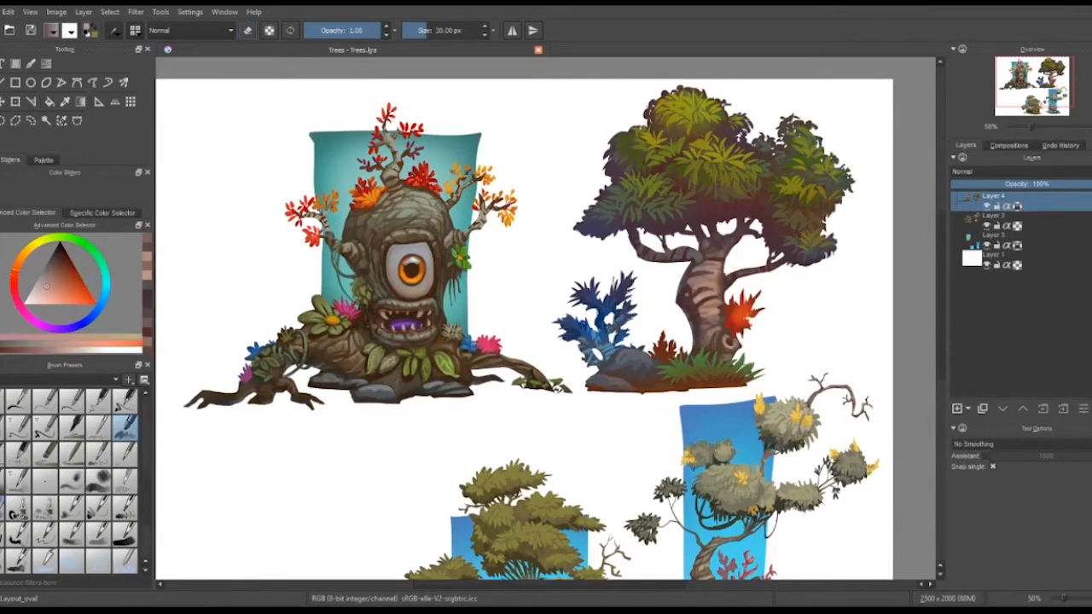
left_click(702, 266, "ctrl")
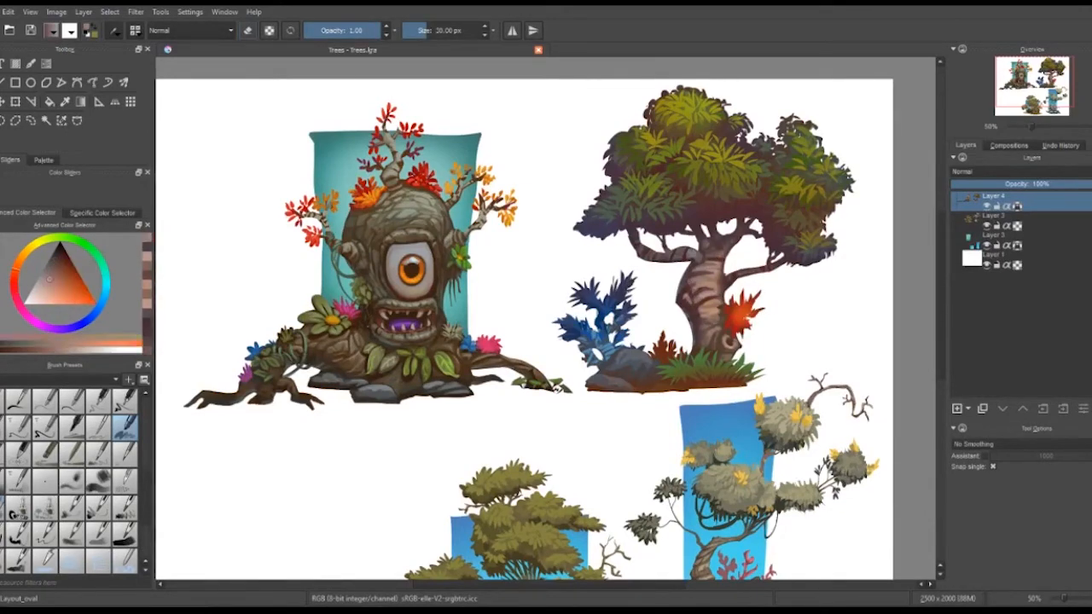
Define the base of the branch fork with sampled dark purplish and reddish browns
left_click(691, 247, "ctrl")
left_click(695, 253, "ctrl")
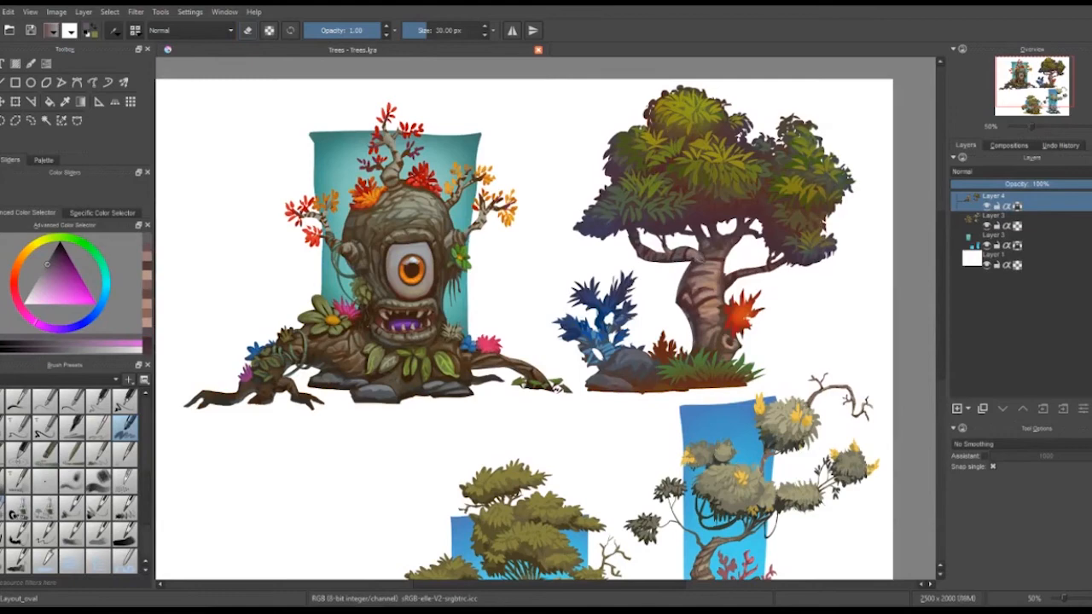
left_click(702, 258, "ctrl")
left_click(705, 254, "ctrl")
left_click(706, 247, "ctrl")
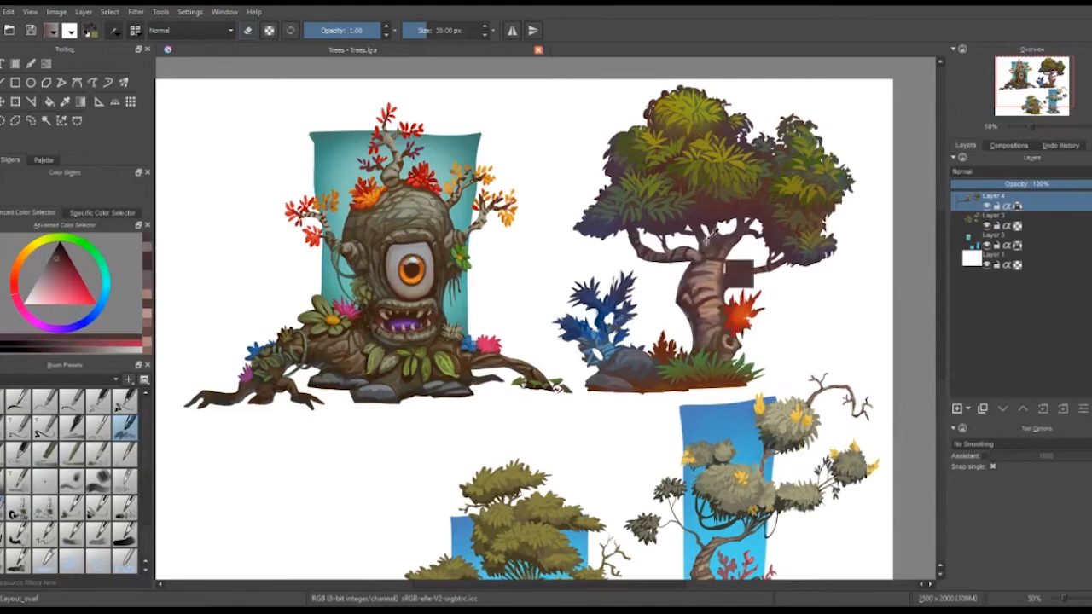
left_click(705, 241, "ctrl")
Detail the trunk's upper right edge and the base of the right branch with sampled dark tones
left_click(719, 286, "ctrl")
left_click(716, 286, "ctrl")
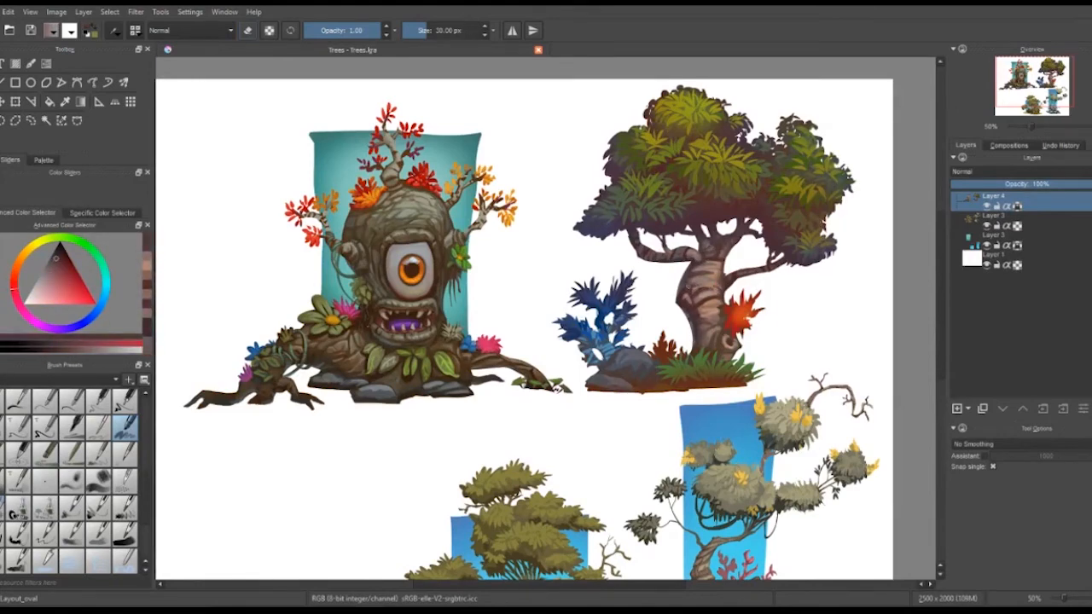
left_click(718, 271, "ctrl")
left_click(722, 258, "ctrl")
left_click(755, 206, "ctrl")
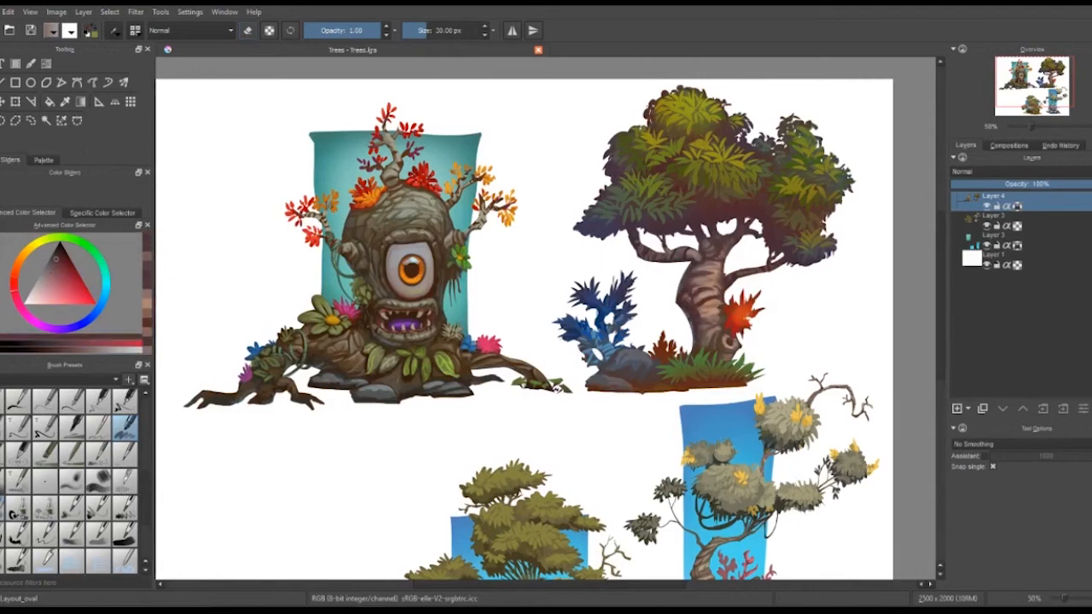
left_click(727, 247, "ctrl")
left_click(728, 245, "ctrl")
left_click(730, 242, "ctrl")
left_click(728, 246, "ctrl")
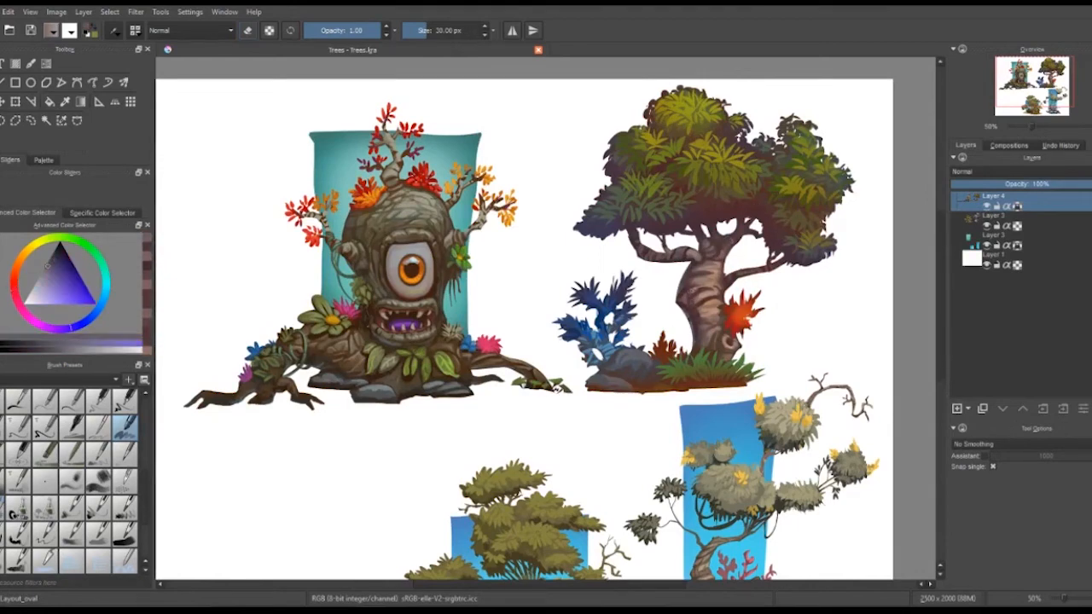
Reduce the brush to 14 px and sharpen the bark stripes in the trunk's middle with sampled browns
left_click(696, 294, "ctrl")
left_click(705, 271, "ctrl")
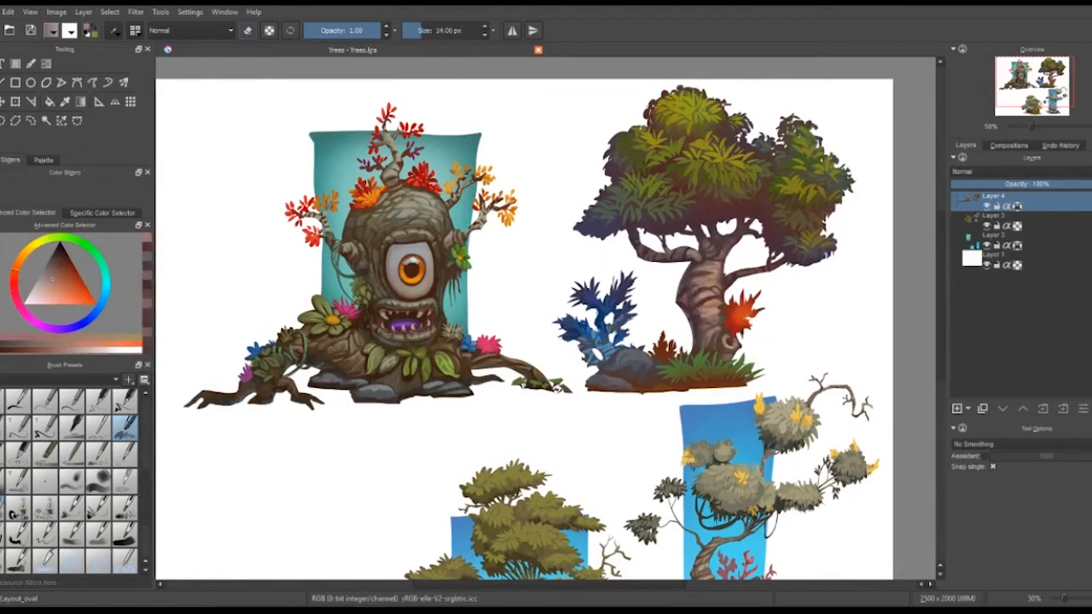
left_click(702, 281, "ctrl")
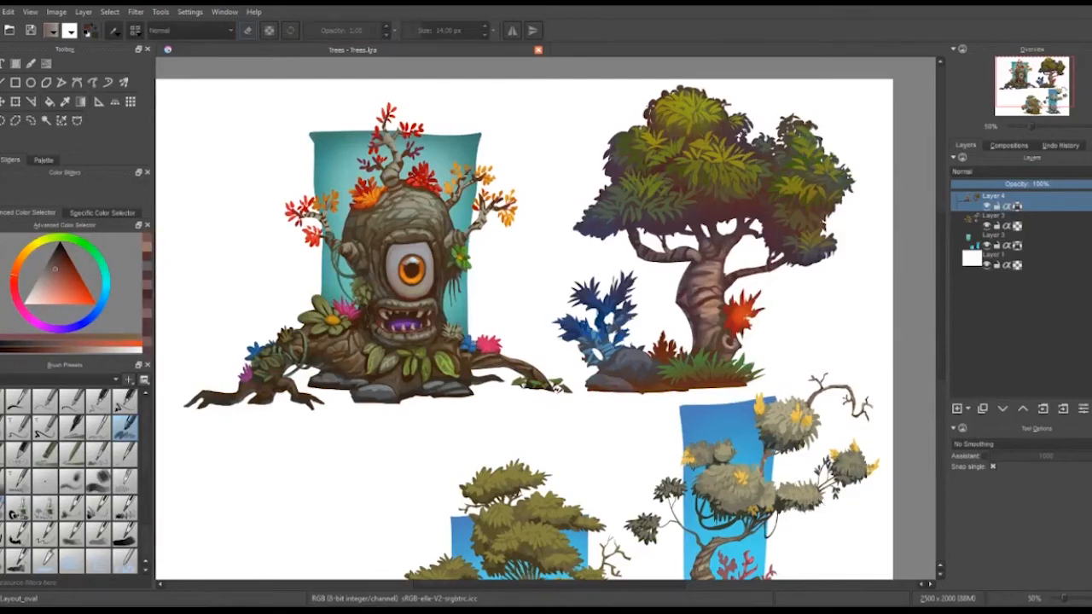
left_click(708, 297, "ctrl")
left_click(701, 293, "ctrl")
left_click_drag(695, 292, 700, 286)
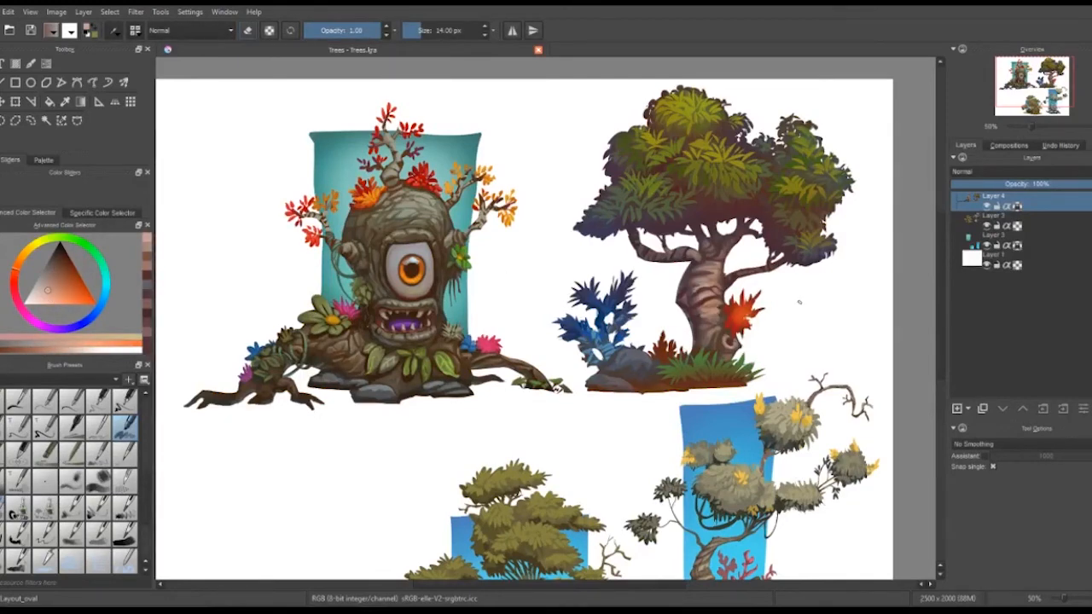
Add warm orange-brown accents around the trunk's knot, and touch up the right branches with a sampled reddish brown
left_click(67, 281)
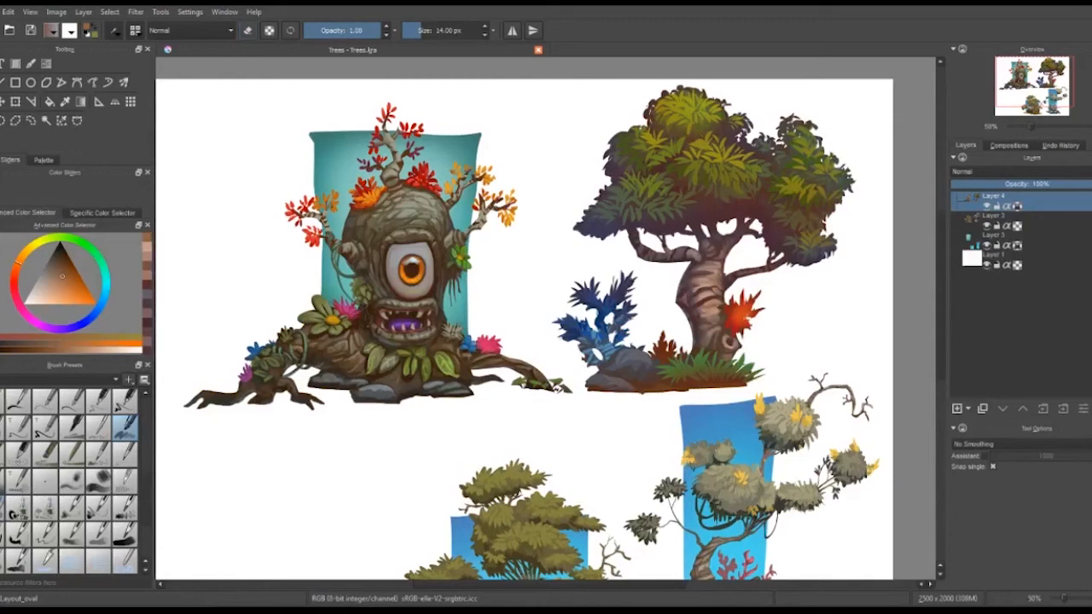
left_click(69, 268)
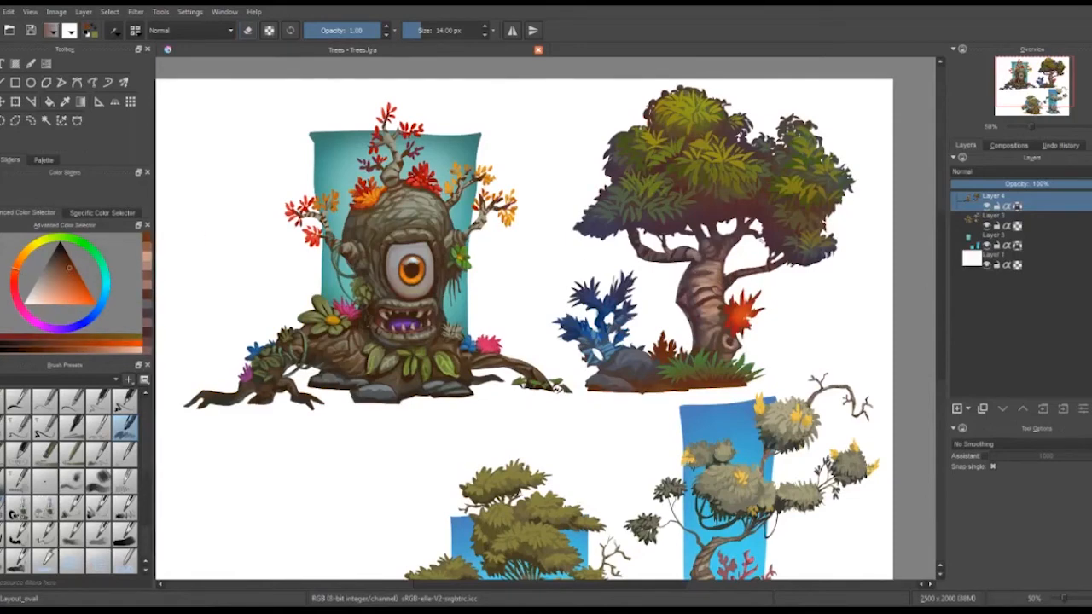
left_click(751, 246, "ctrl")
left_click(751, 247, "ctrl")
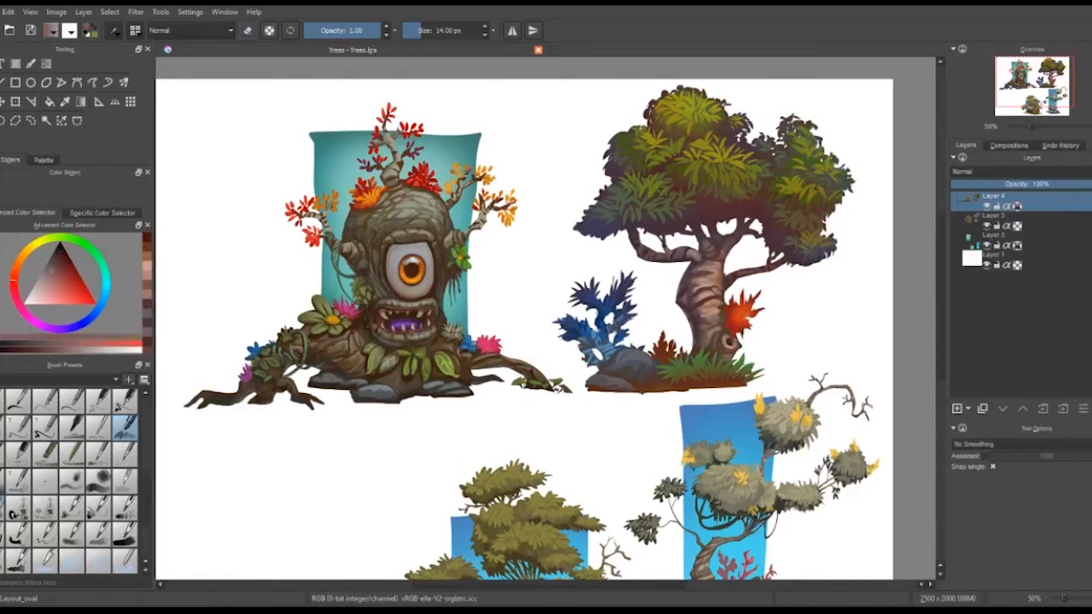
left_click(751, 247, "ctrl")
Clean up the trunk's outline with the eraser, and paint a pale blue-grey rim along its left edge with alpha locked
key("e")
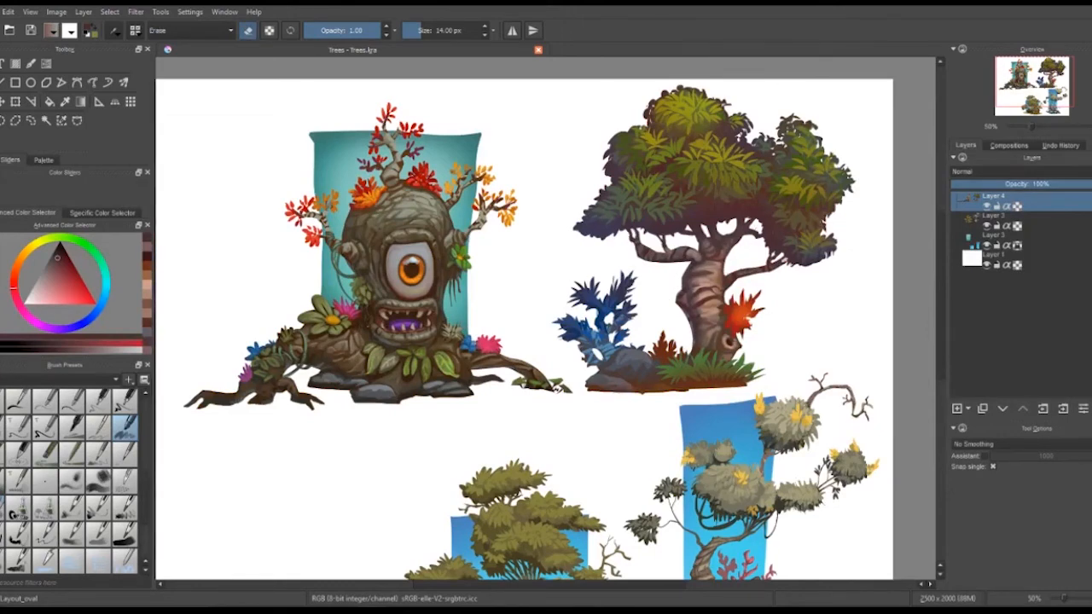
key("e")
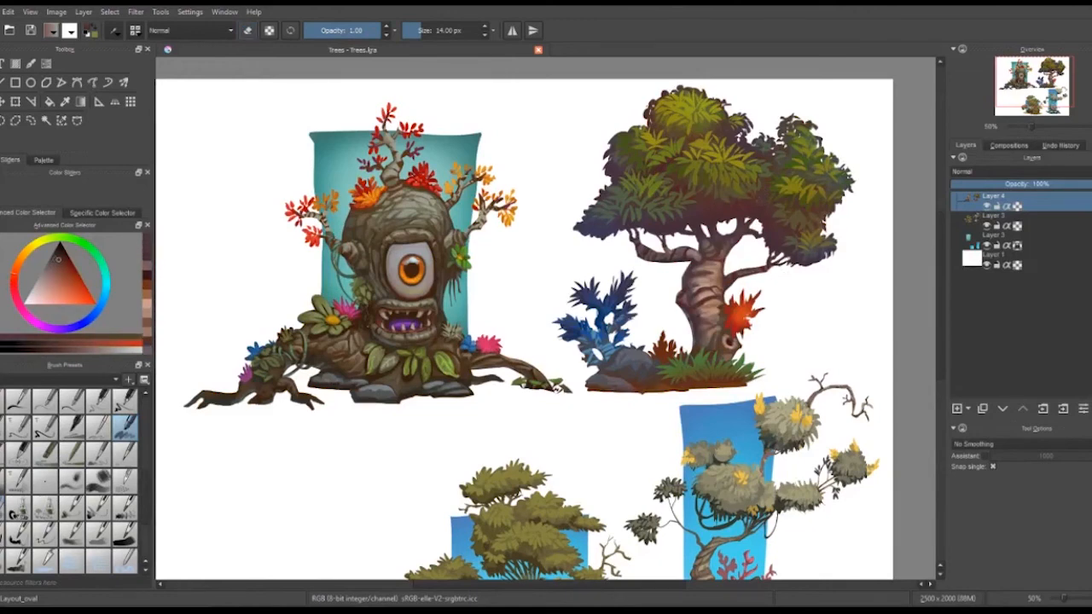
left_click(696, 280, "ctrl")
left_click(102, 304)
left_click(1017, 207)
left_click_drag(685, 268, 683, 280)
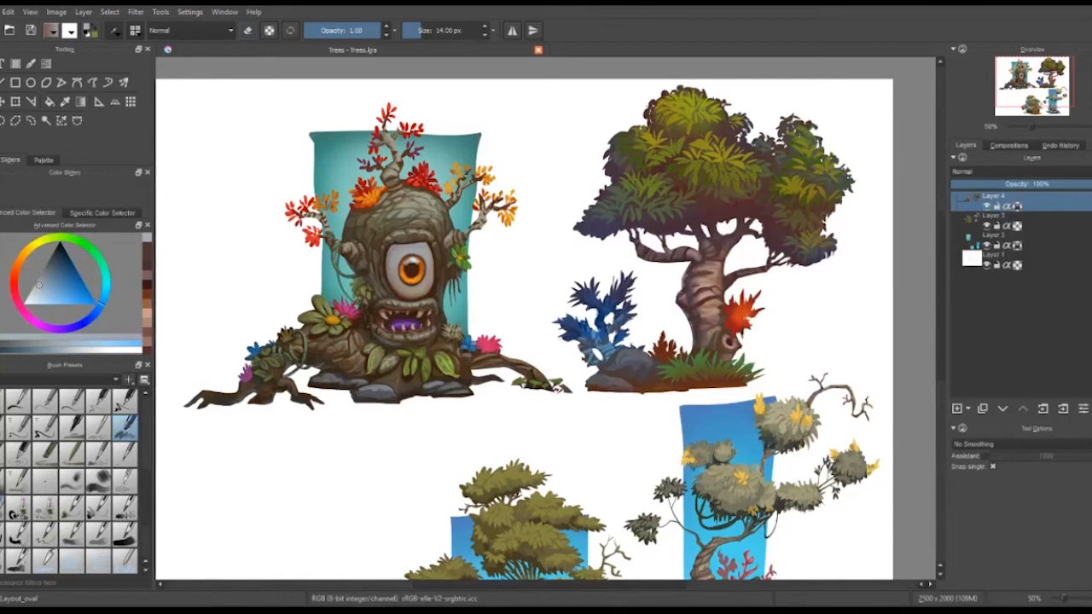
Paint sampled browns around the knot and up the lower half of the trunk
left_click(724, 340, "ctrl")
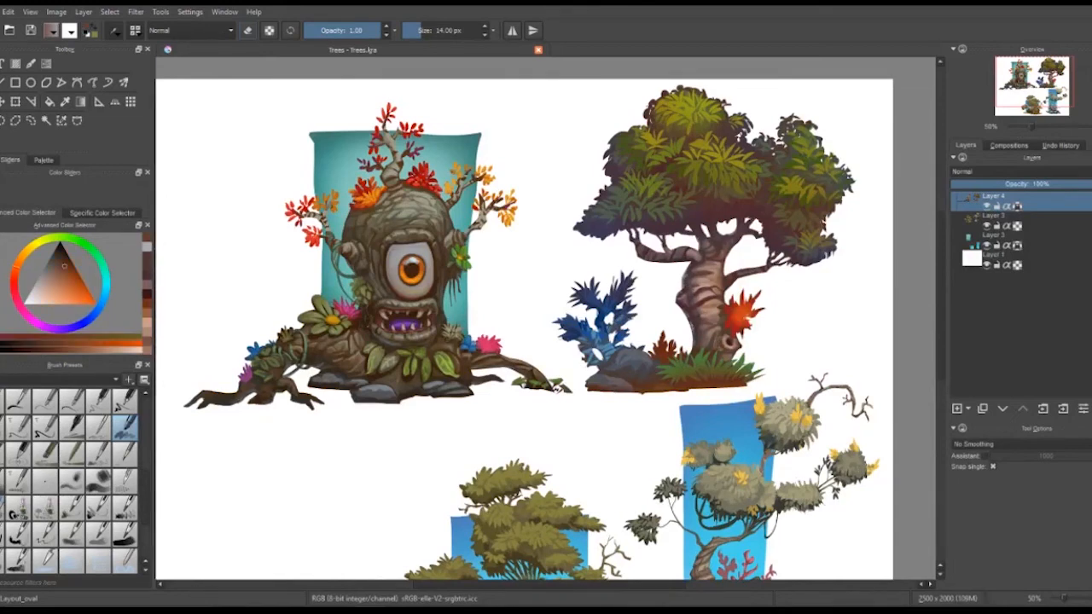
left_click(716, 329, "ctrl")
left_click(728, 335, "ctrl")
left_click(720, 329, "ctrl")
mouse_move(710, 326)
left_mouse_down()
mouse_move(719, 331)
mouse_move(712, 306)
left_mouse_up()
Brighten the bark between the stripes on the upper trunk with sampled pale pinkish browns
left_click(710, 275, "ctrl")
left_click(704, 270, "ctrl")
left_click_drag(700, 266, 710, 270)
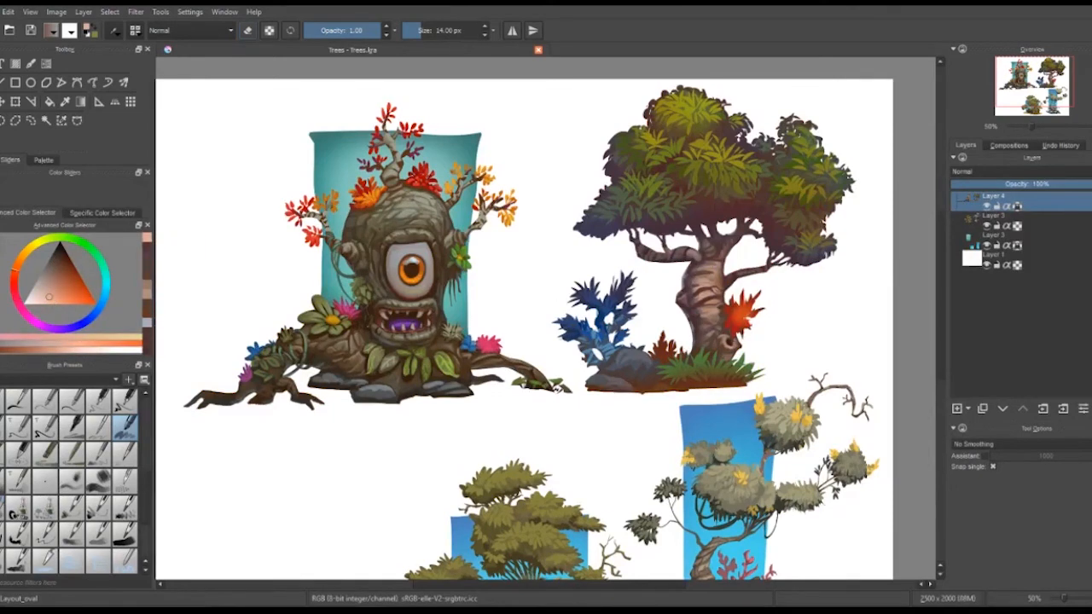
left_click(718, 275, "ctrl")
mouse_move(719, 272)
left_mouse_down()
mouse_move(719, 292)
mouse_move(696, 304)
mouse_move(744, 323)
left_mouse_up()
Blend sampled tones across the trunk's middle bark stripes, and touch up the knot with red sampled from the bush
left_click(732, 280, "ctrl")
left_click(725, 283, "ctrl")
left_click(715, 288, "ctrl")
left_click(701, 294, "ctrl")
left_click(698, 300, "ctrl")
left_click(700, 306, "ctrl")
left_click(740, 317, "ctrl")
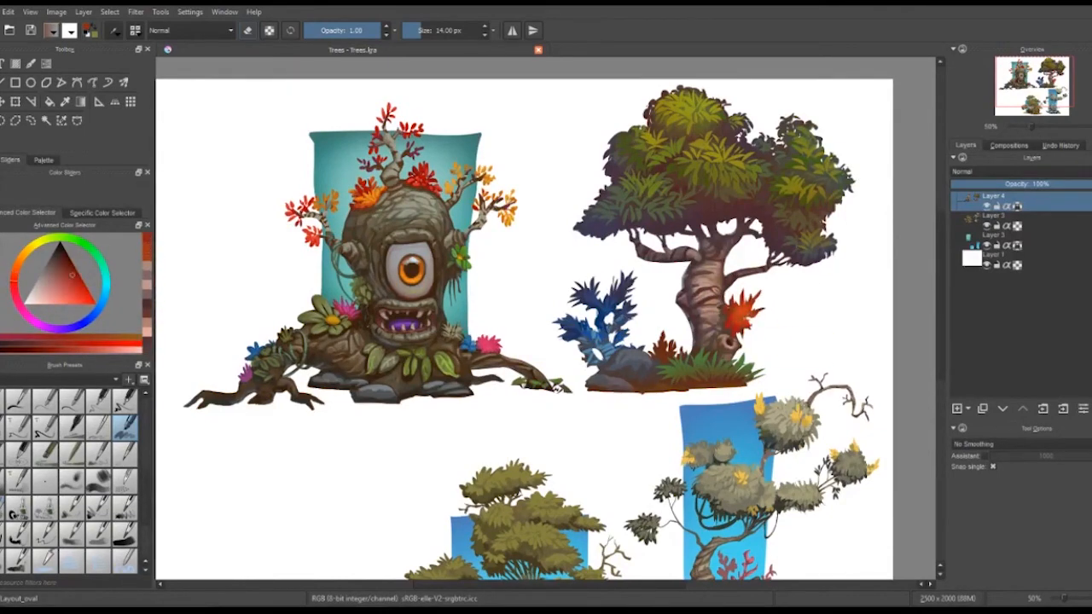
left_click_drag(732, 341, 732, 341)
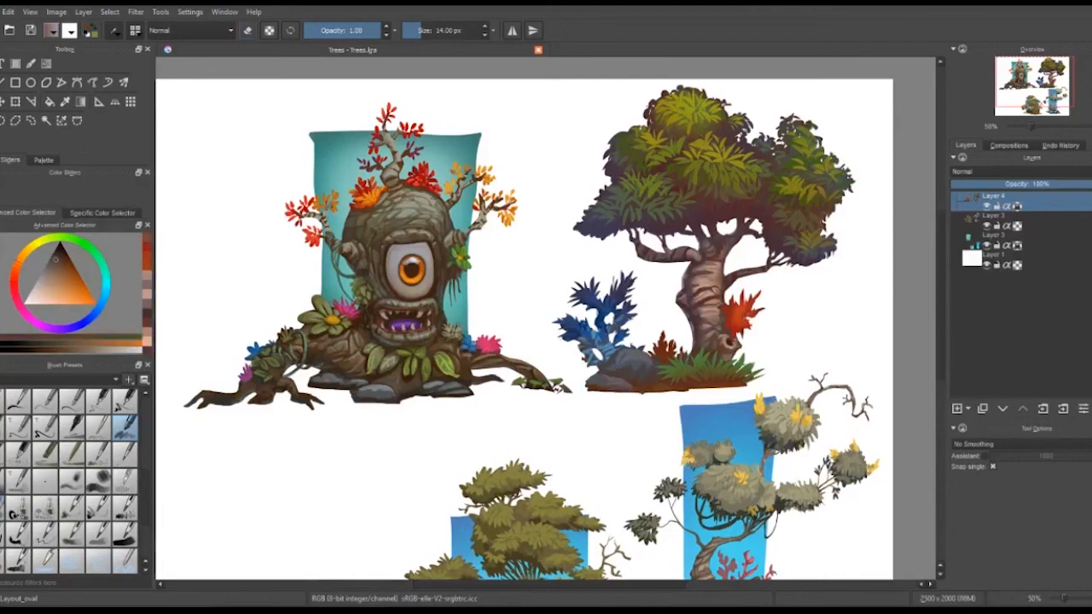
Detail the upper left of the trunk, the left branch and the fork with sampled bark tones
left_click(708, 277, "ctrl")
left_click(700, 273, "ctrl")
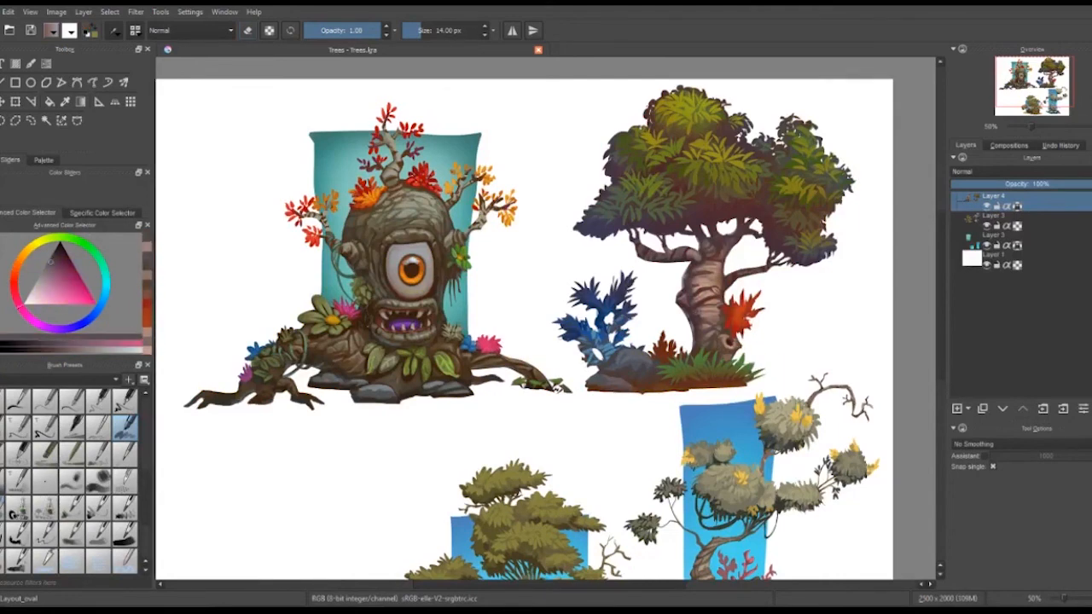
left_click(695, 271, "ctrl")
left_click_drag(685, 257, 686, 250)
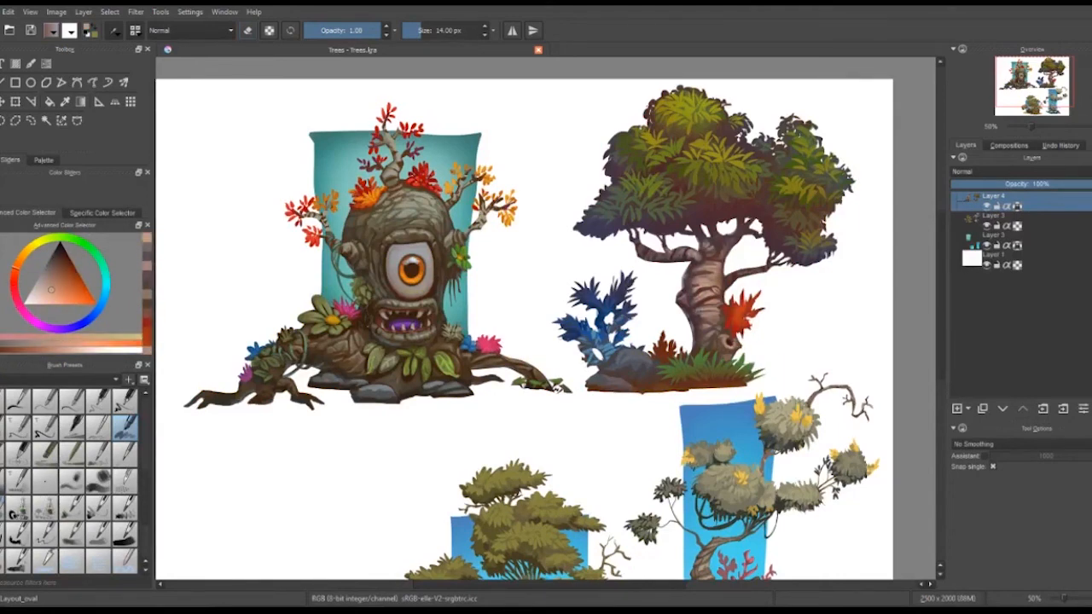
left_click(649, 243, "ctrl")
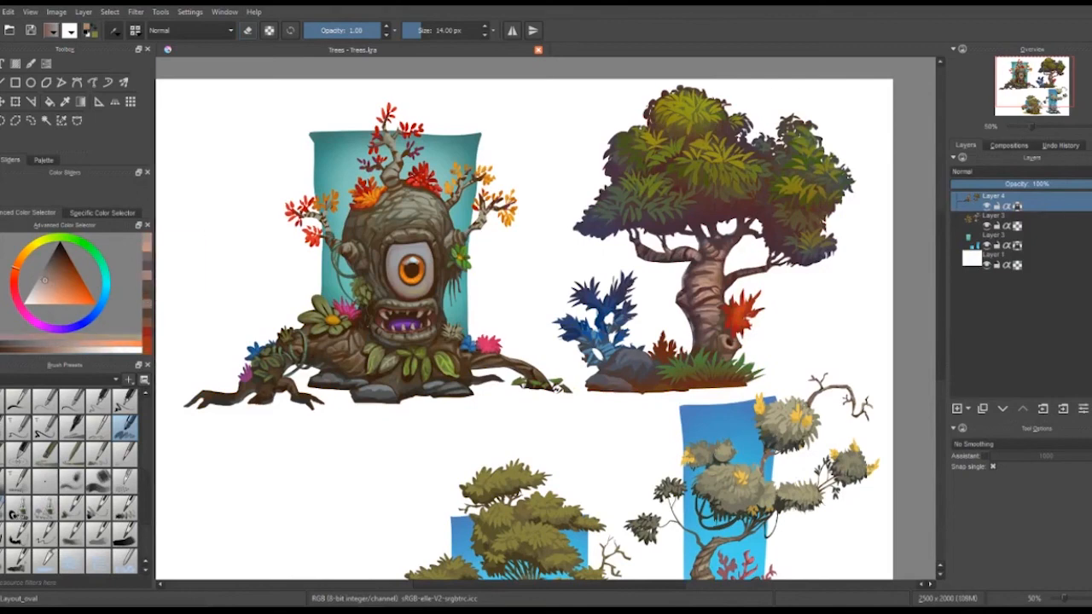
left_click(721, 238, "ctrl")
left_click(725, 236, "ctrl")
Enlarge the brush to 44 px and darken the rock and the ground under the grass with dark olive and brown
left_click(761, 183, "ctrl")
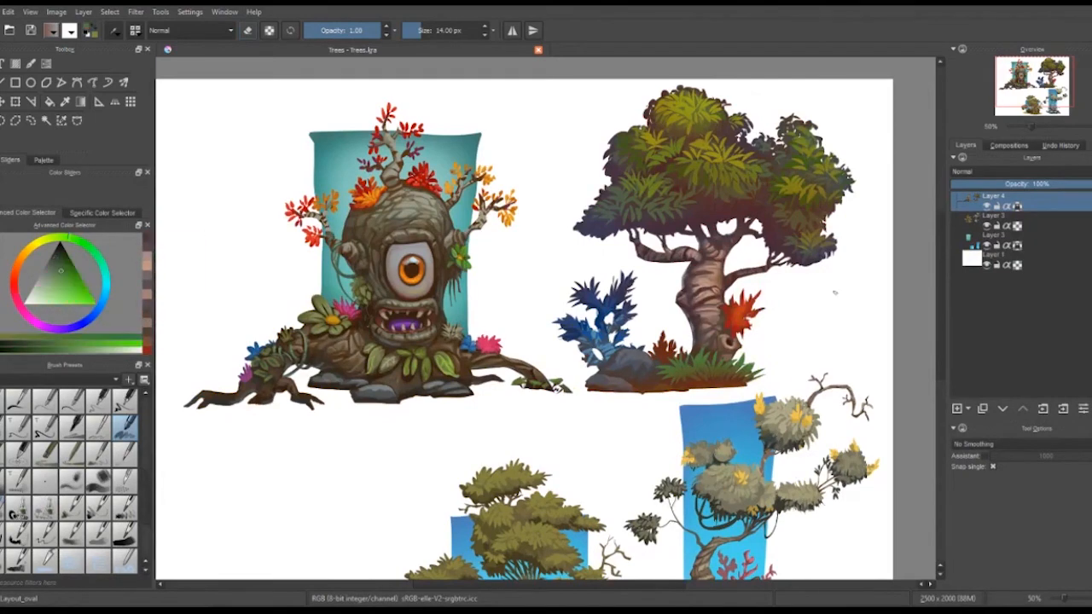
left_click(60, 258)
left_click(62, 253)
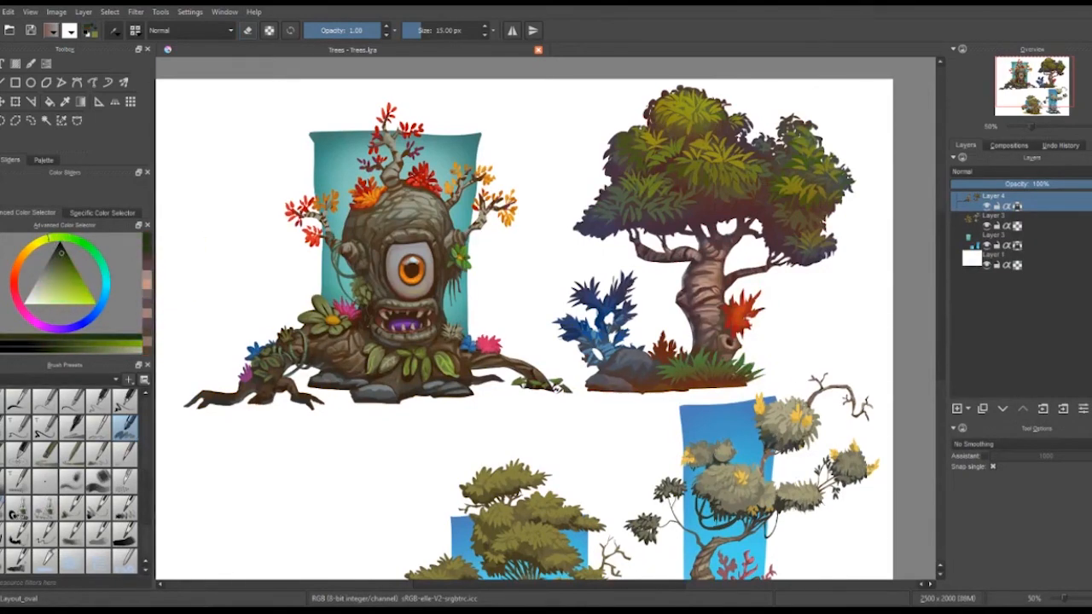
left_click(744, 374, "ctrl")
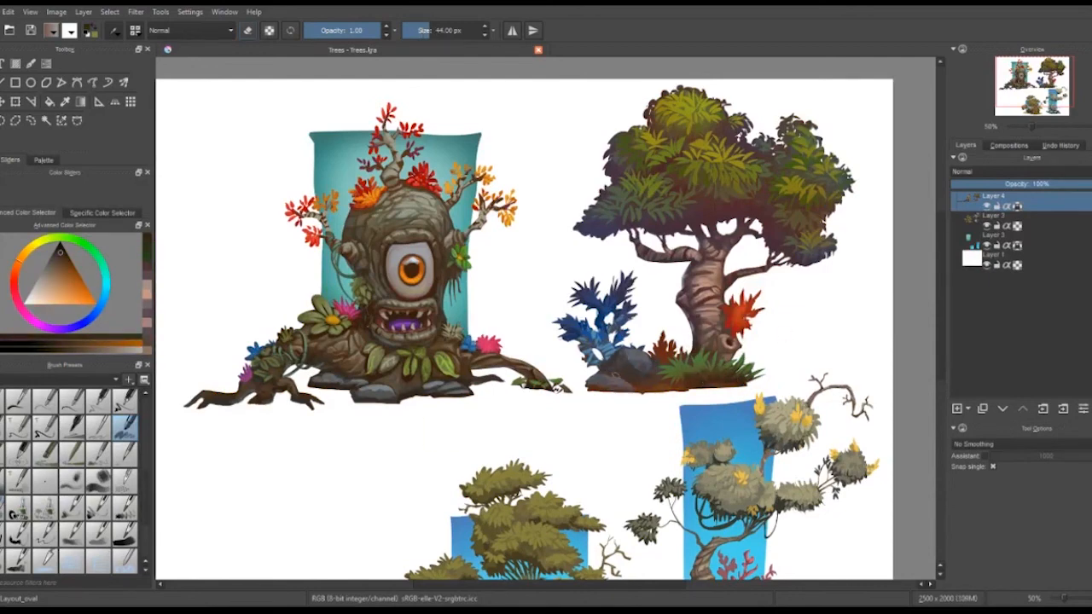
Soften the base of the blue plant beside the rock with the Airbrush_linear_noisy brush and a muted blue sampled there
left_click_drag(146, 490, 146, 413)
left_click(19, 401)
left_click(45, 401)
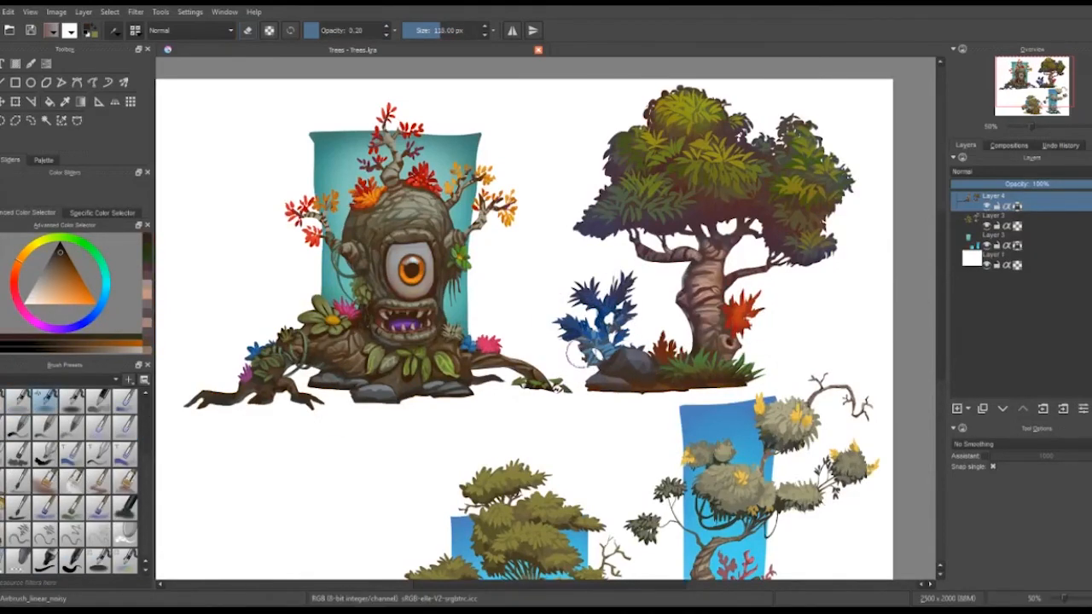
left_click(592, 358, "ctrl")
mouse_move(592, 358)
left_mouse_down()
mouse_move(570, 342)
mouse_move(591, 279)
mouse_move(642, 335)
left_mouse_up()
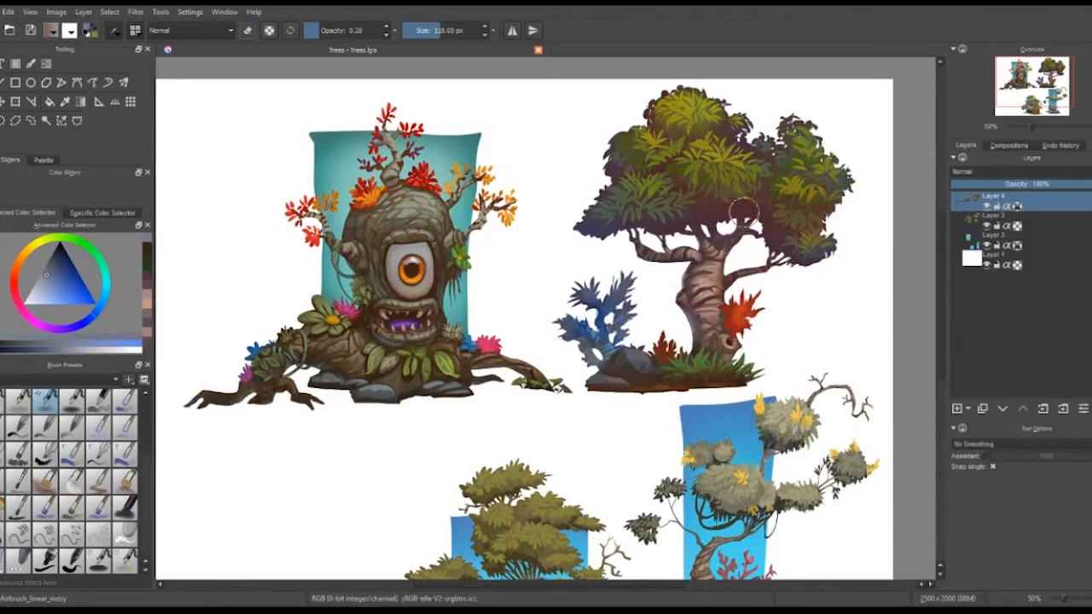
Airbrush soft shading under the large tree's canopy around the branches, undoing the stroke down the trunk, and save the painting
mouse_move(744, 211)
left_mouse_down()
mouse_move(762, 230)
mouse_move(743, 224)
mouse_move(737, 280)
left_mouse_up()
key("ctrl+z")
mouse_move(769, 232)
left_mouse_down()
mouse_move(723, 226)
mouse_move(668, 229)
mouse_move(605, 210)
mouse_move(613, 226)
mouse_move(669, 213)
left_mouse_up()
left_click(674, 230, "ctrl")
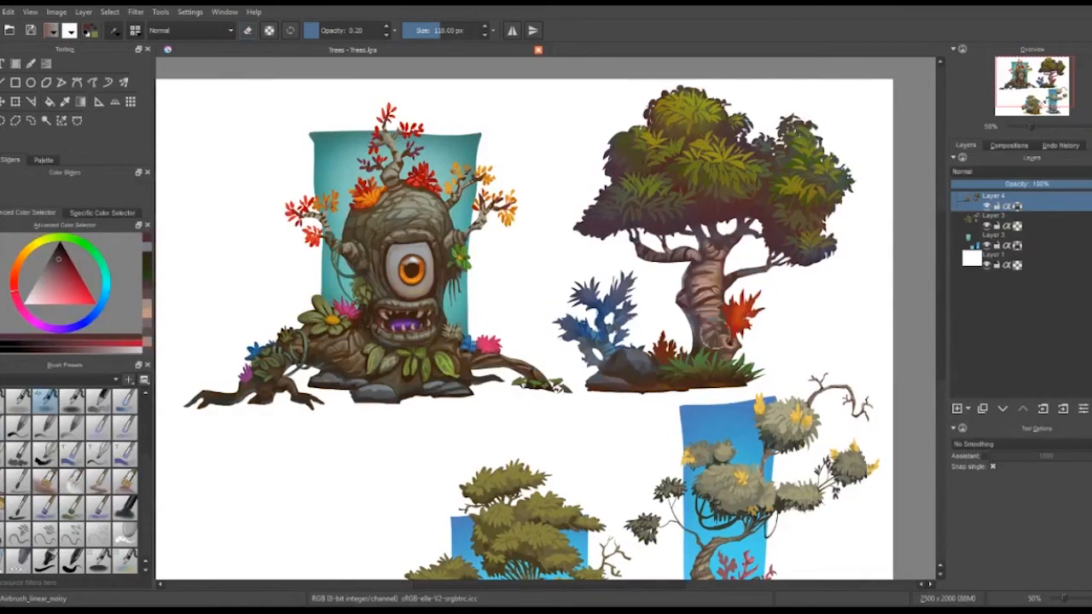
key("ctrl+s")
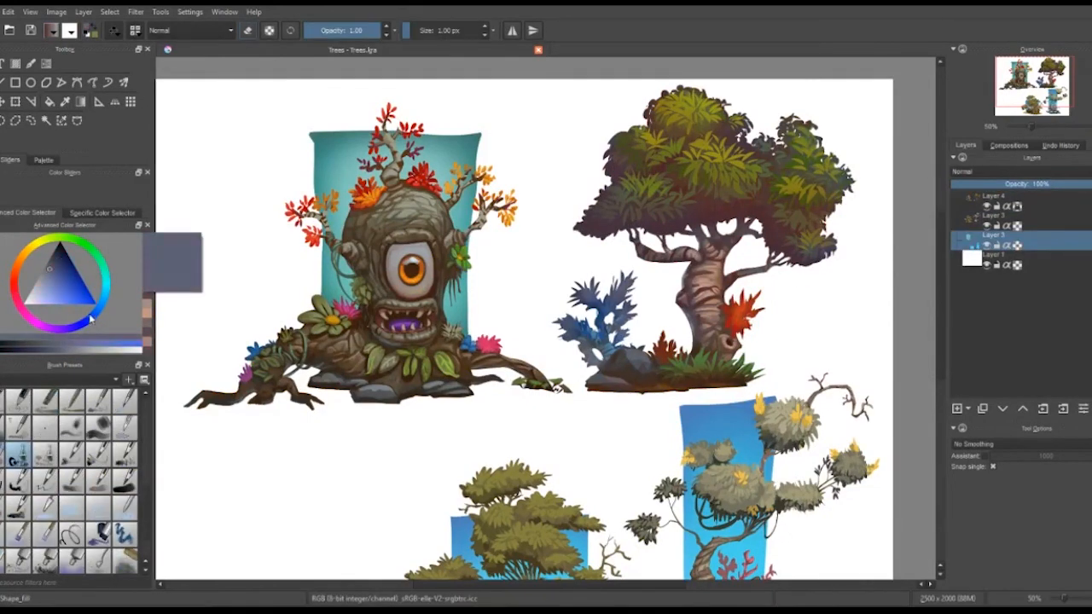
Paint a brown rectangular backdrop behind the large tree on the lower Layer 3 with the Shape_fill brush
left_click(21, 256)
left_click(55, 269)
left_click_drag(619, 106, 618, 111)
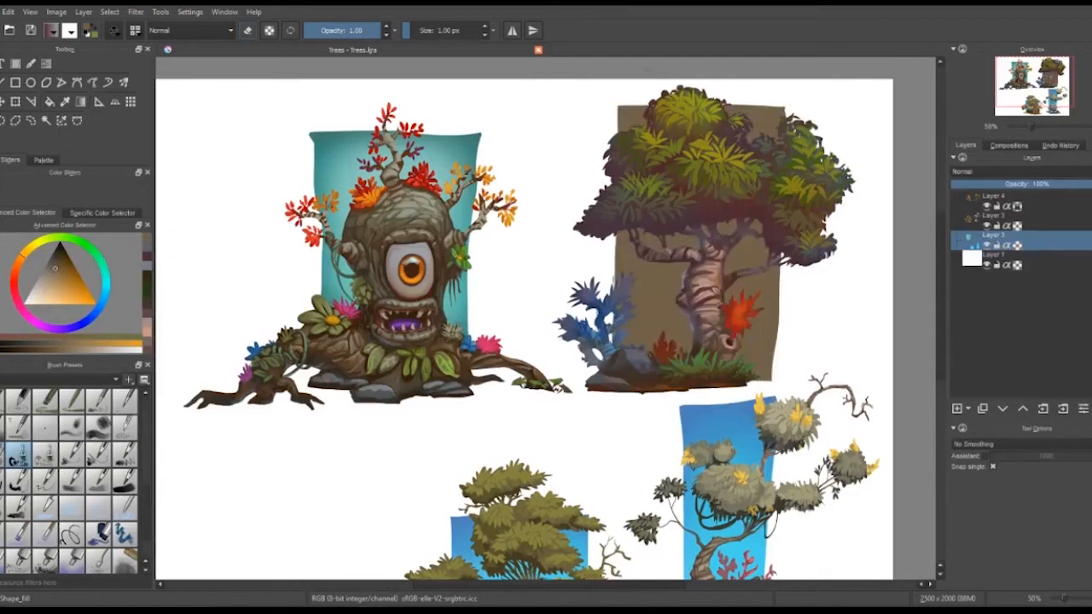
Lighten the backdrop around the trunk with pale green and warm tan, using the Airbrush_pressure brush at 400 px
scroll(71, 460, "up", 10)
left_click(72, 401)
left_click(49, 282)
left_click(53, 238)
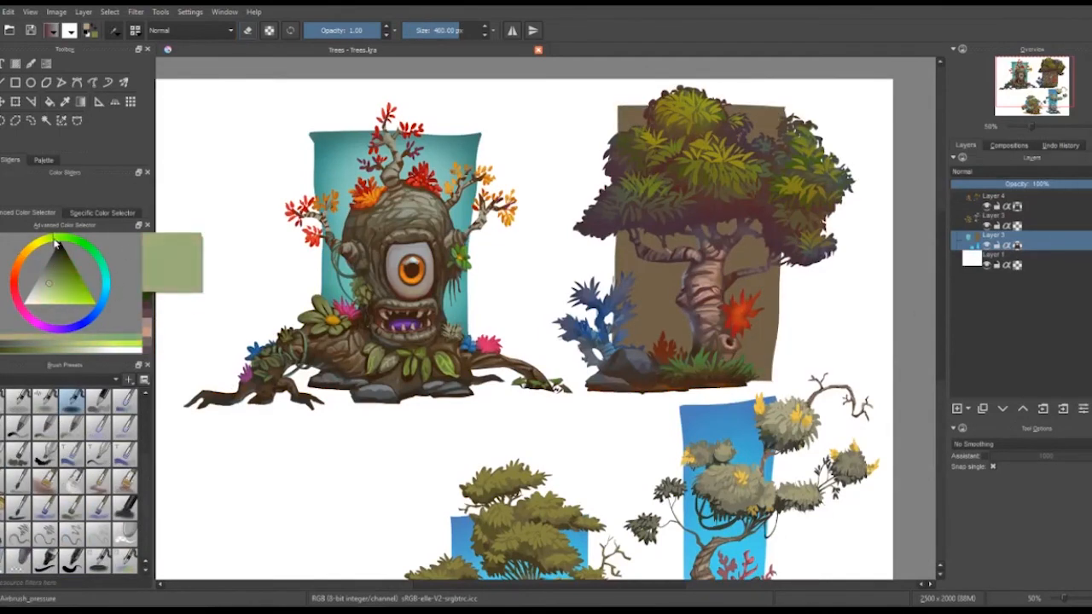
mouse_move(670, 281)
left_mouse_down()
mouse_move(700, 337)
mouse_move(762, 265)
left_mouse_up()
left_click_drag(39, 244, 26, 253)
mouse_move(670, 282)
left_mouse_down()
mouse_move(733, 295)
mouse_move(747, 316)
mouse_move(649, 264)
left_mouse_up()
Airbrush bluish gray down the backdrop's left side and warm tan over its lower right
left_click(100, 308)
mouse_move(635, 124)
left_mouse_down()
mouse_move(754, 243)
mouse_move(667, 266)
left_mouse_up()
left_click(26, 253)
left_click_drag(751, 273, 764, 352)
Tint the top of the backdrop with a stronger blue and add a pale yellow glow behind the trunk
left_click(99, 308)
left_click(64, 282)
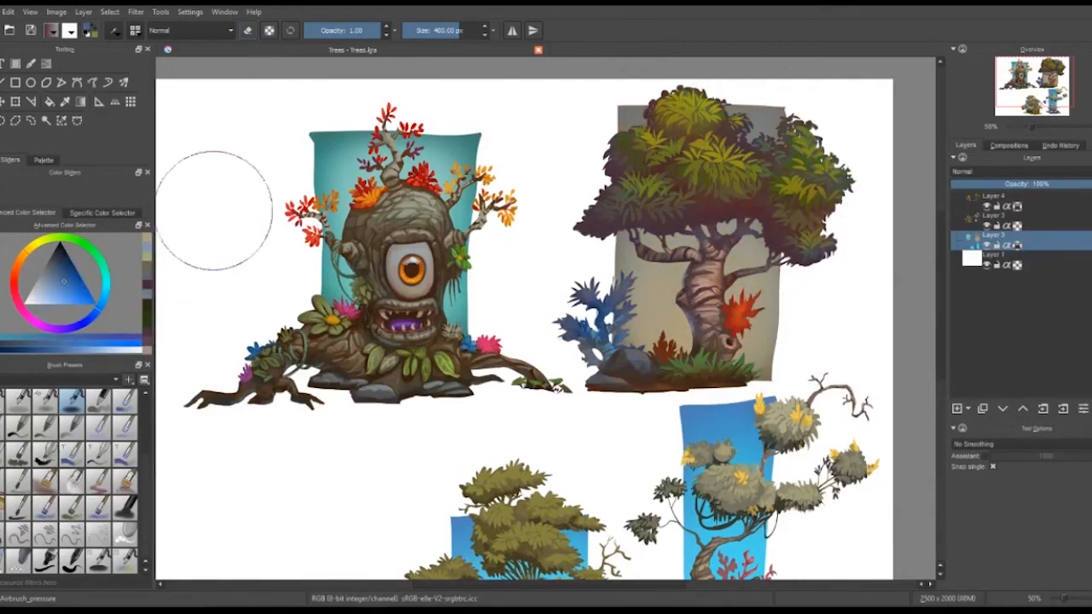
left_click_drag(628, 119, 778, 216)
left_click(26, 252)
left_click(58, 296)
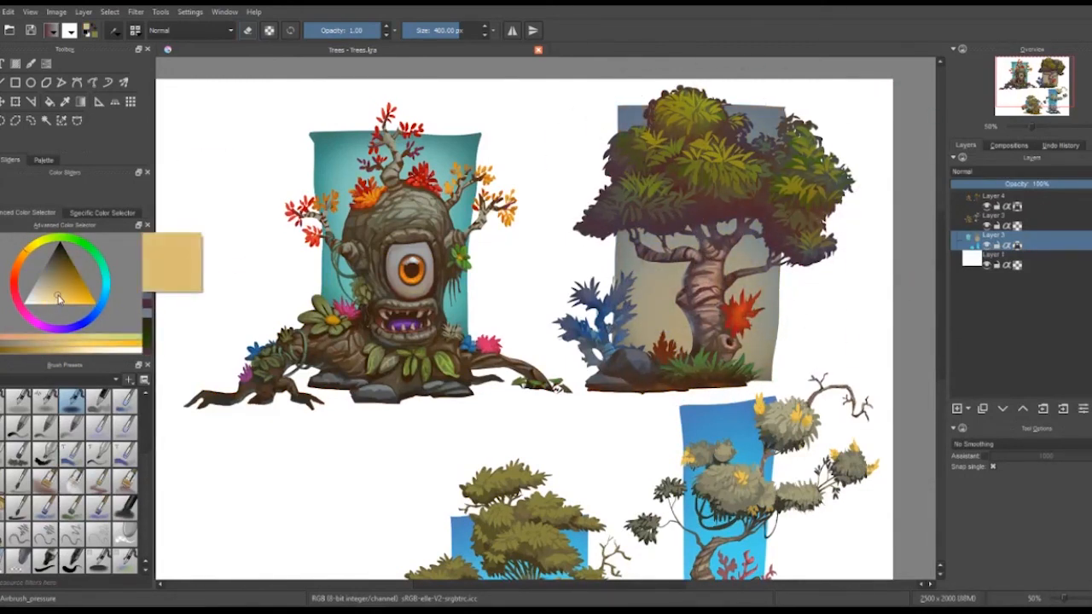
left_click_drag(682, 348, 672, 283)
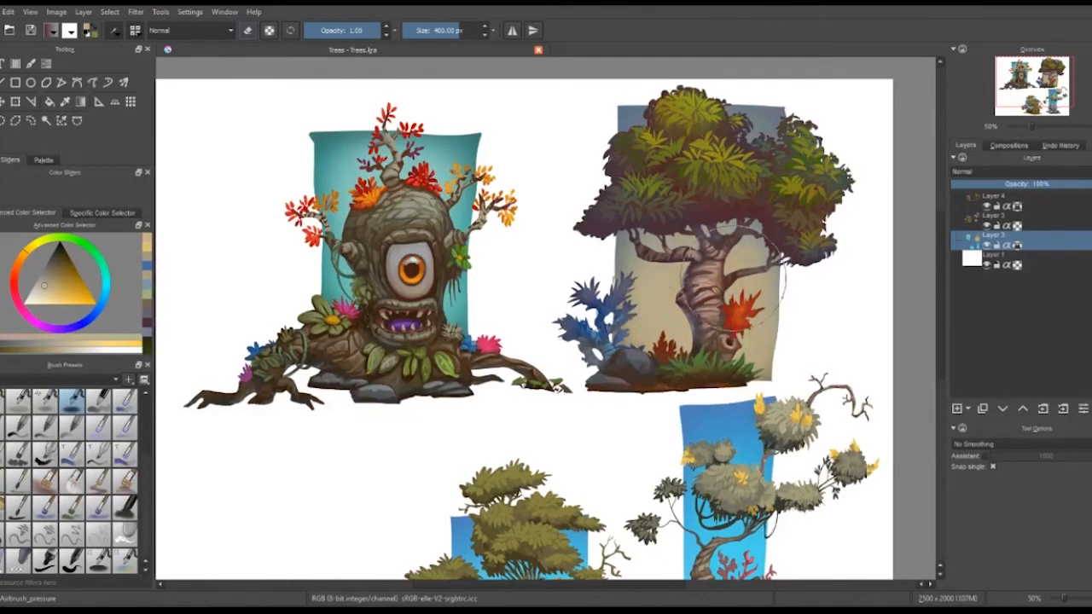